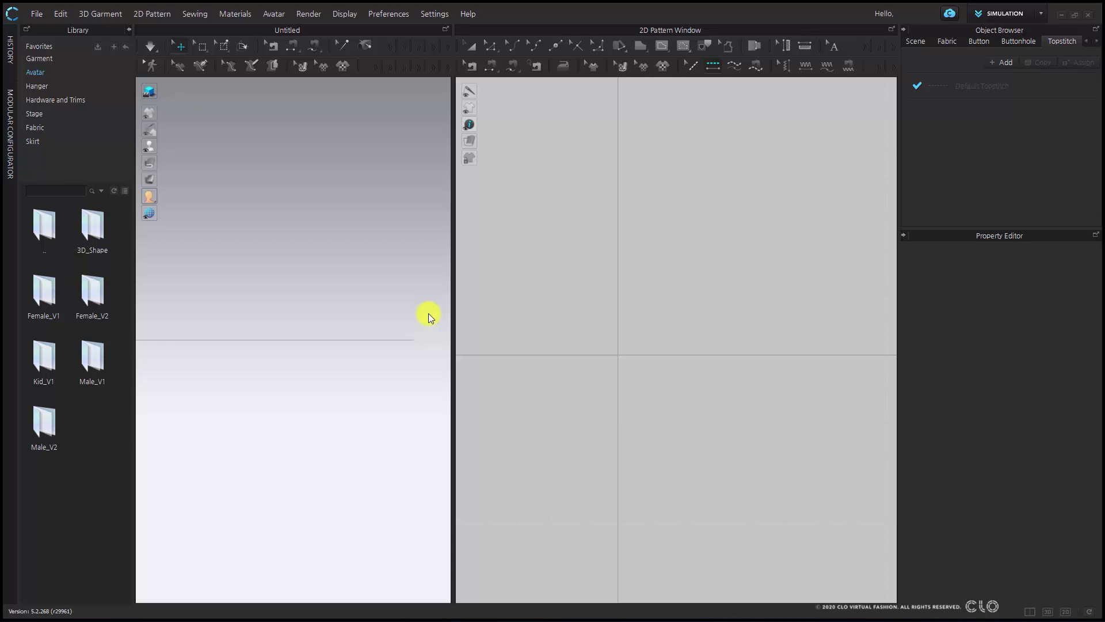
# - Load the FV2_F avatar from the Female_V2 folder of the avatar library
pyautogui.click(226, 259)
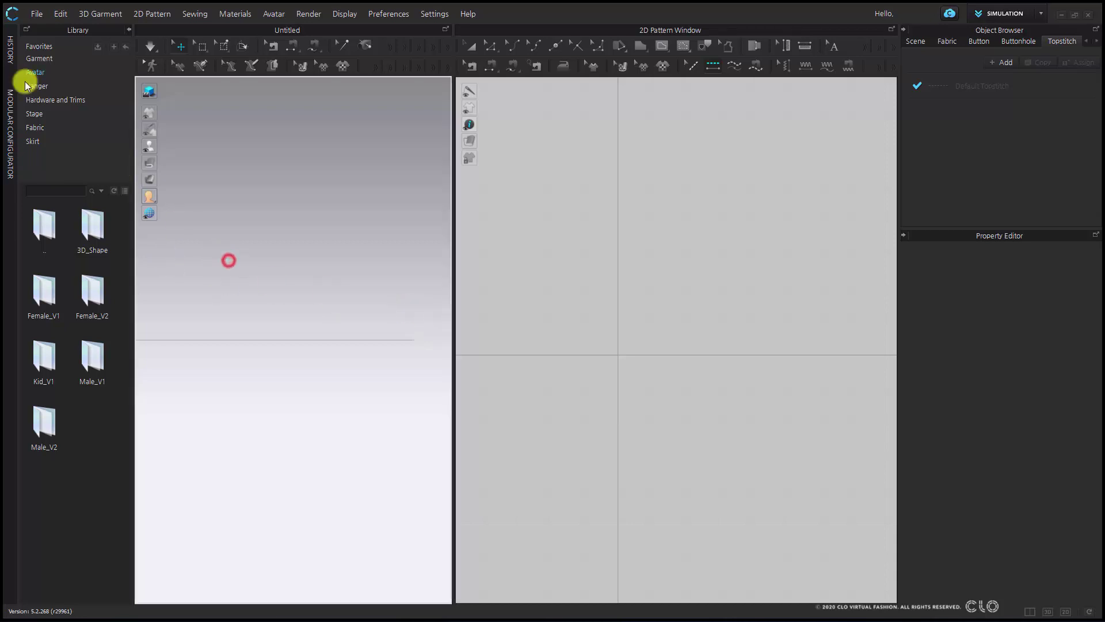
pyautogui.click(40, 71)
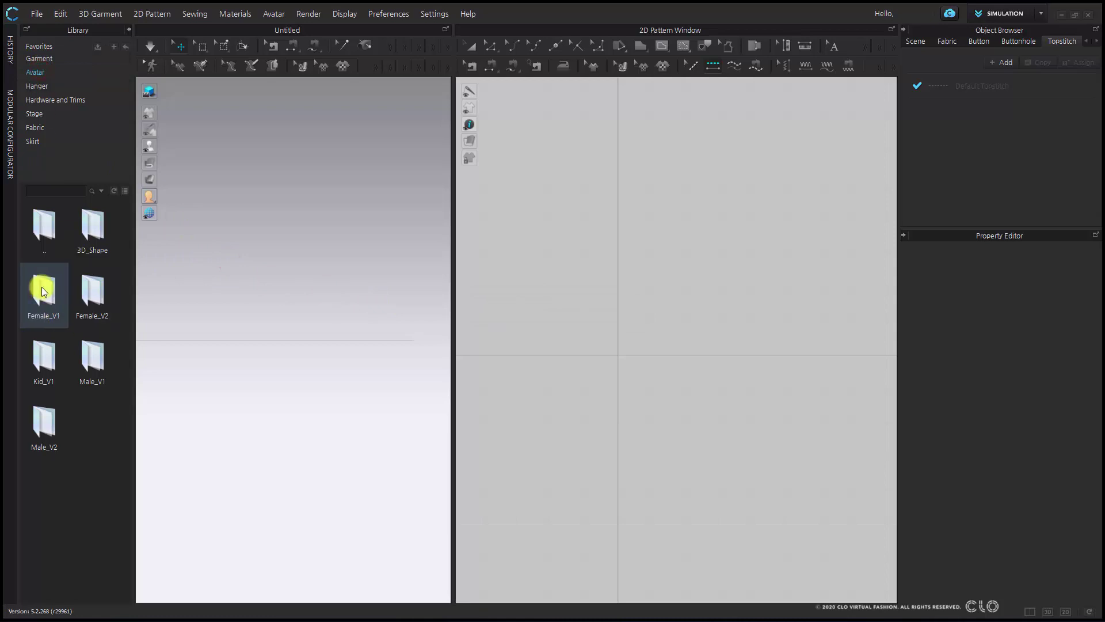
pyautogui.click(96, 287)
pyautogui.doubleClick(90, 492)
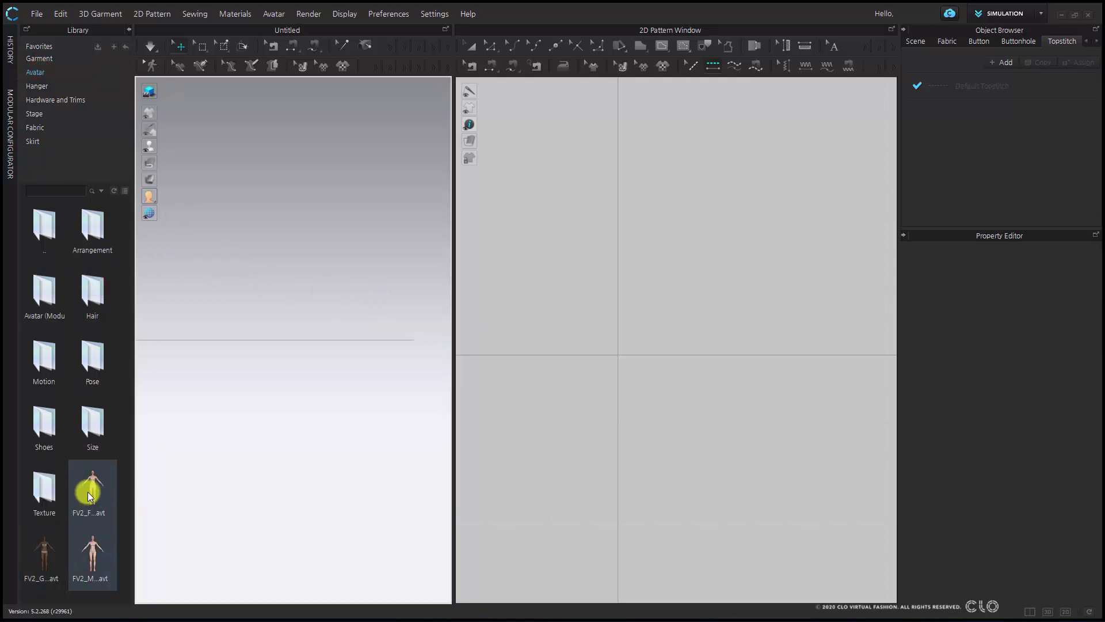
pyautogui.click(546, 379)
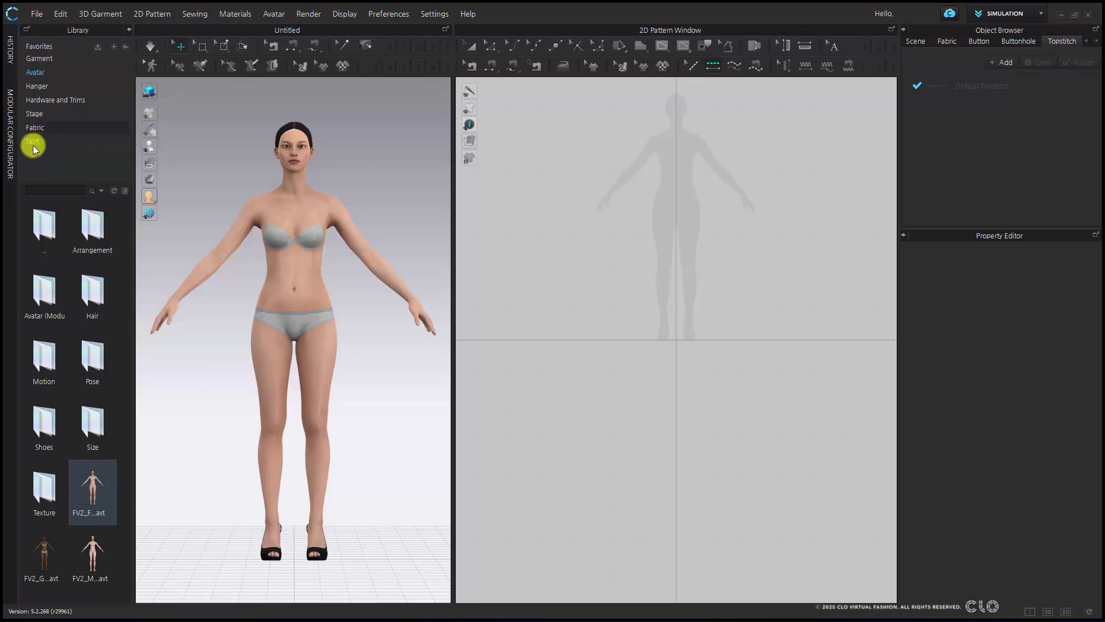
# - Import Skirt.dxf from the Skirt library folder as Open, keeping Auto Scale, Do Not Rotate and the other default options
pyautogui.click(88, 143)
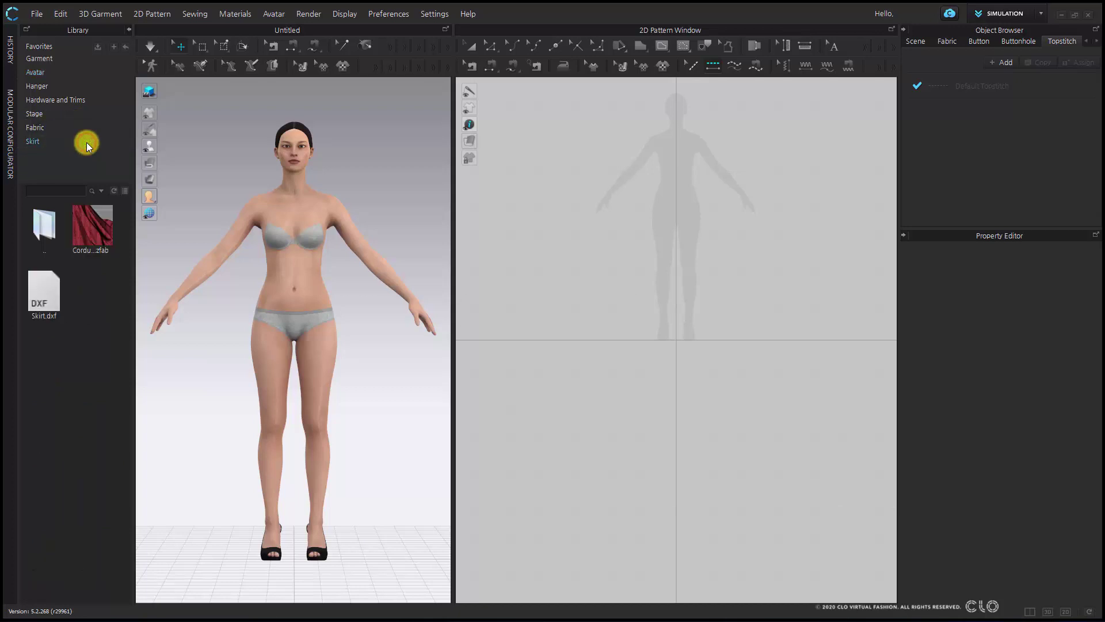
pyautogui.doubleClick(45, 298)
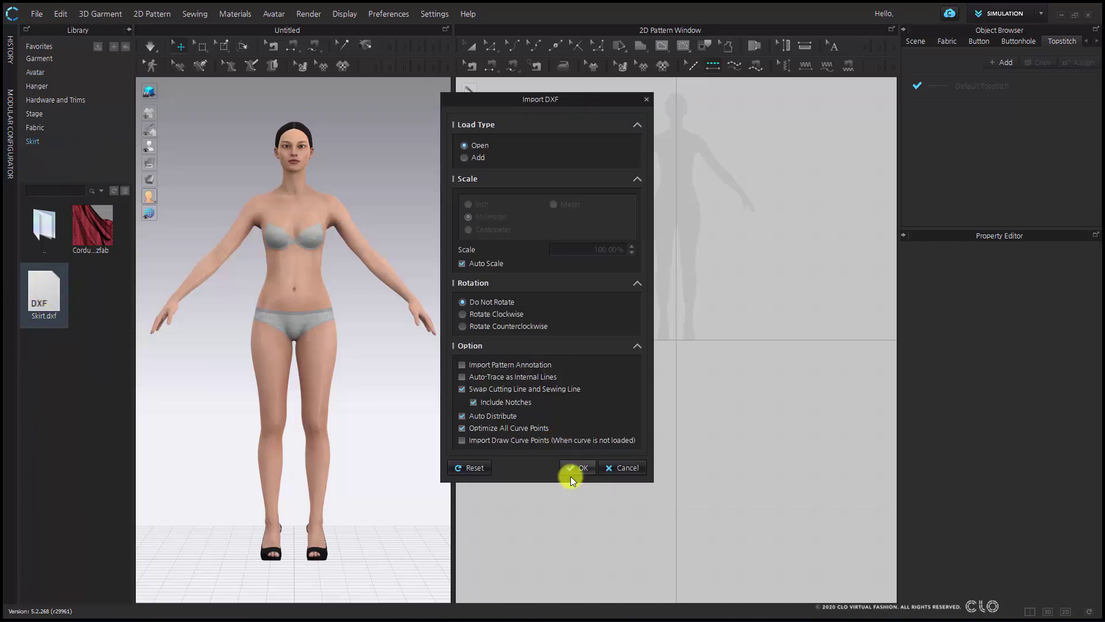
pyautogui.click(570, 471)
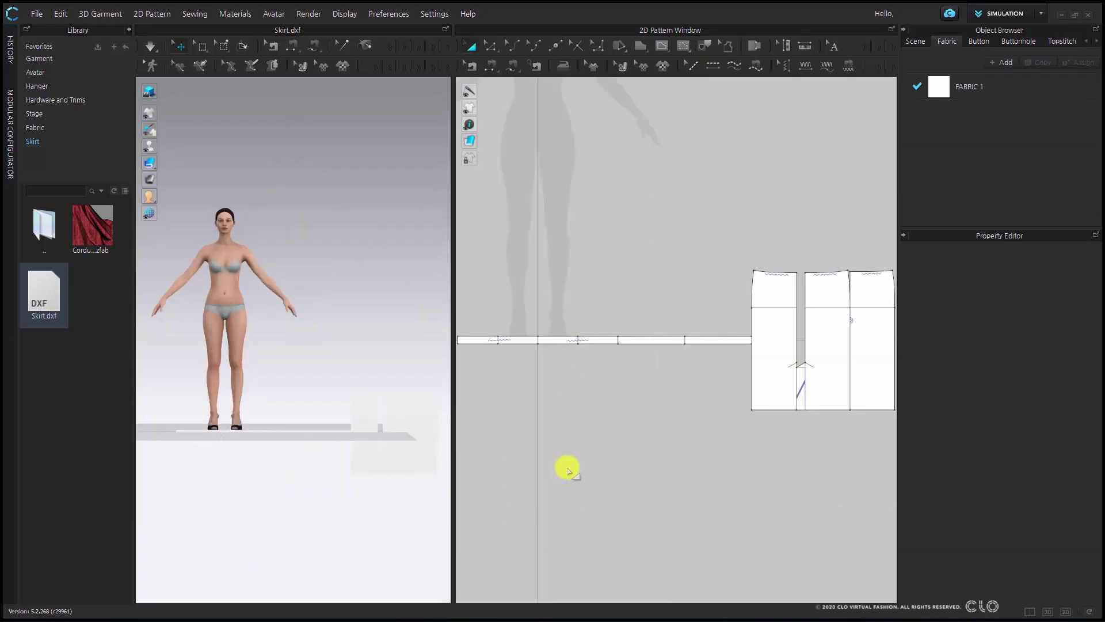
# - Move the two waistband patterns off the ground line and stack them above the skirt panels beside the avatar silhouette
pyautogui.scroll(-3, 644, 320)
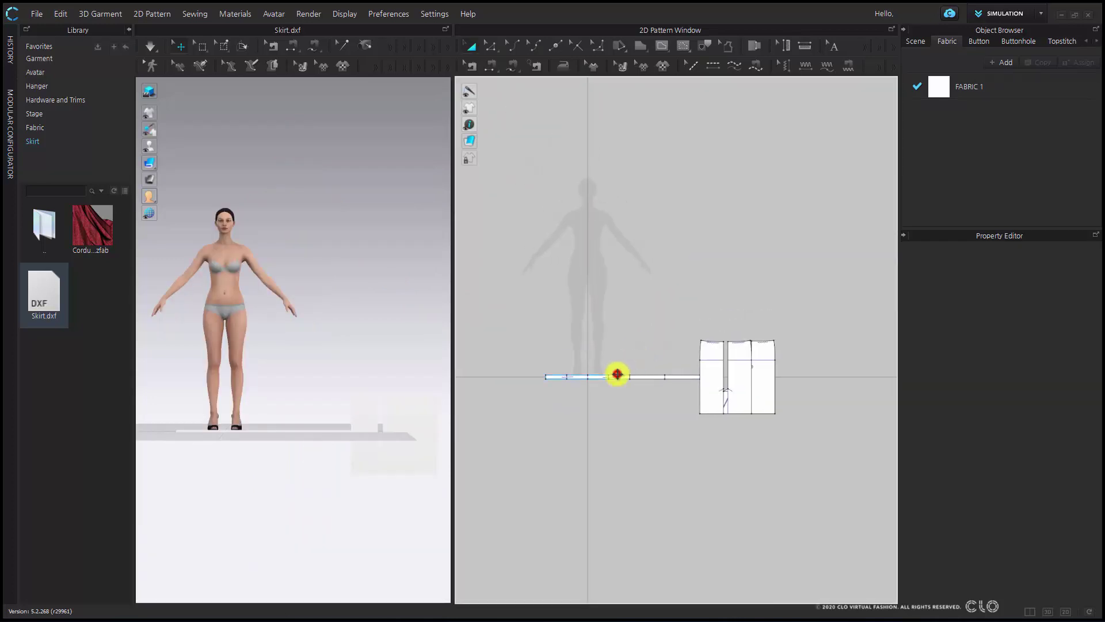
pyautogui.moveTo(617, 374); pyautogui.dragTo(705, 239)
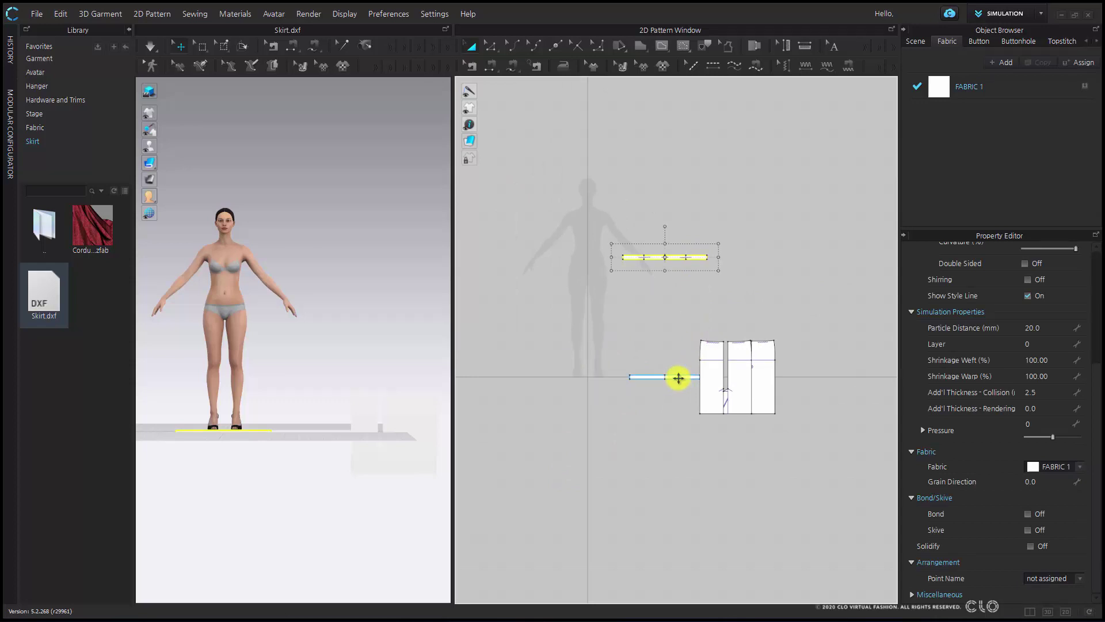
pyautogui.moveTo(678, 377); pyautogui.dragTo(679, 243)
pyautogui.click(861, 309)
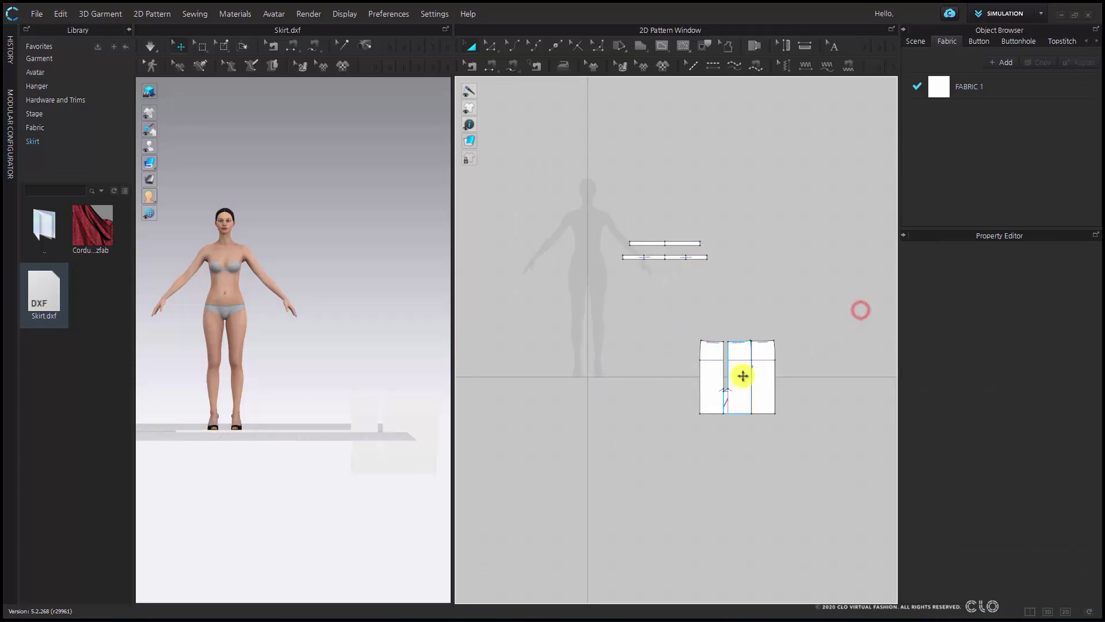
# - Move the front skirt panel onto the avatar silhouette, with its straight edge on the vertical center line at waist height
pyautogui.moveTo(769, 384); pyautogui.dragTo(621, 322)
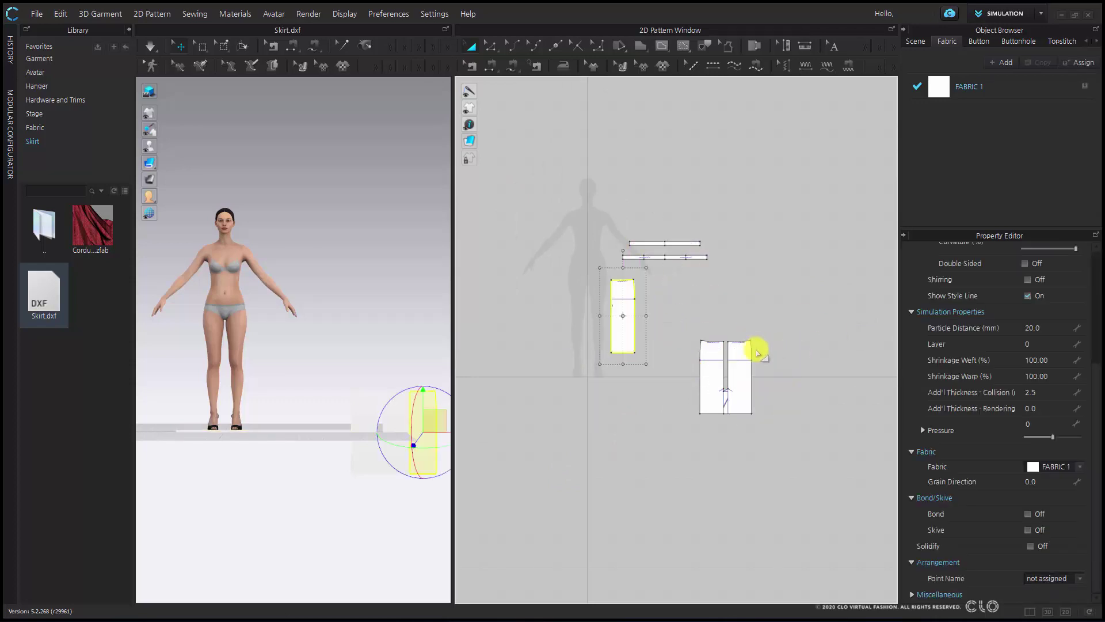
pyautogui.scroll(4, 755, 349)
pyautogui.moveTo(546, 315); pyautogui.dragTo(649, 379, button='middle')
pyautogui.moveTo(566, 310); pyautogui.dragTo(639, 379, button='middle')
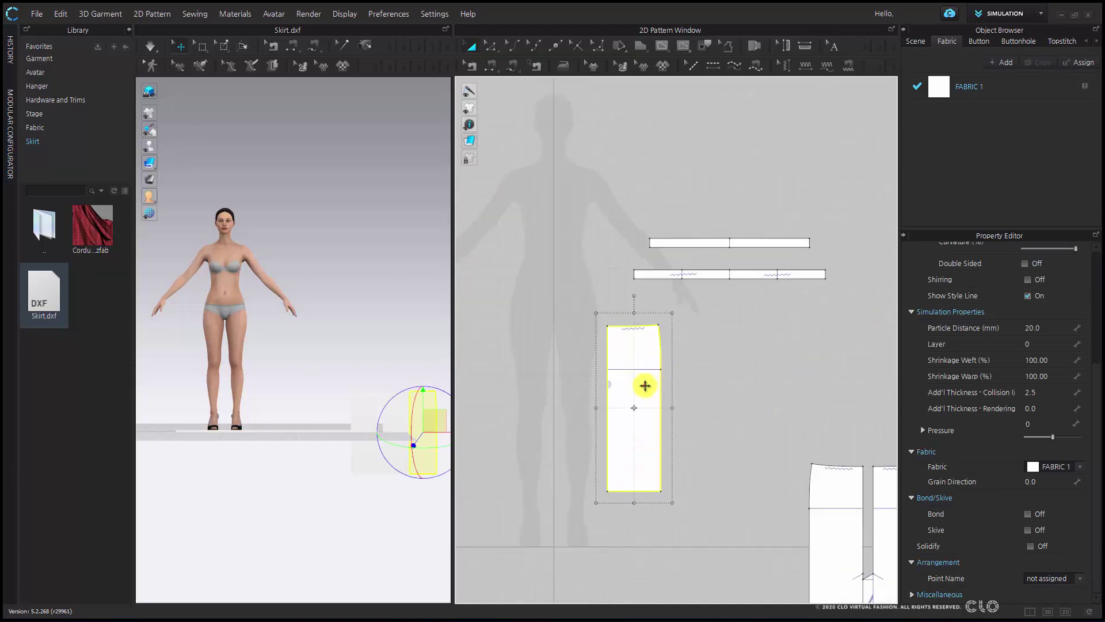
pyautogui.moveTo(645, 385)
pyautogui.mouseDown()
pyautogui.moveTo(595, 352)
pyautogui.moveTo(594, 339)
pyautogui.mouseUp()
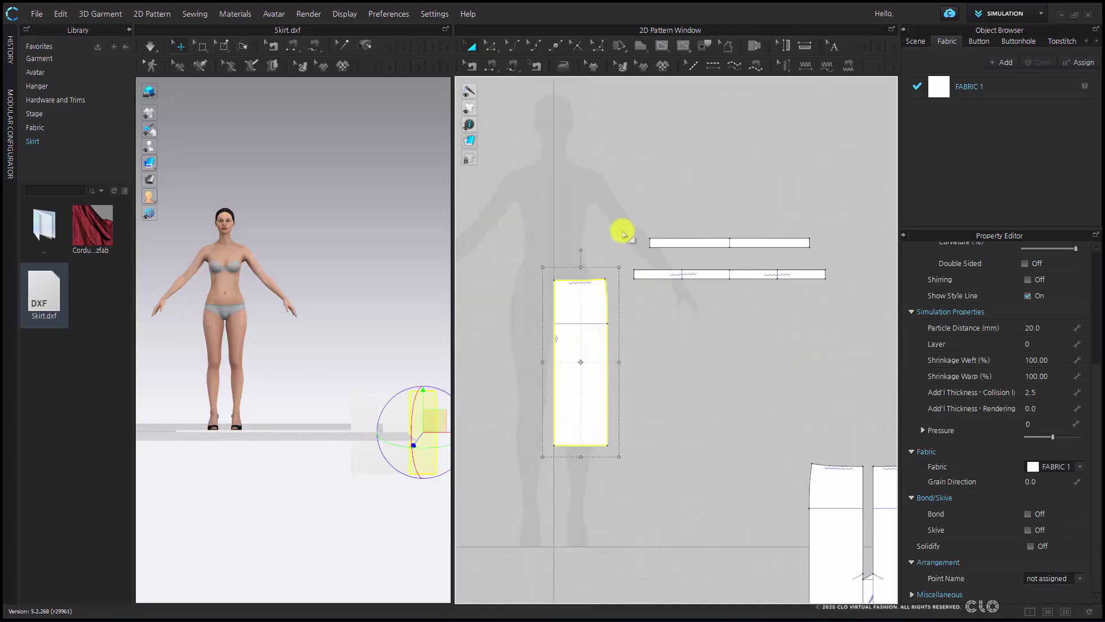
# - Shift both waistband patterns together slightly higher to leave more space above the skirt panels
pyautogui.moveTo(593, 201); pyautogui.dragTo(846, 319)
pyautogui.moveTo(810, 274); pyautogui.dragTo(809, 242)
pyautogui.click(817, 308)
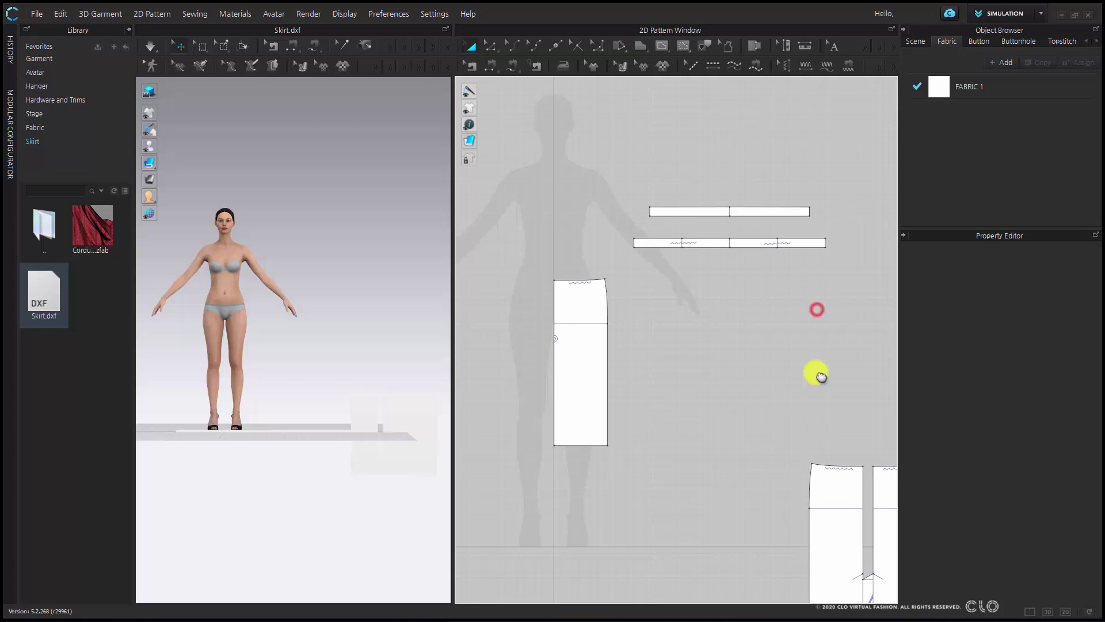
# - Move the two back skirt panels together beside the front panel, level with it and below the waistbands
pyautogui.moveTo(817, 375); pyautogui.dragTo(717, 284, button='middle')
pyautogui.click(726, 411)
pyautogui.moveTo(796, 412); pyautogui.dragTo(629, 228)
pyautogui.click(735, 297)
pyautogui.moveTo(645, 336); pyautogui.dragTo(756, 420, button='middle')
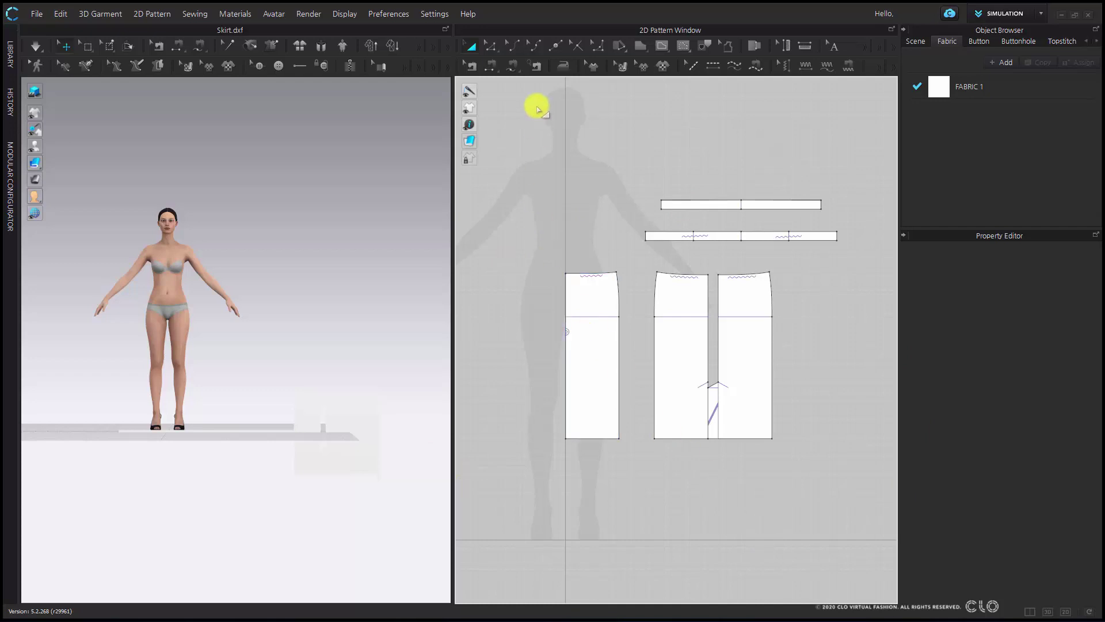
# - Free-sew the front panel's side seam to the adjacent back panel's side edge from the waist to the hip line
pyautogui.click(511, 65)
pyautogui.click(618, 271)
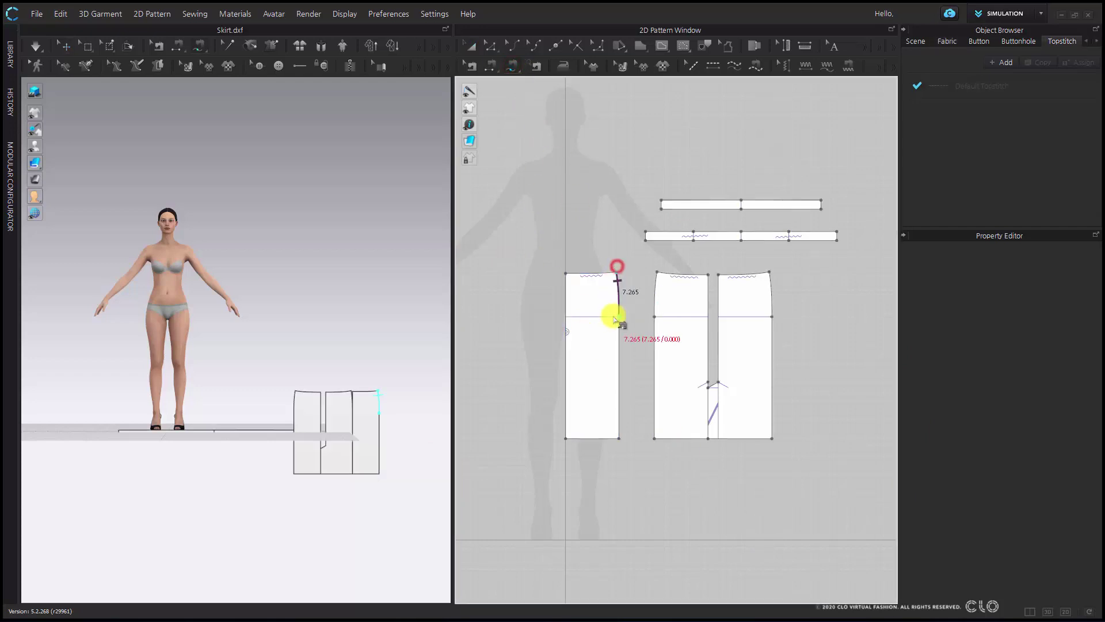
pyautogui.click(619, 316)
pyautogui.click(658, 272)
pyautogui.click(648, 315)
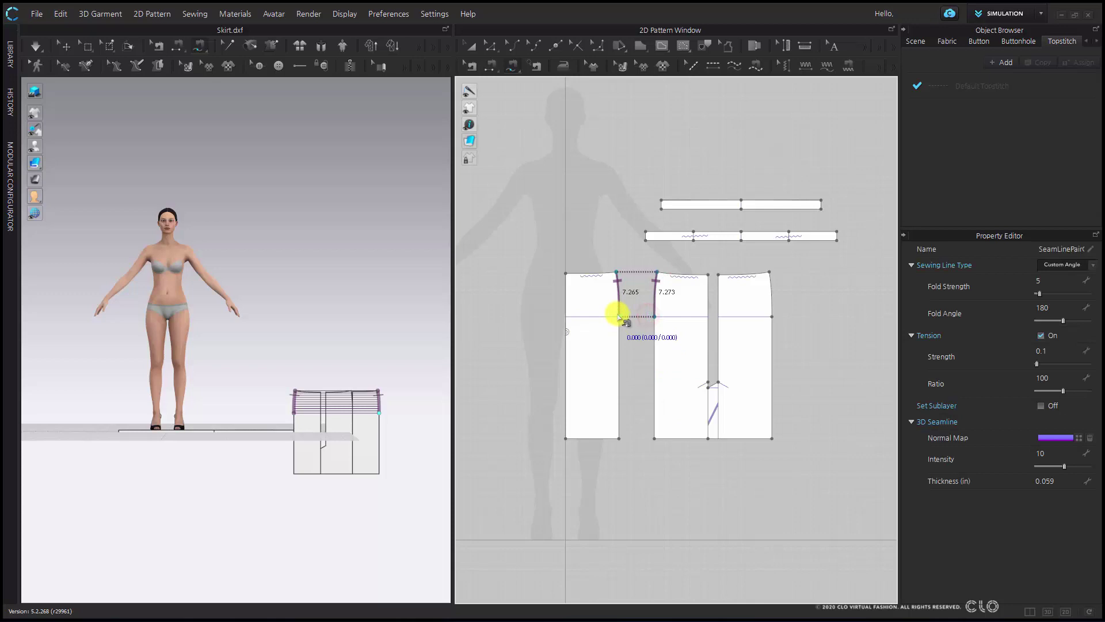
# - Sew the front panel's side seam to the adjacent back panel's side edge from the hip line to the hem
pyautogui.click(619, 315)
pyautogui.click(619, 438)
pyautogui.click(656, 318)
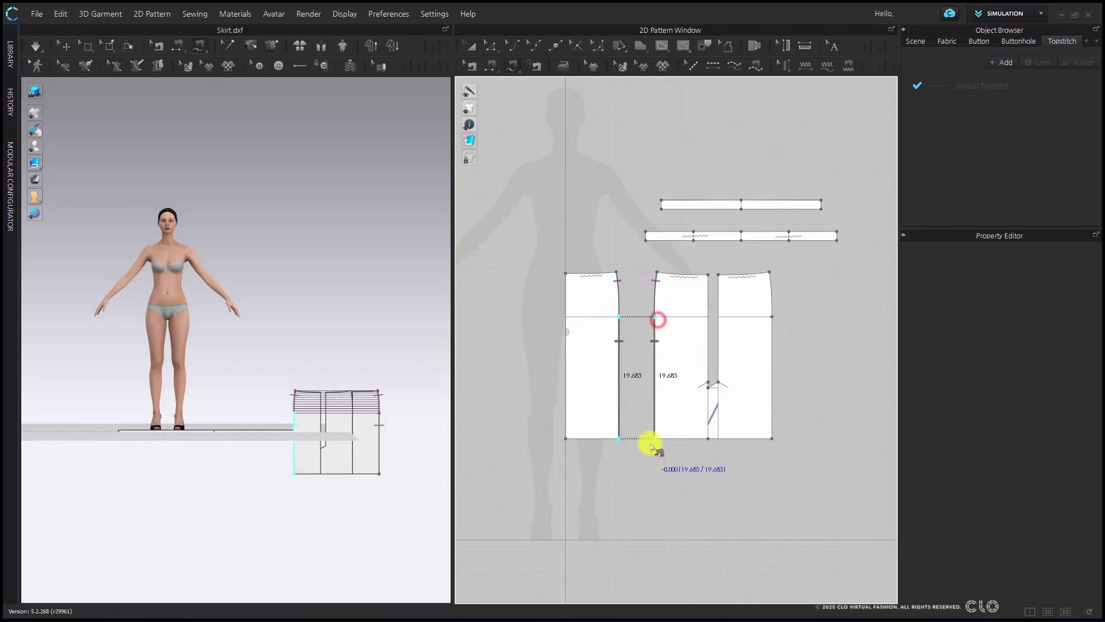
pyautogui.click(653, 437)
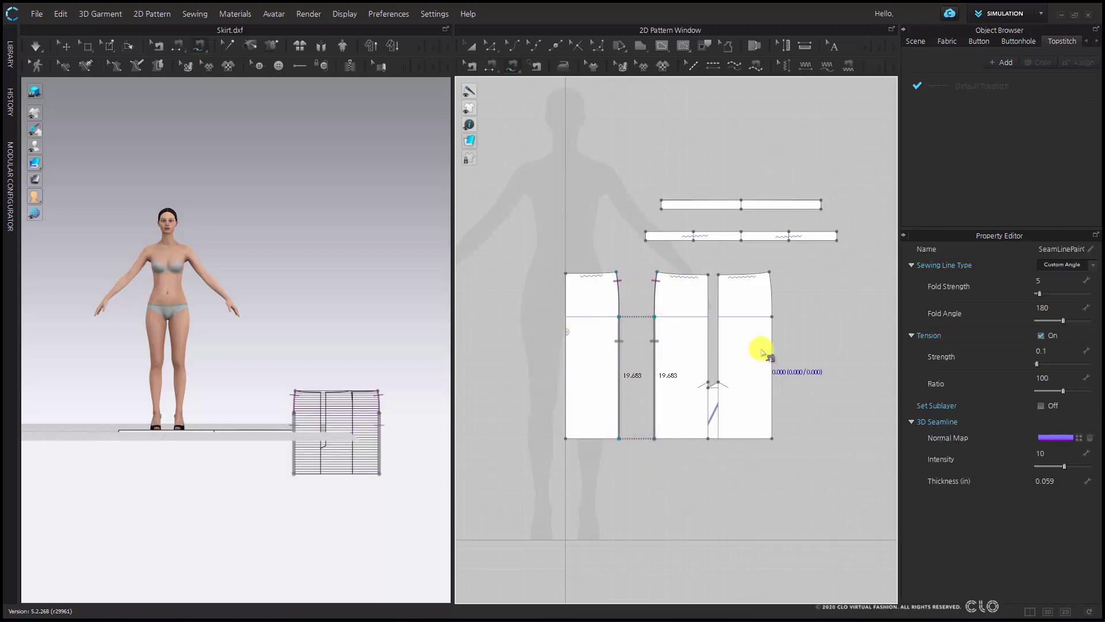
pyautogui.doubleClick(541, 224)
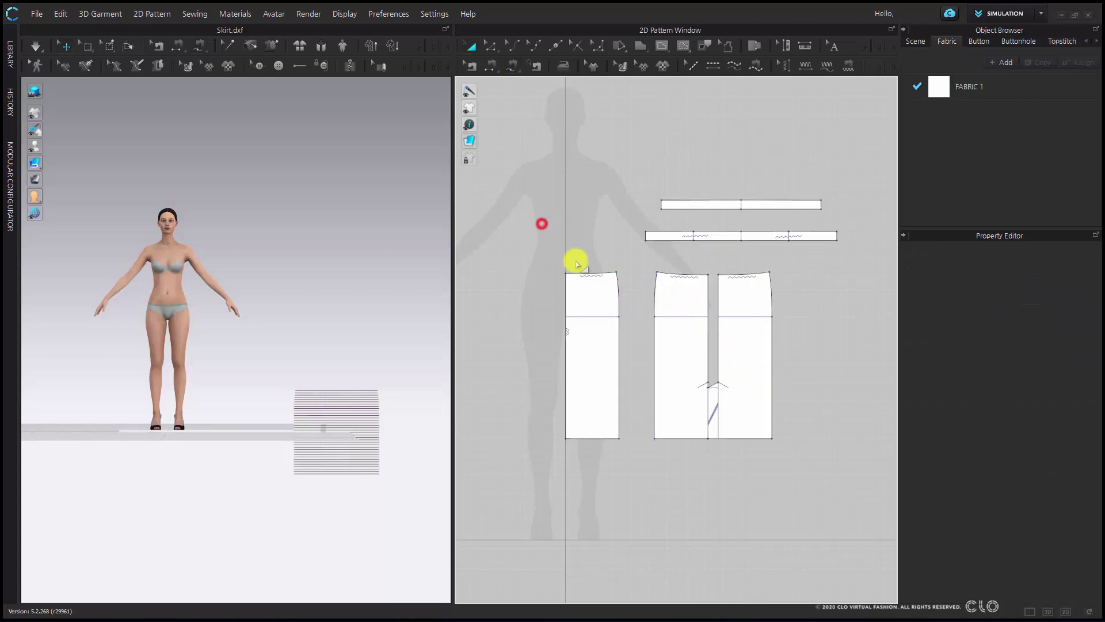
pyautogui.click(698, 320)
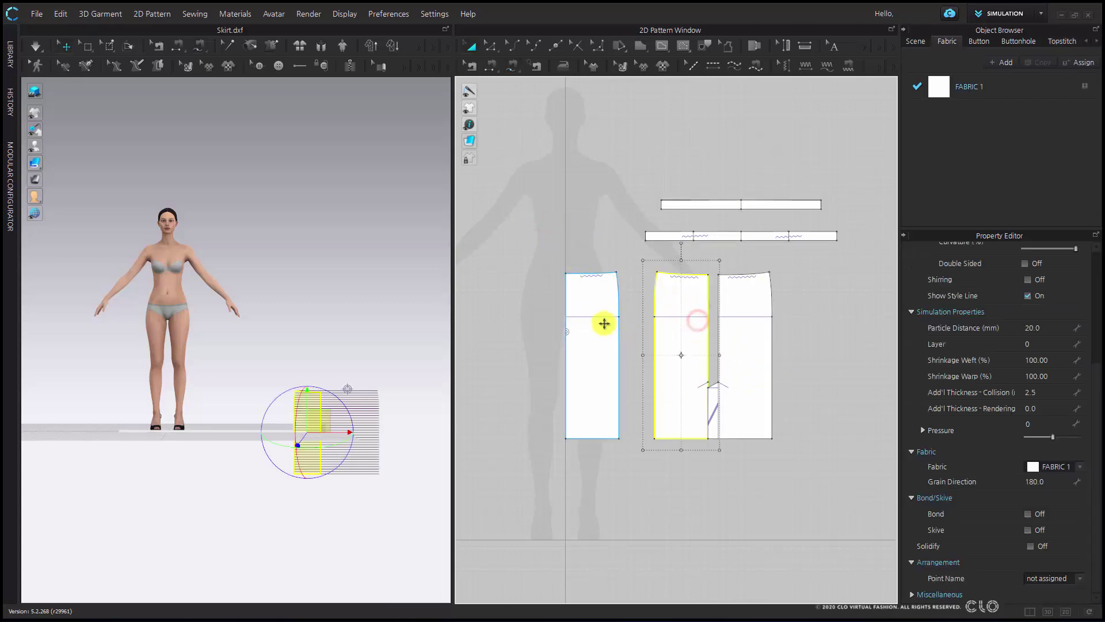
pyautogui.keyDown('shift'); pyautogui.click(596, 320); pyautogui.keyUp('shift')
pyautogui.rightClick(594, 320)
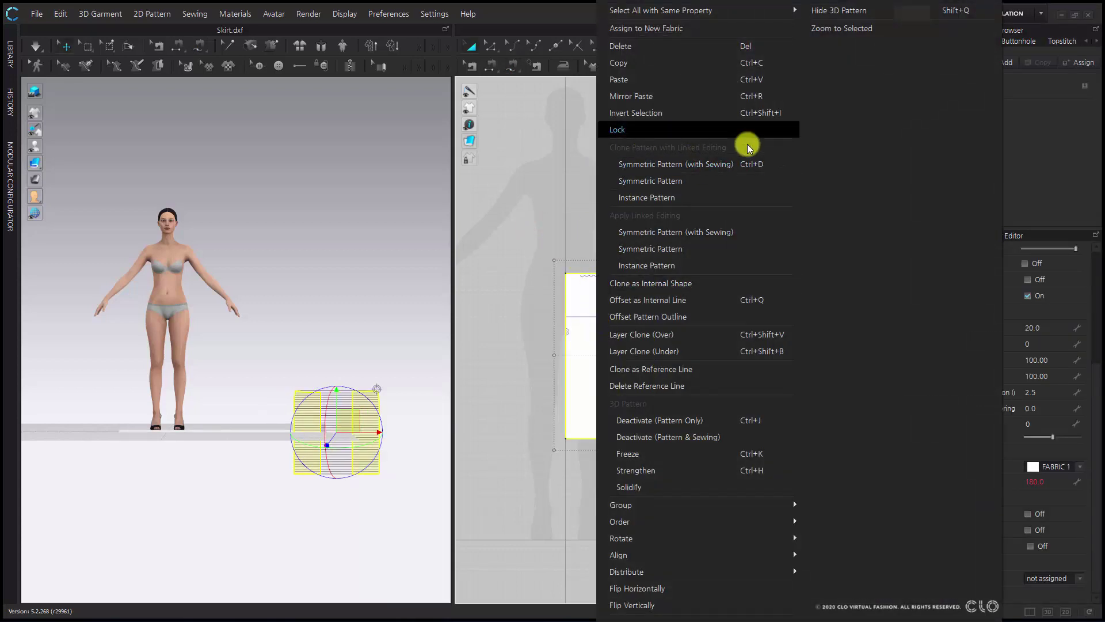
pyautogui.click(490, 241)
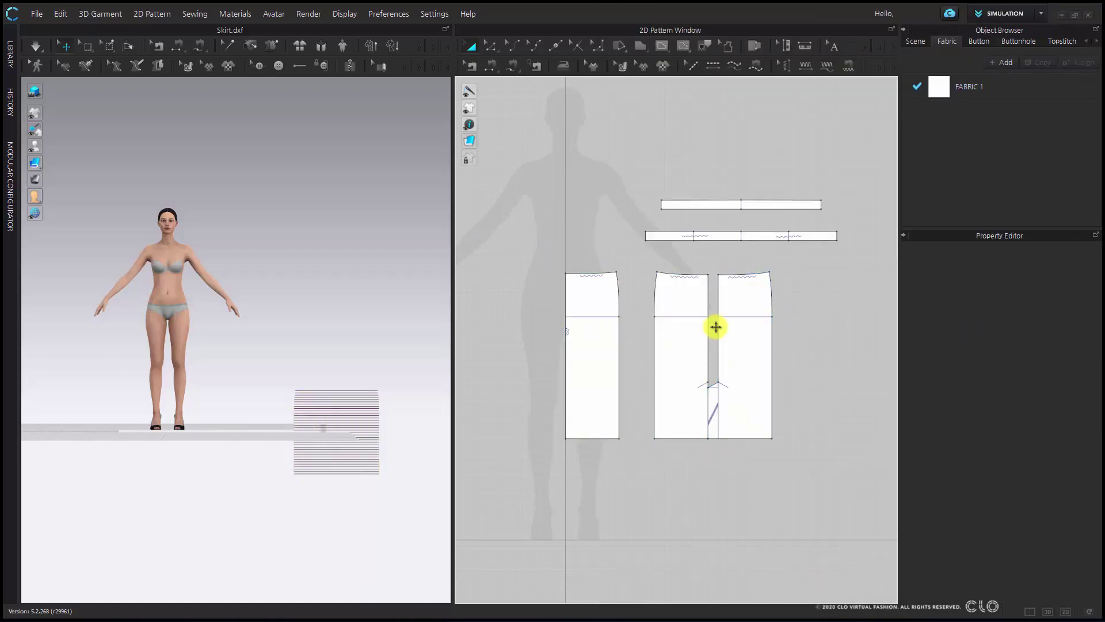
pyautogui.click(754, 340)
pyautogui.keyDown('shift'); pyautogui.click(694, 332); pyautogui.keyUp('shift')
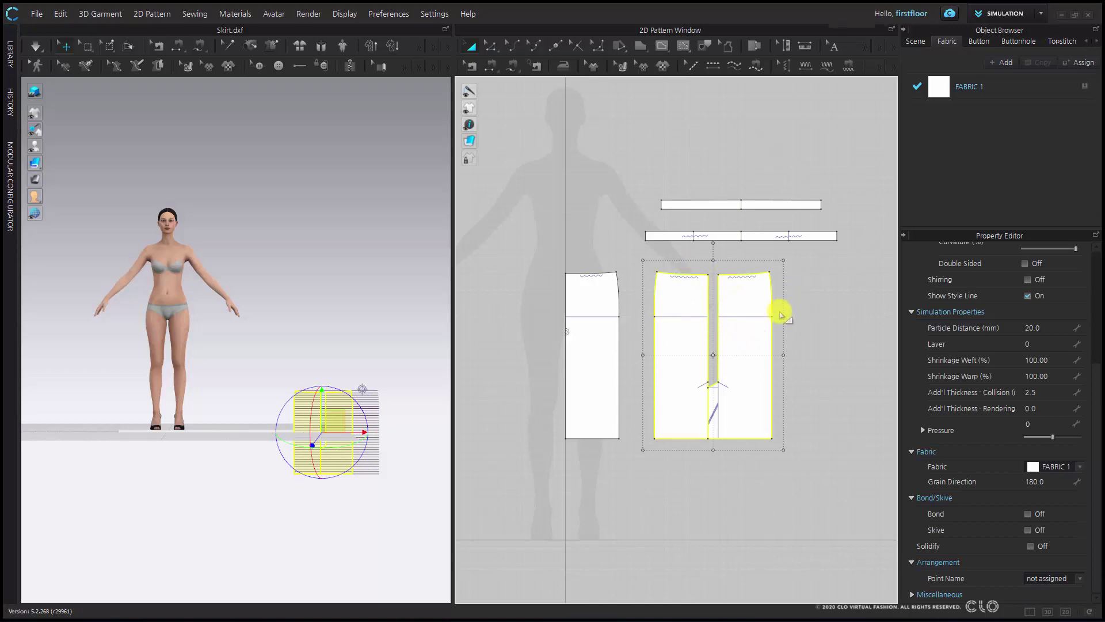
# - Clone the front panel as a Symmetric Pattern (with Sewing) and place the mirrored copy across the center line, about 10.7 in away
pyautogui.click(594, 353)
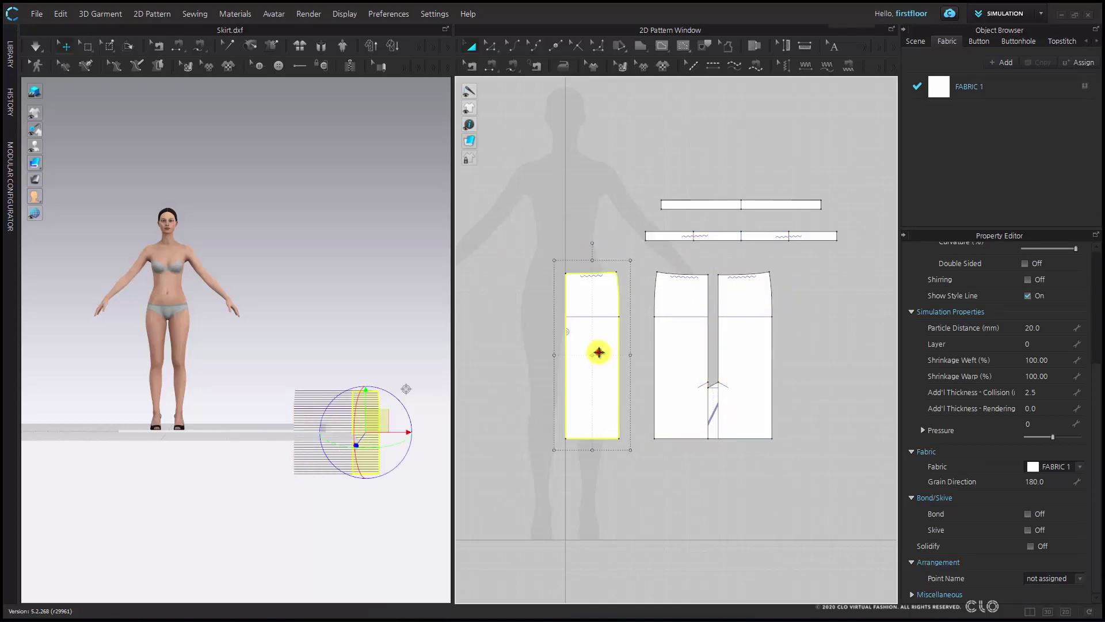
pyautogui.rightClick(596, 357)
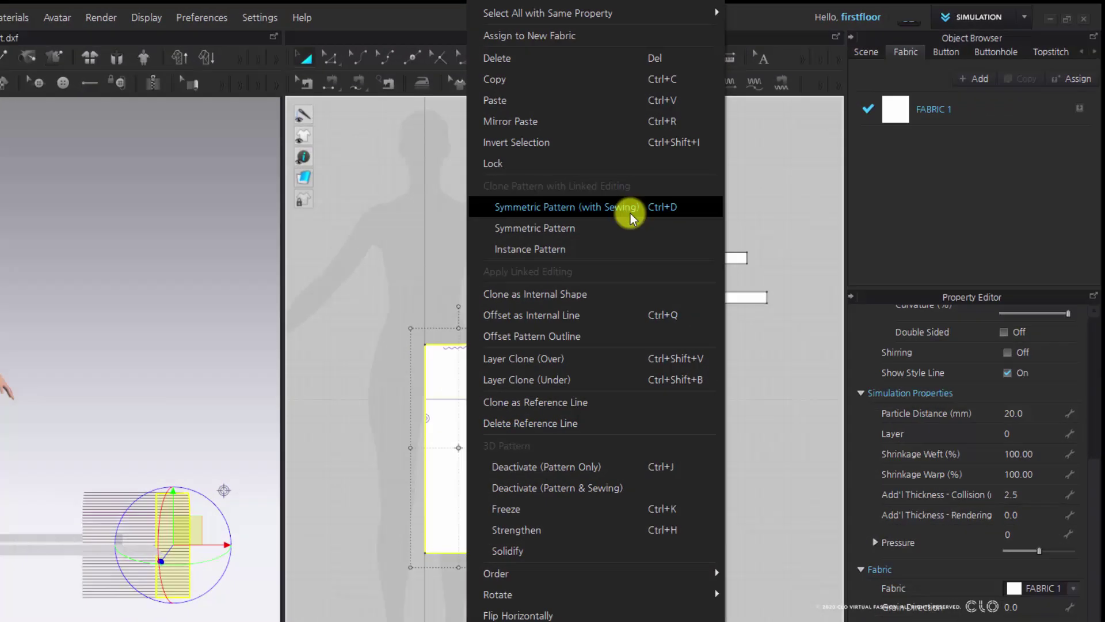
pyautogui.click(548, 217)
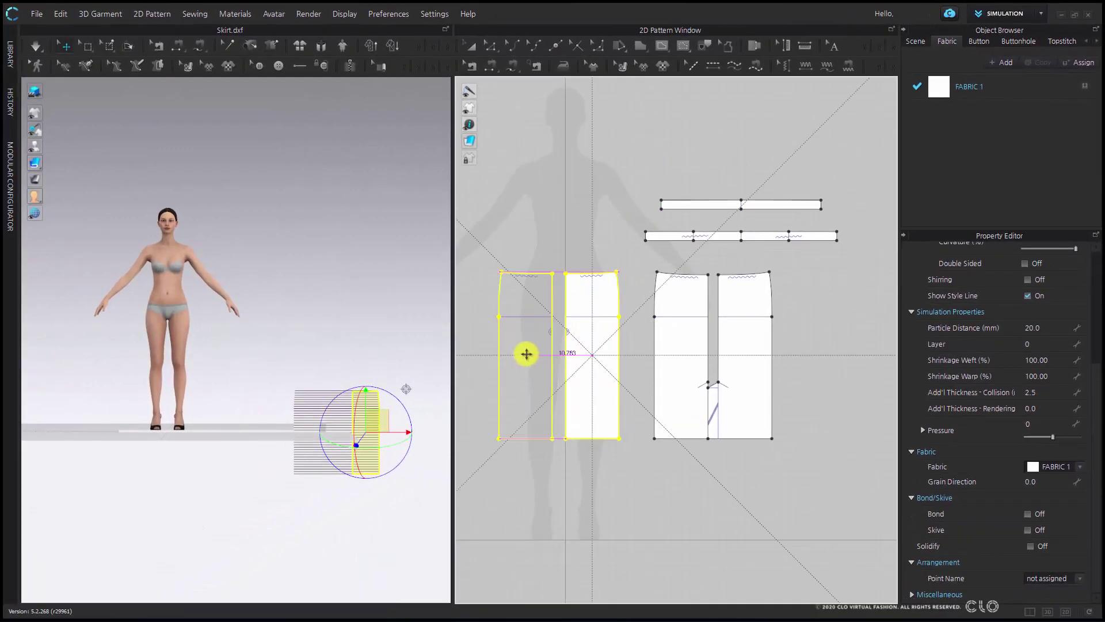
pyautogui.click(525, 353)
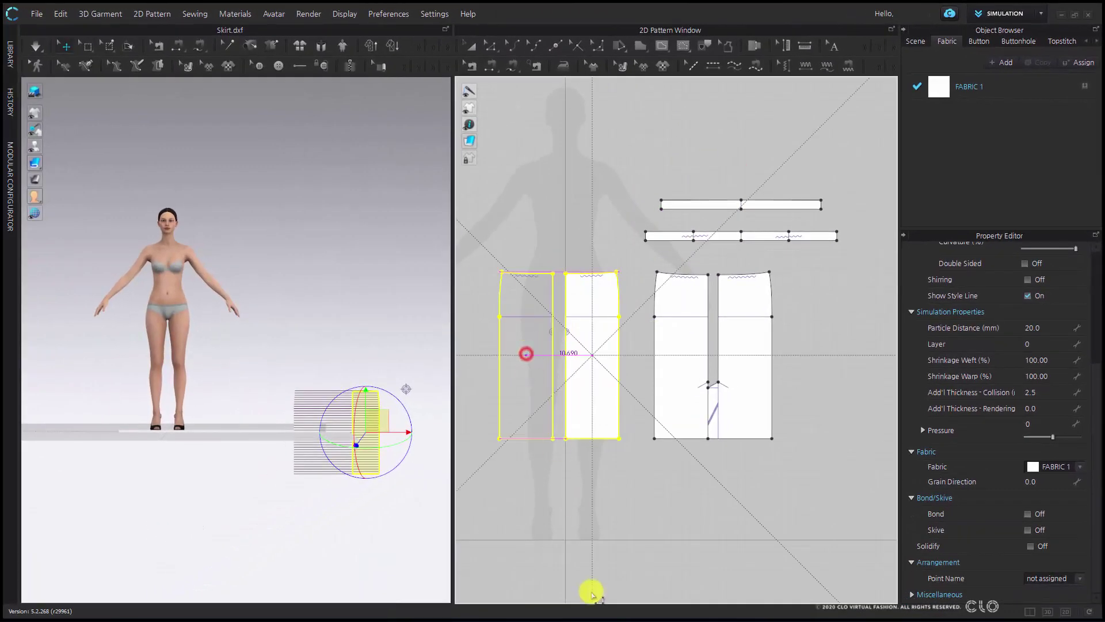
pyautogui.click(604, 526)
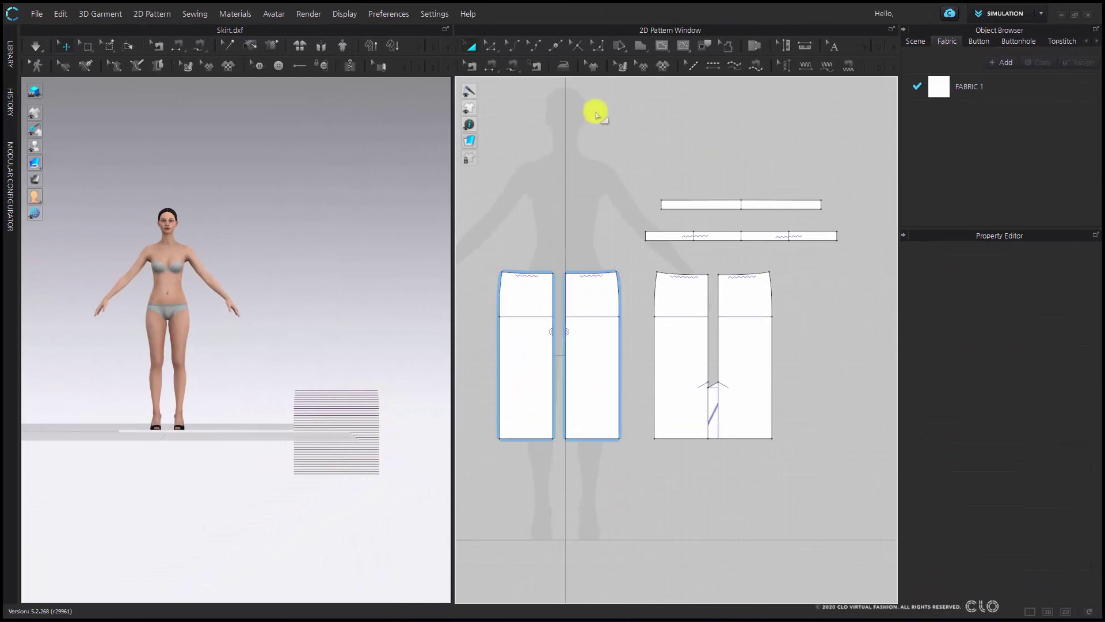
# - Sew the center front edges of the two front skirt panels together along their full length
pyautogui.press('n')
pyautogui.click(551, 289)
pyautogui.click(566, 289)
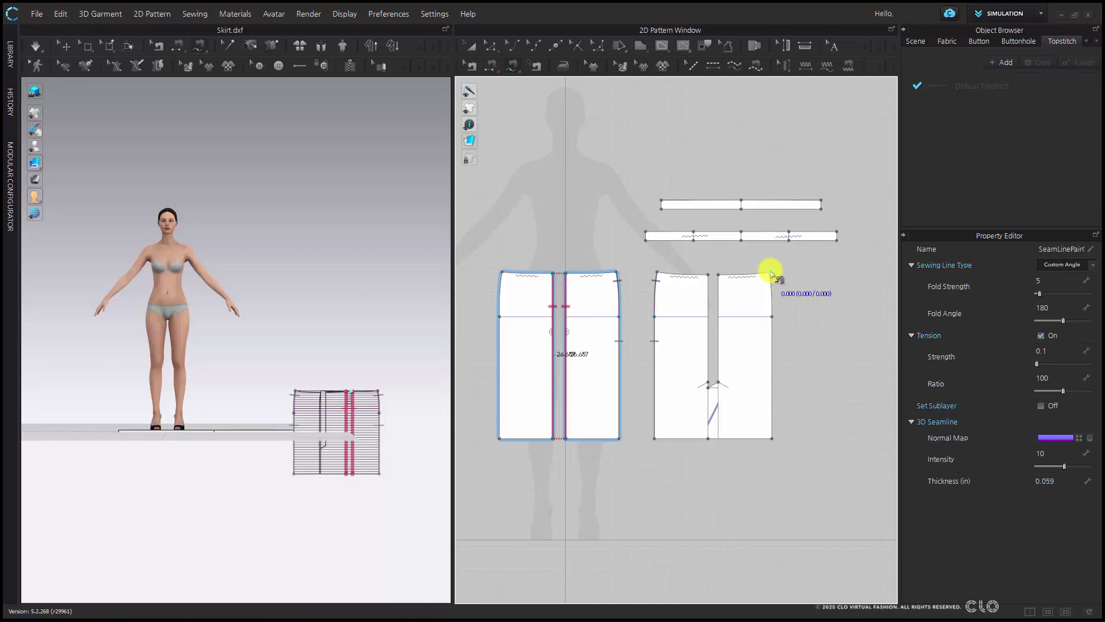
# - Free-sew the outer side edge of the far back panel to the mirrored front panel's side edge from waist to hip line
pyautogui.click(770, 272)
pyautogui.click(770, 316)
pyautogui.click(502, 272)
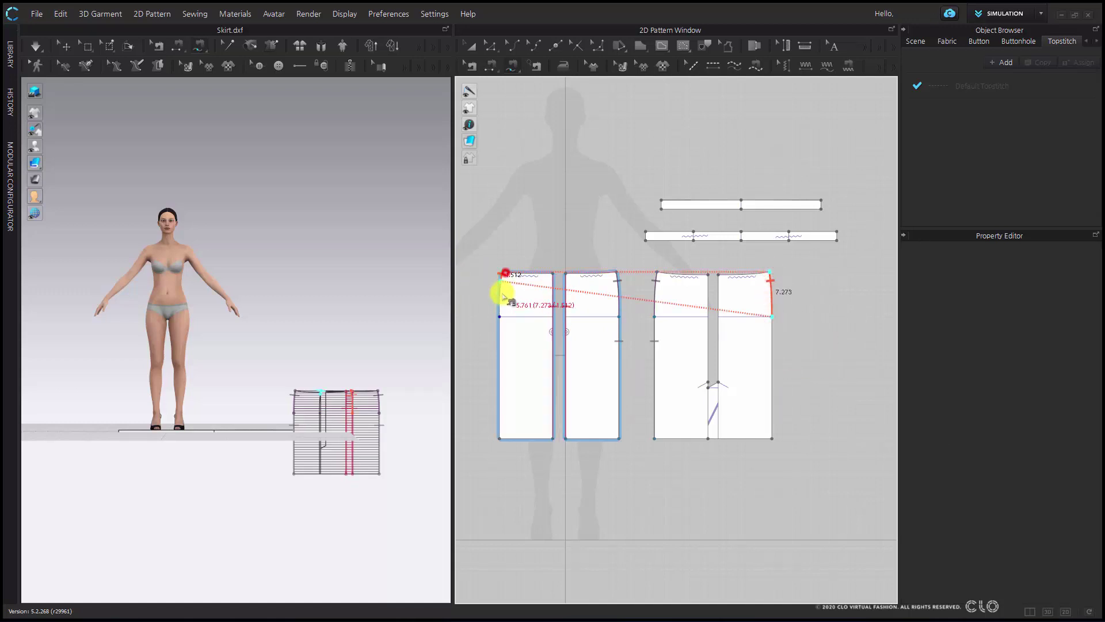
pyautogui.click(498, 316)
# - Sew the mirrored front panel's side edge to the far back panel's outer edge from the hip line to the hem
pyautogui.click(497, 321)
pyautogui.click(498, 440)
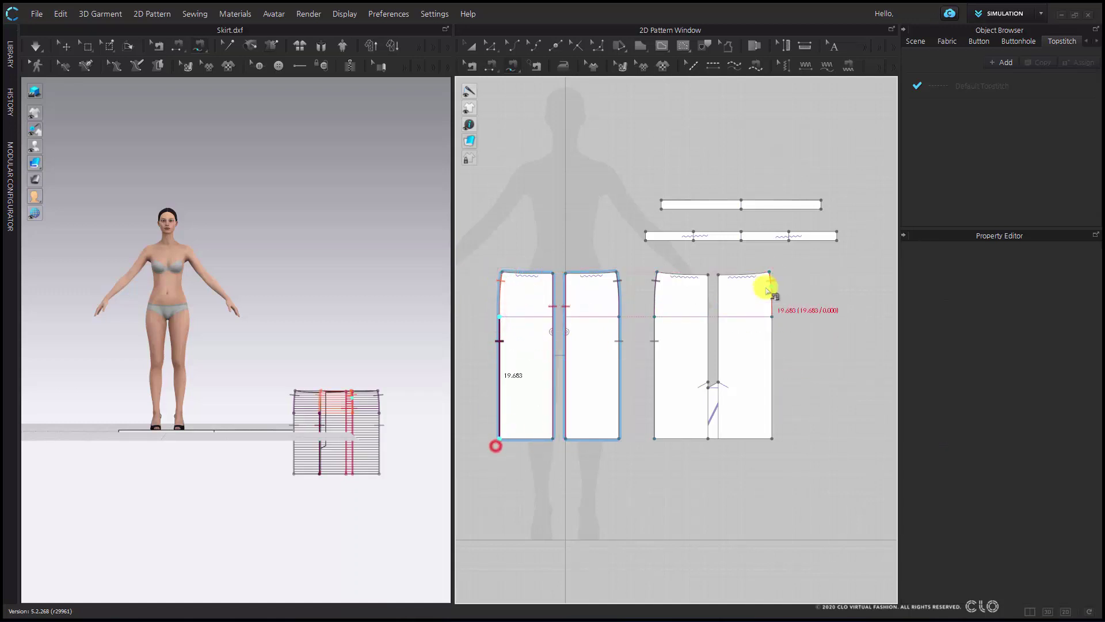
pyautogui.click(771, 316)
pyautogui.click(771, 438)
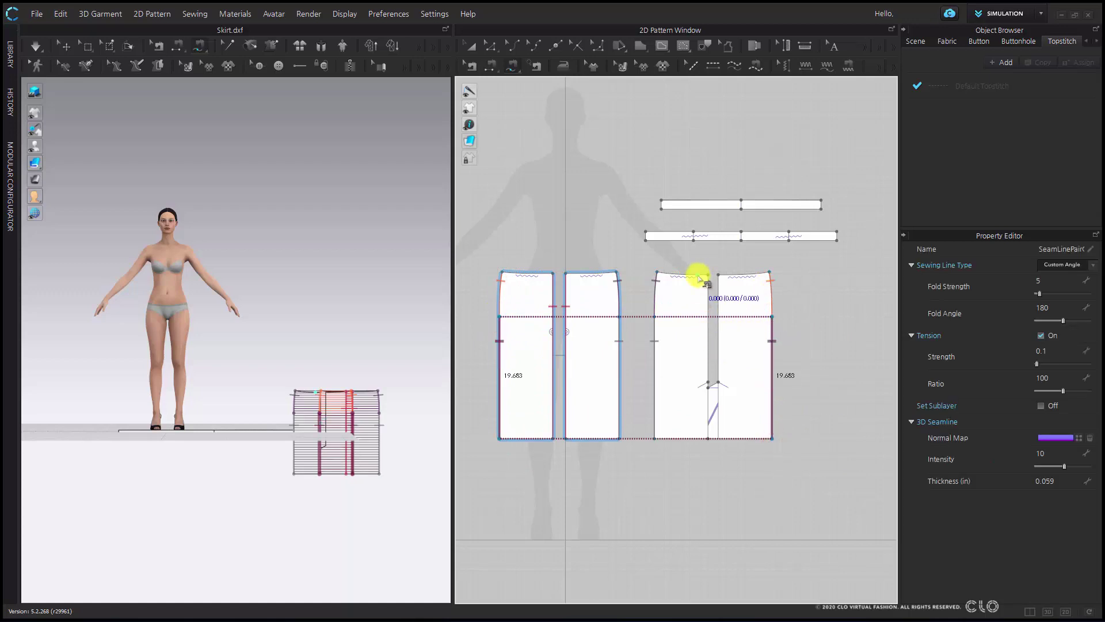
# - Sew the center back edges of the two back panels together from the waist down to the top of the vent
pyautogui.click(709, 275)
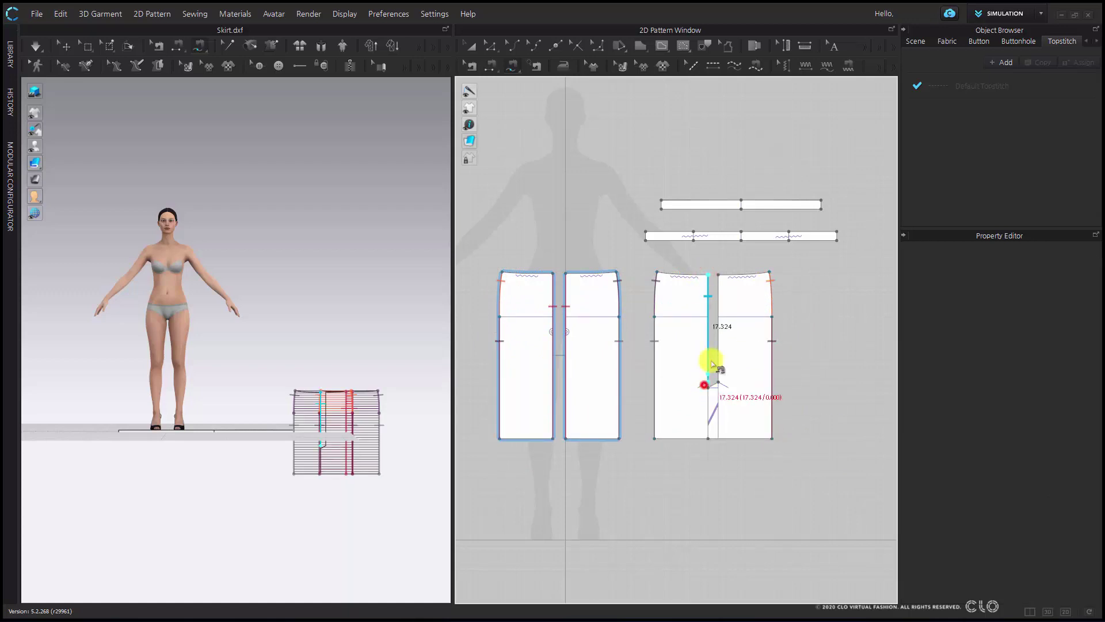
pyautogui.click(708, 383)
pyautogui.click(718, 275)
pyautogui.click(718, 382)
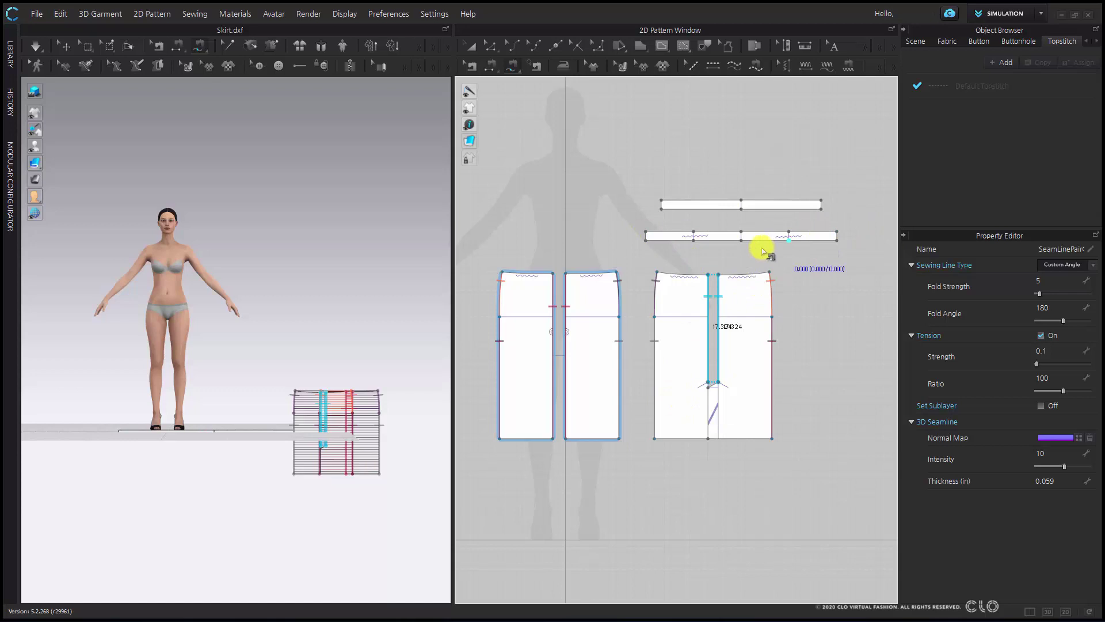
pyautogui.scroll(2, 708, 248)
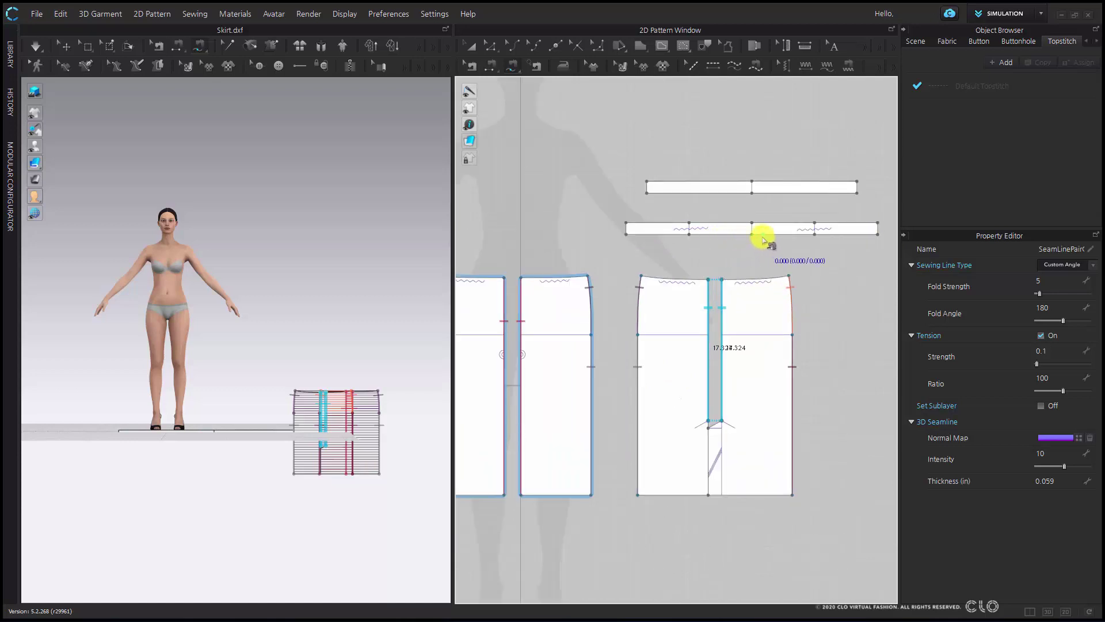
# - Free-sew the waistband's lower edge, from its center to the left notch, to the left front panel's waist edge
pyautogui.scroll(-2, 759, 253)
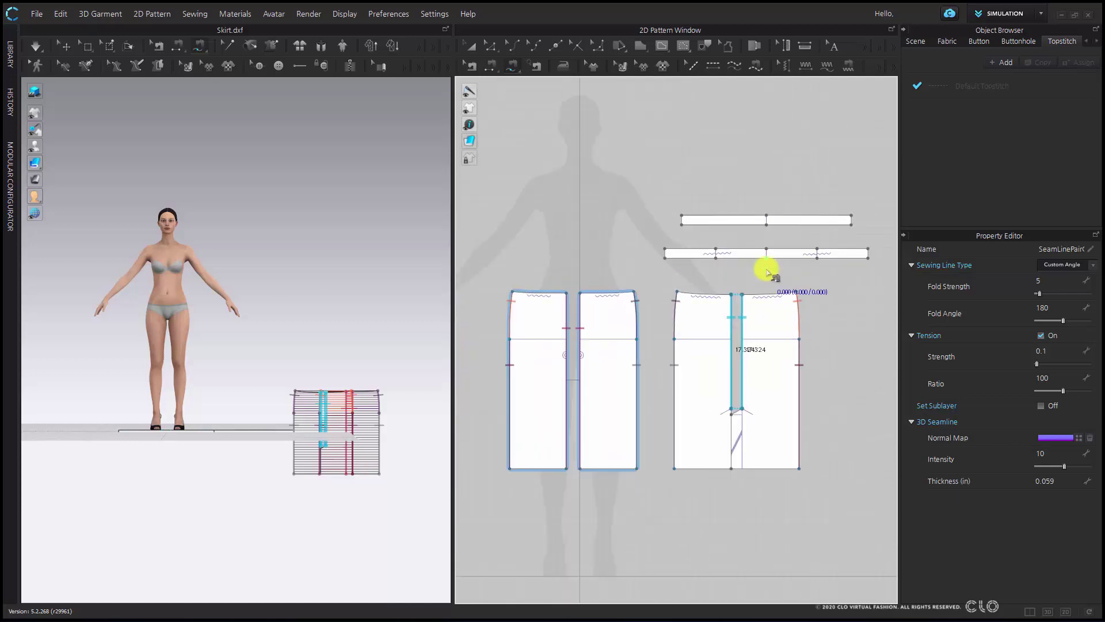
pyautogui.click(765, 263)
pyautogui.click(713, 257)
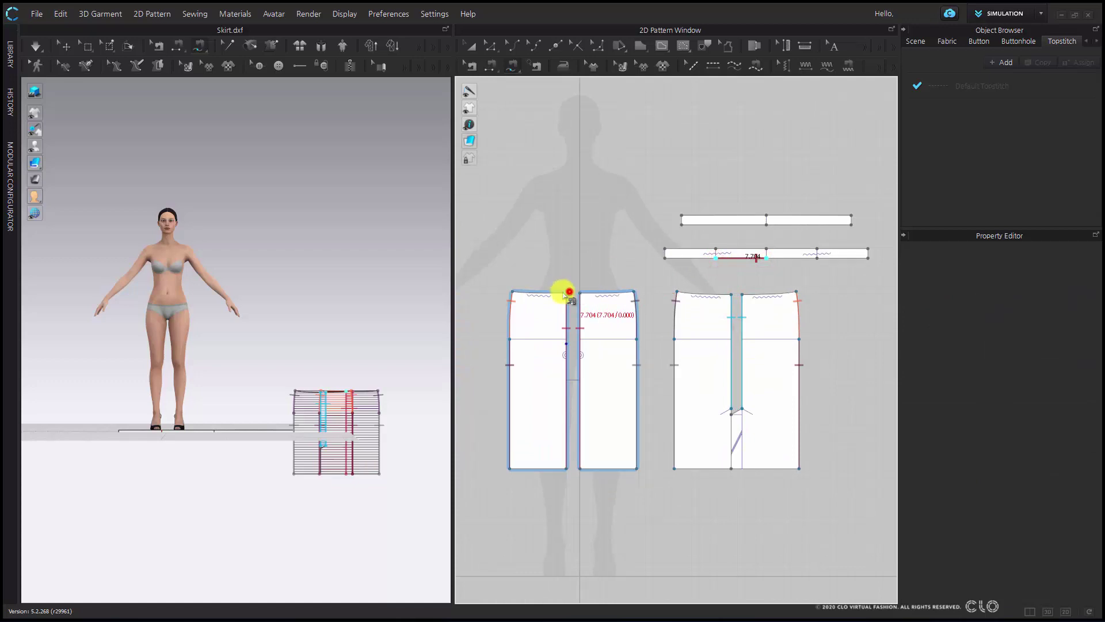
pyautogui.click(567, 292)
pyautogui.click(514, 291)
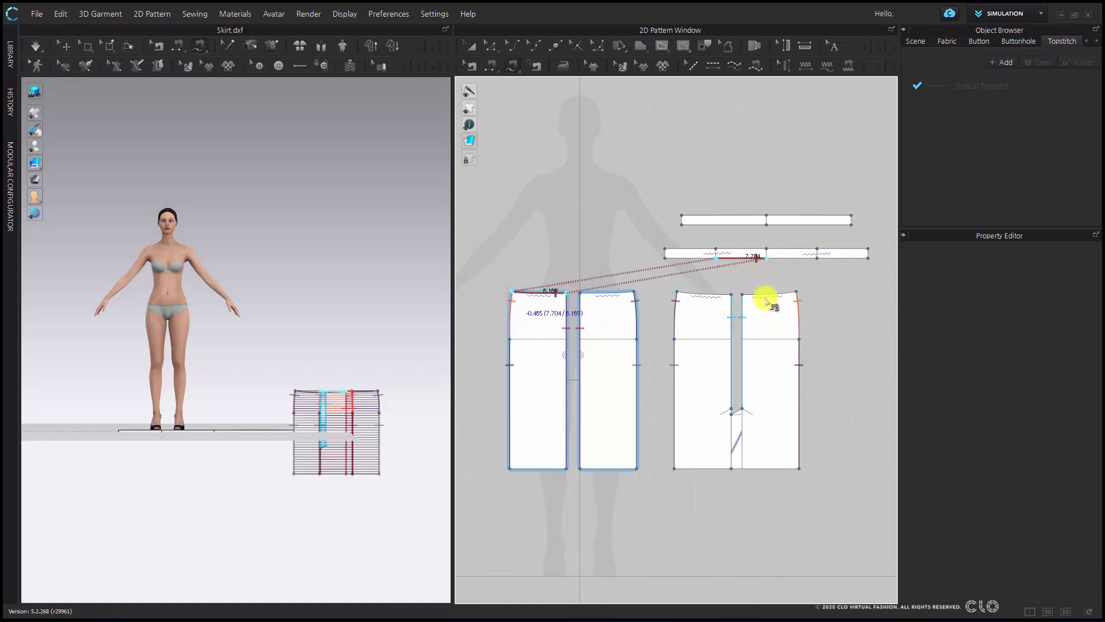
pyautogui.click(768, 300)
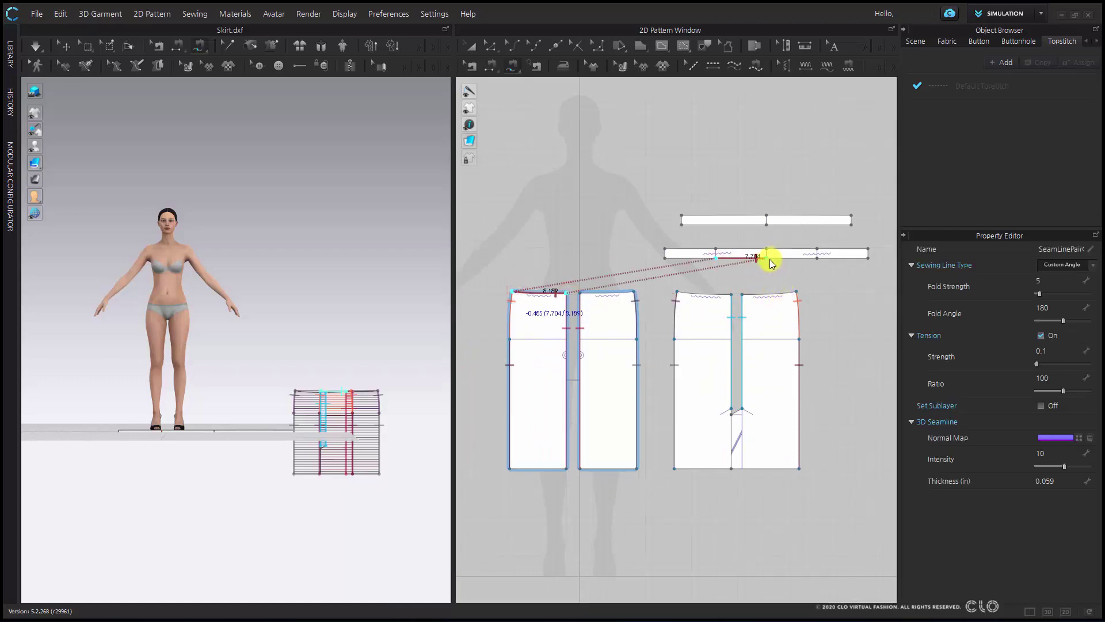
# - Free-sew the waistband's lower edge, from its center to the right notch, to the mirrored front panel's waist edge
pyautogui.click(769, 257)
pyautogui.click(821, 258)
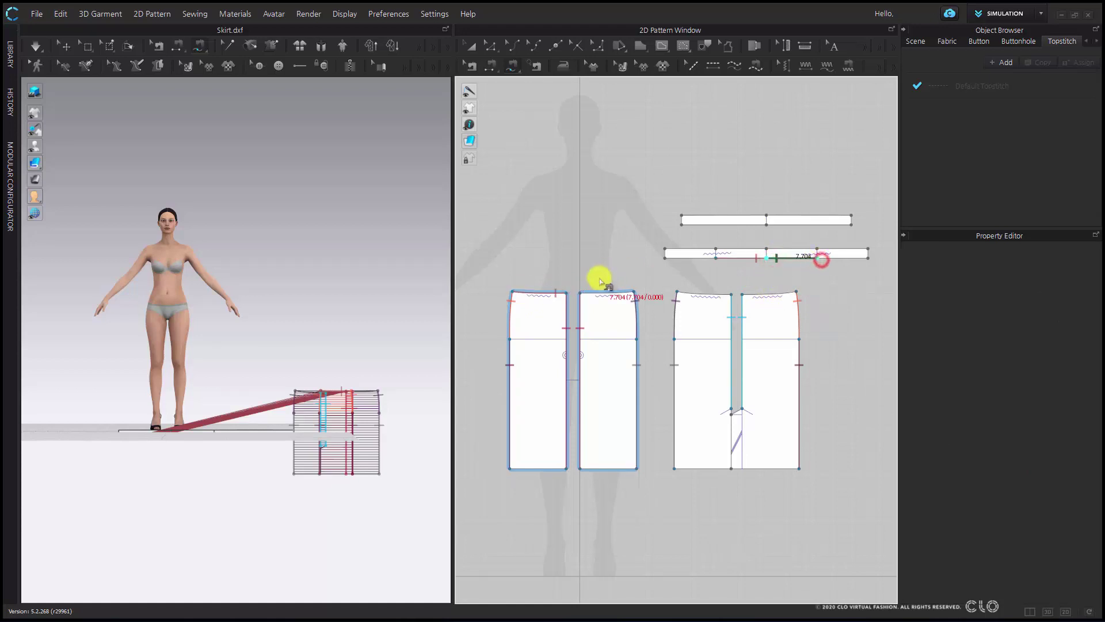
pyautogui.click(581, 291)
pyautogui.click(634, 292)
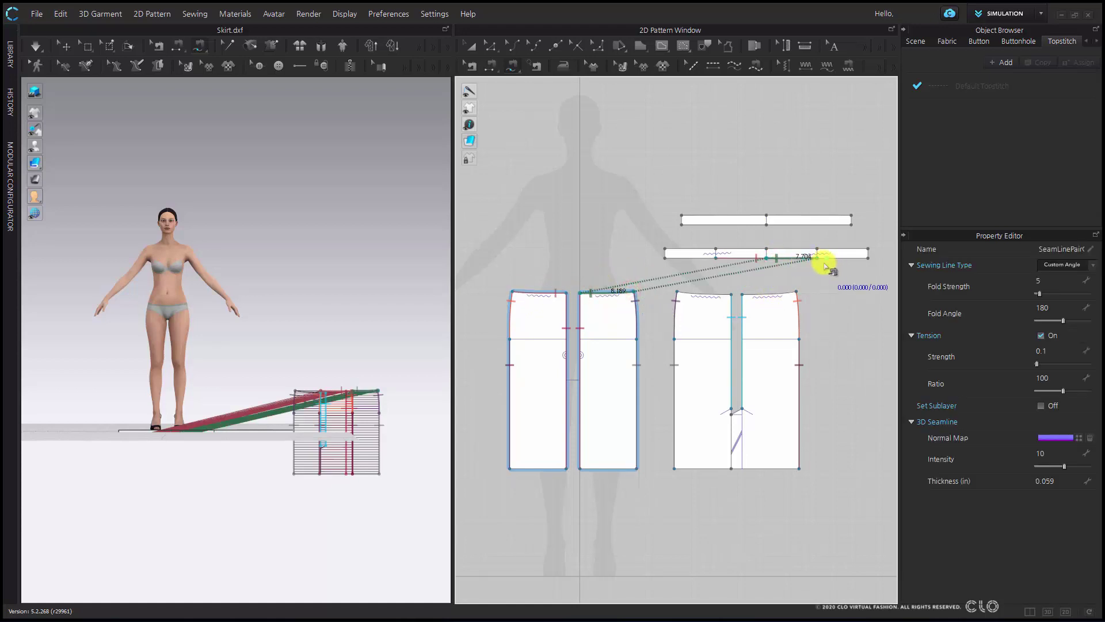
# - Free-sew the waistband's lower edge, from the right notch to its right end, to the left back panel's waist edge
pyautogui.click(817, 257)
pyautogui.click(867, 258)
pyautogui.click(674, 291)
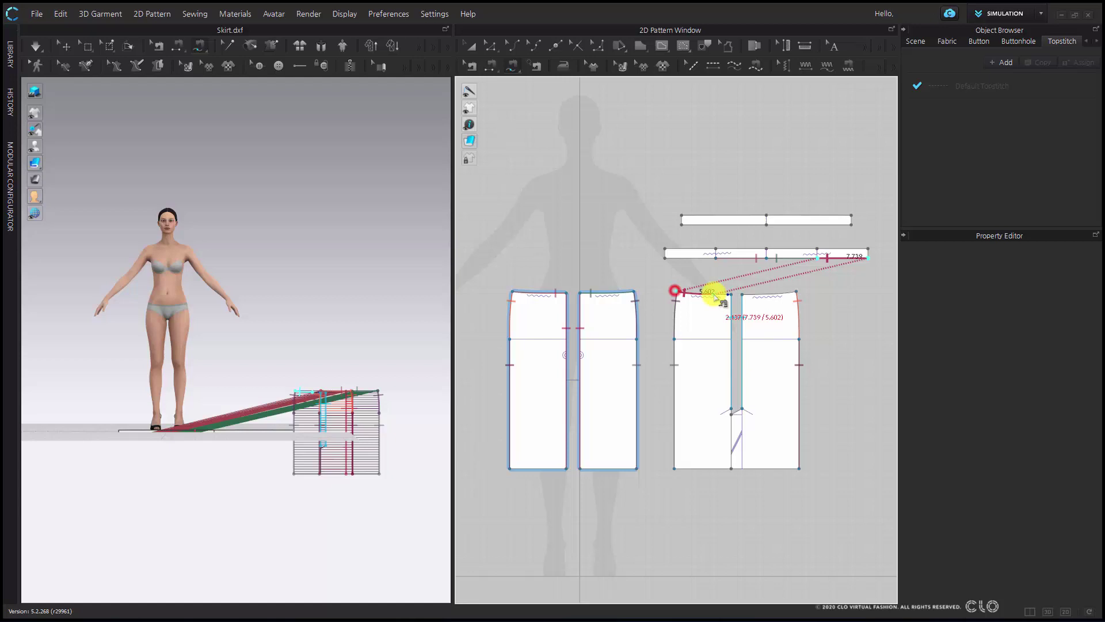
pyautogui.click(729, 294)
# - Free-sew the vented back panel's waist edge to the waistband's lower edge between its left end and left notch
pyautogui.click(746, 293)
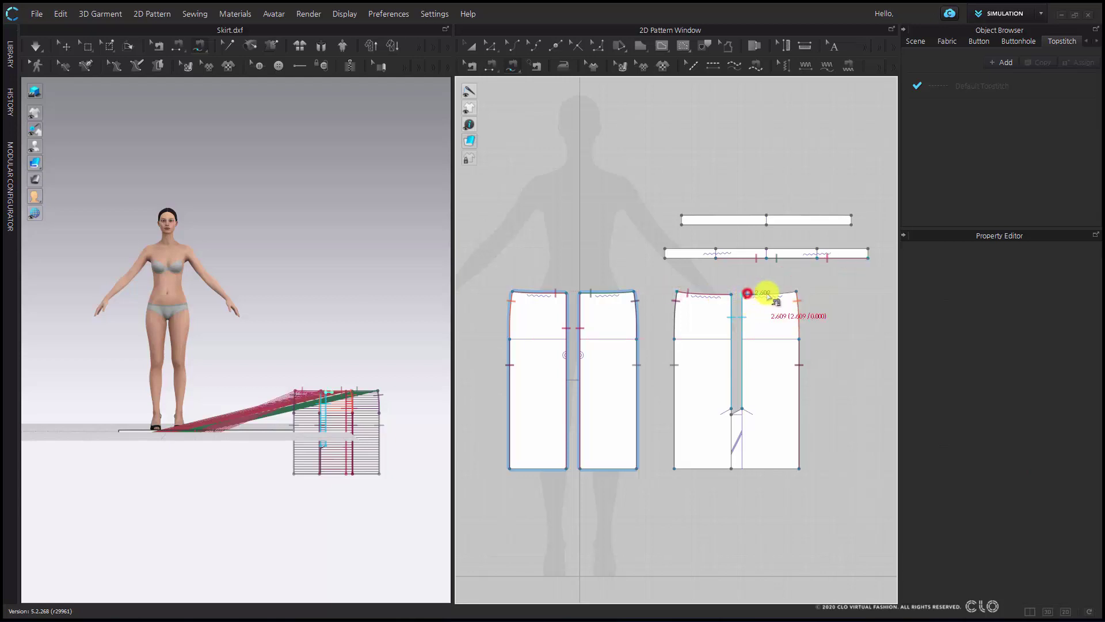
pyautogui.click(795, 291)
pyautogui.click(665, 257)
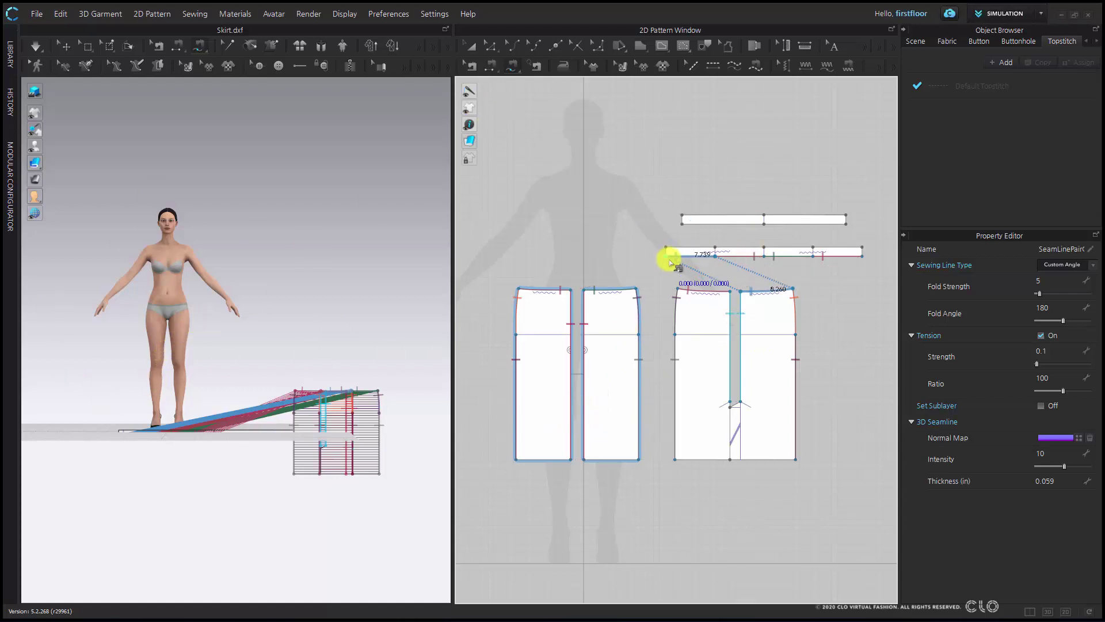
# - Sew the two short ends of the waistband together
pyautogui.click(668, 245)
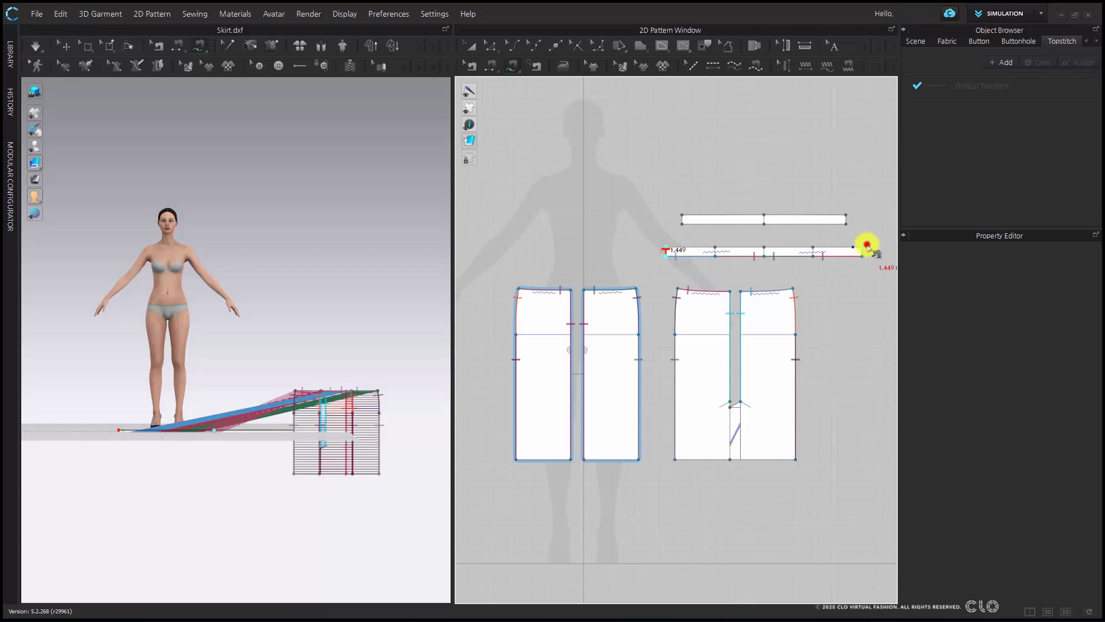
pyautogui.click(863, 252)
pyautogui.press('a')
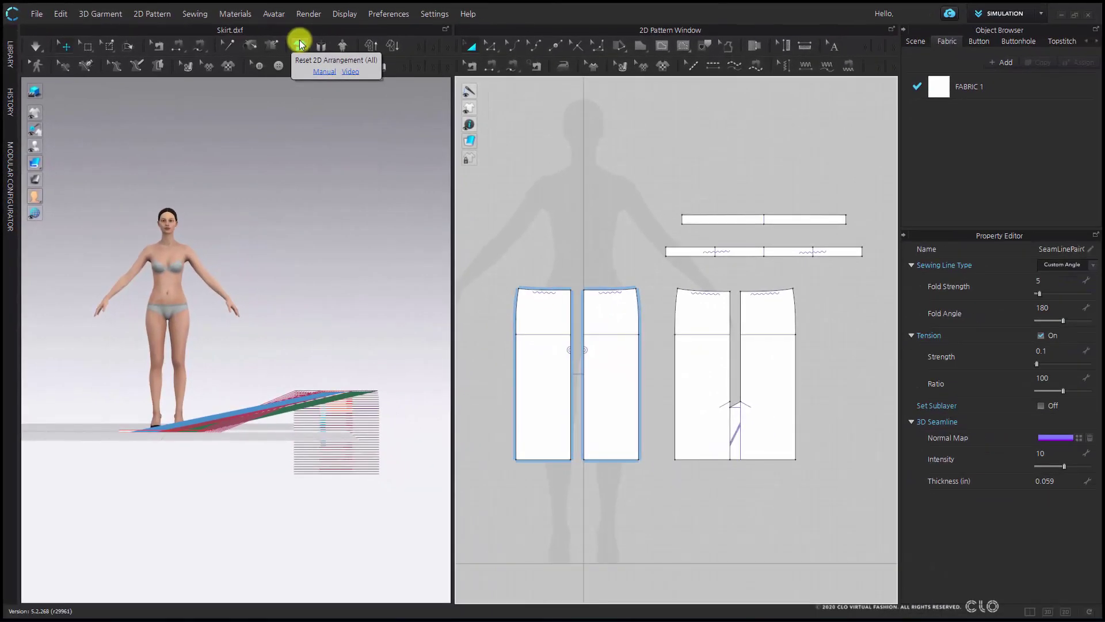
# - Reset the 2D arrangement of all patterns in 3D, view the avatar from the front and change the garment's surface display style
pyautogui.click(299, 44)
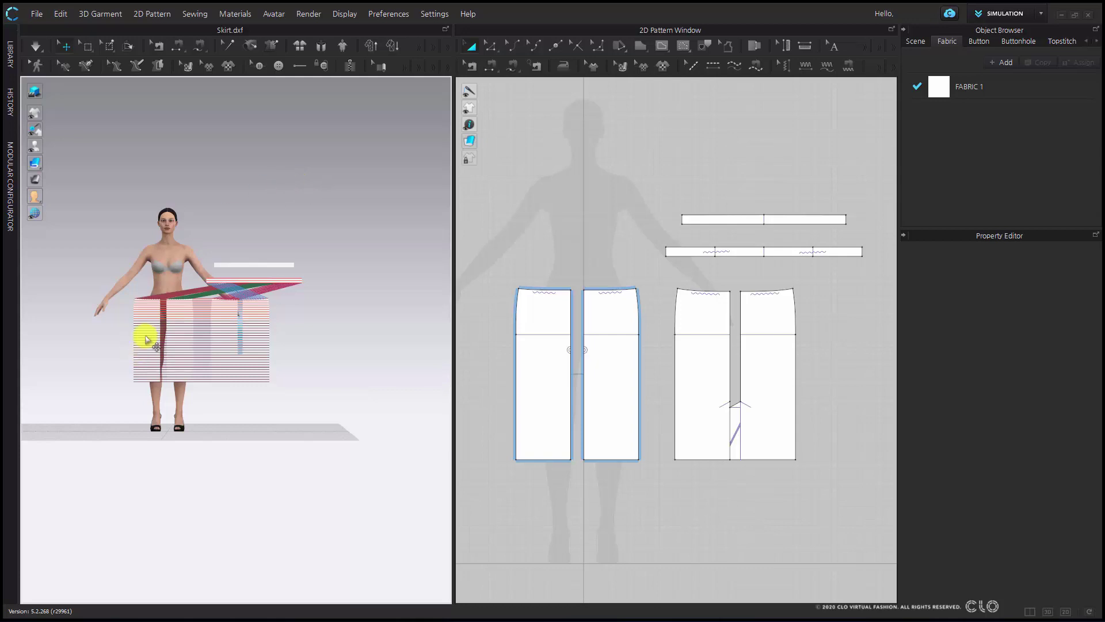
pyautogui.press('2')
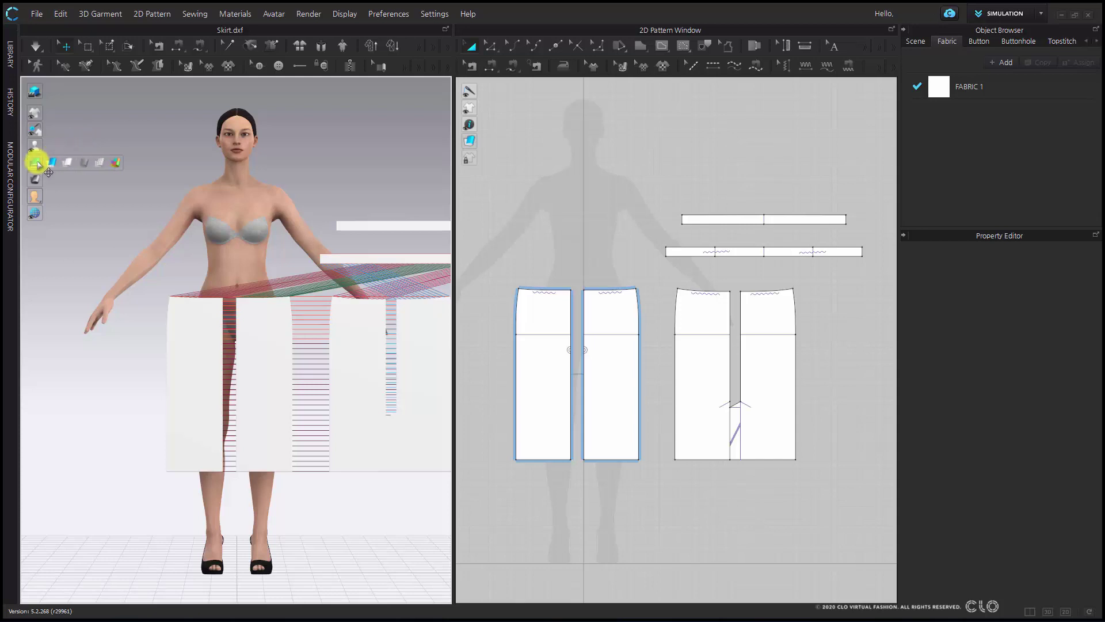
pyautogui.click(36, 166)
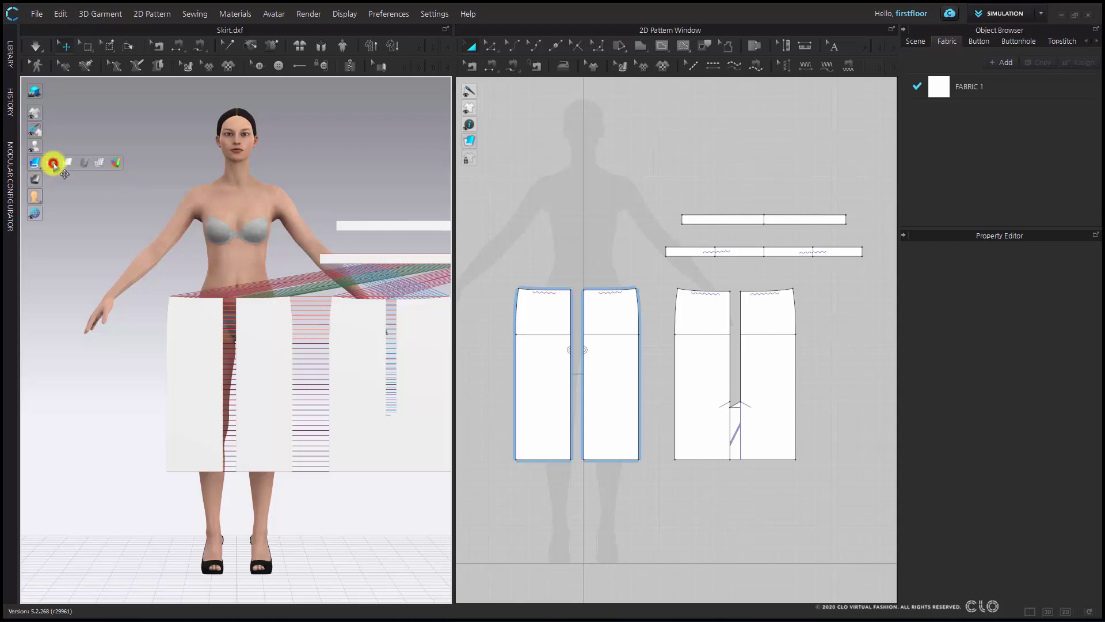
pyautogui.click(54, 166)
# - Move all 3D patterns up above the avatar's head and show the avatar's arrangement points
pyautogui.scroll(-3, 205, 277)
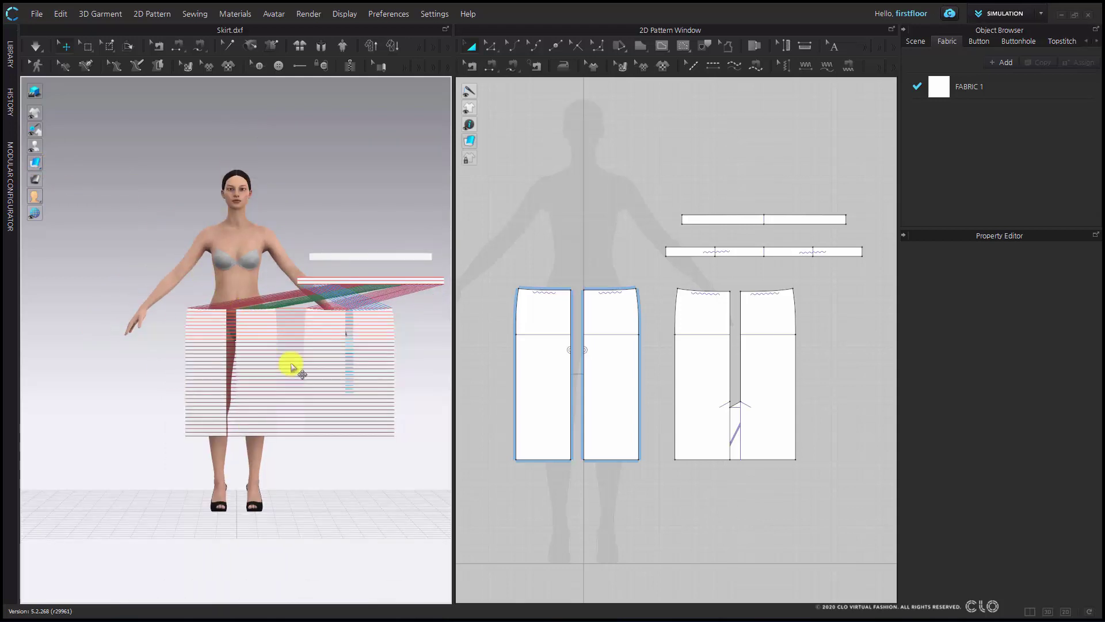
pyautogui.hotkey('ctrl', 'a')
pyautogui.moveTo(253, 398); pyautogui.dragTo(260, 104)
pyautogui.click(314, 213)
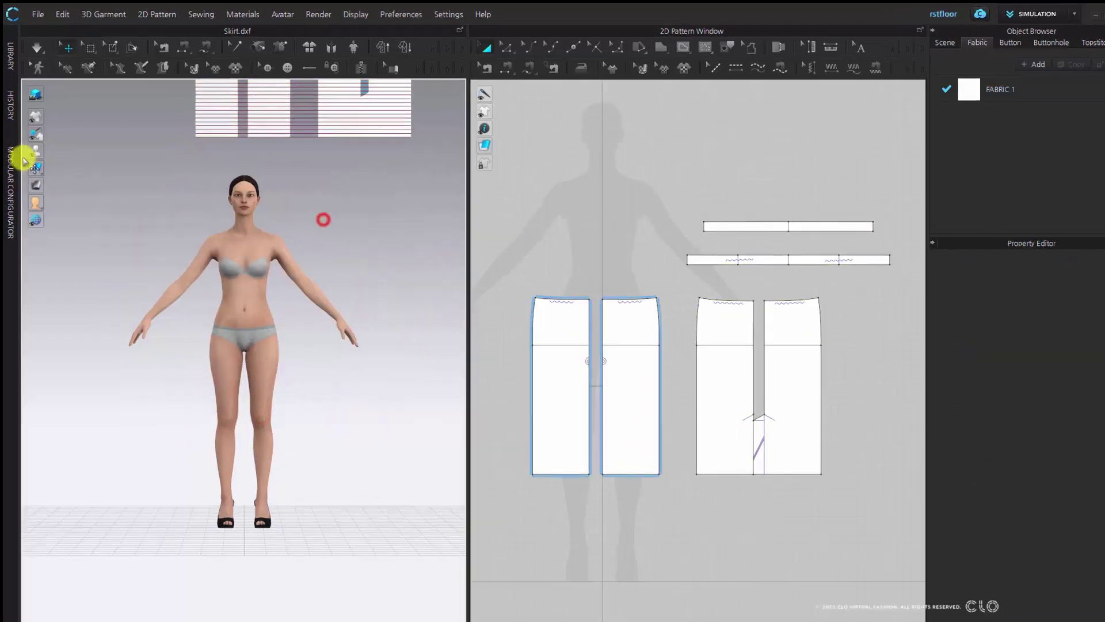
pyautogui.click(35, 151)
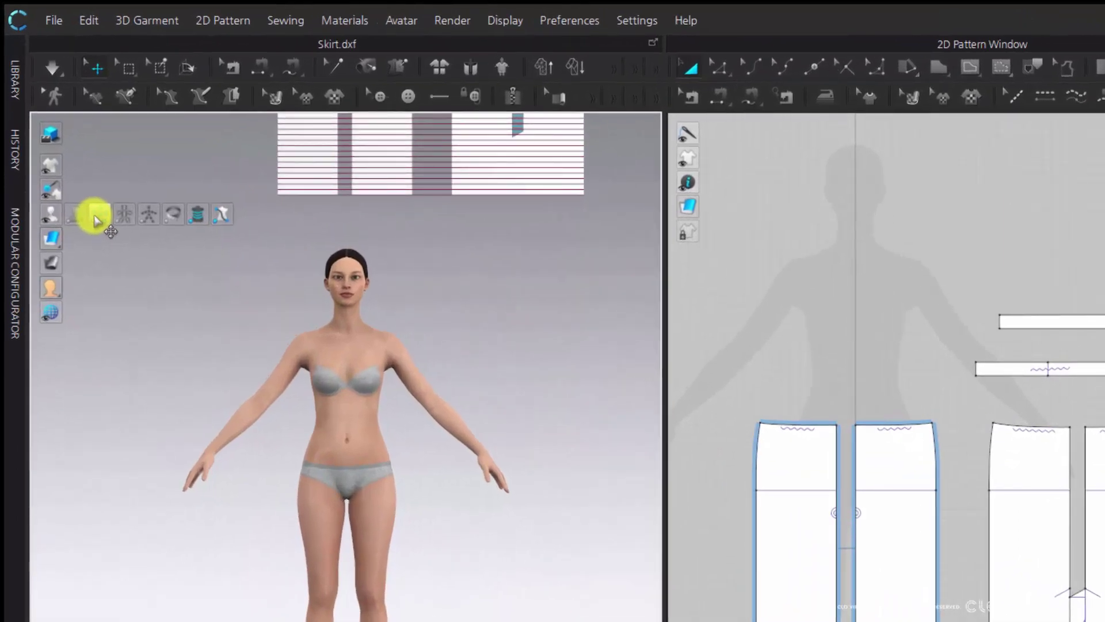
pyautogui.click(95, 217)
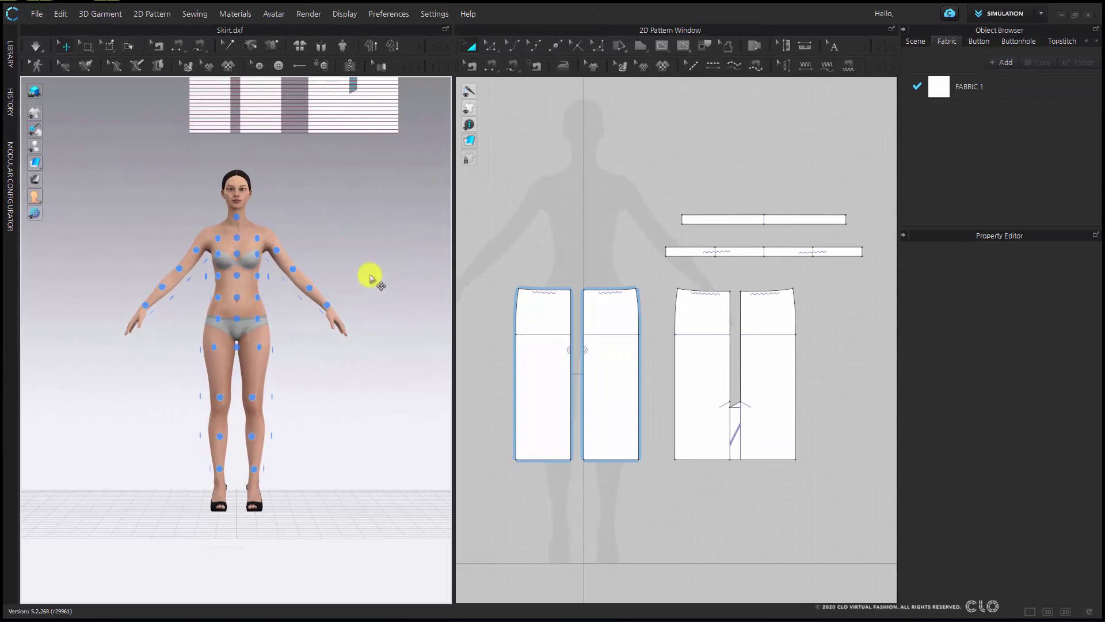
# - Place the left front skirt panel and its mirrored partner on the avatar's front upper-thigh arrangement points
pyautogui.scroll(2, 370, 278)
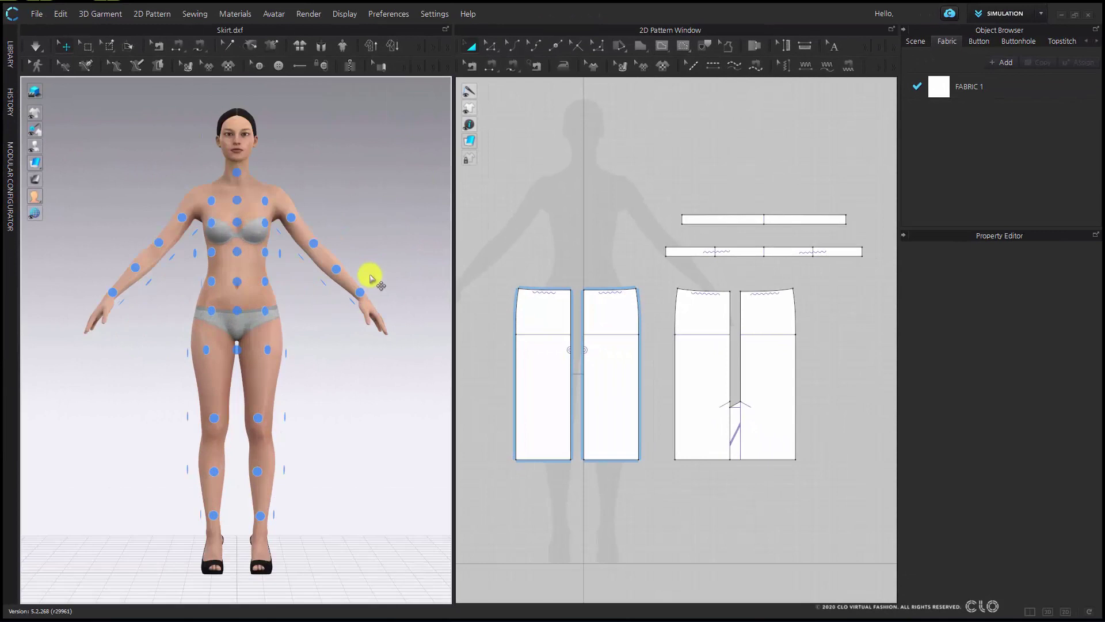
pyautogui.click(544, 344)
pyautogui.moveTo(215, 419)
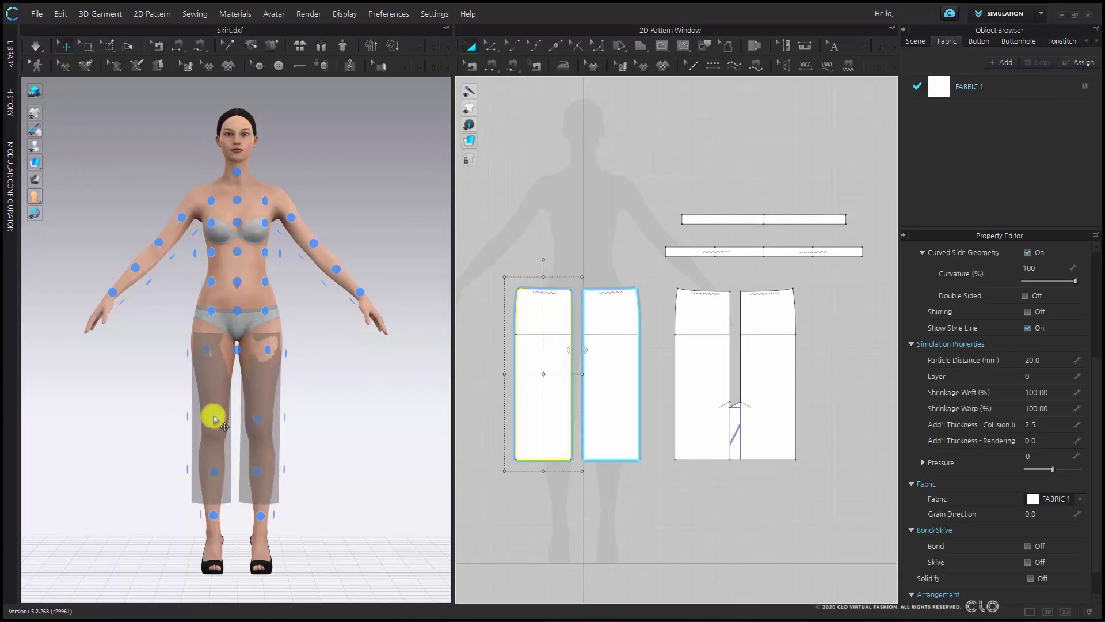
pyautogui.click(209, 349)
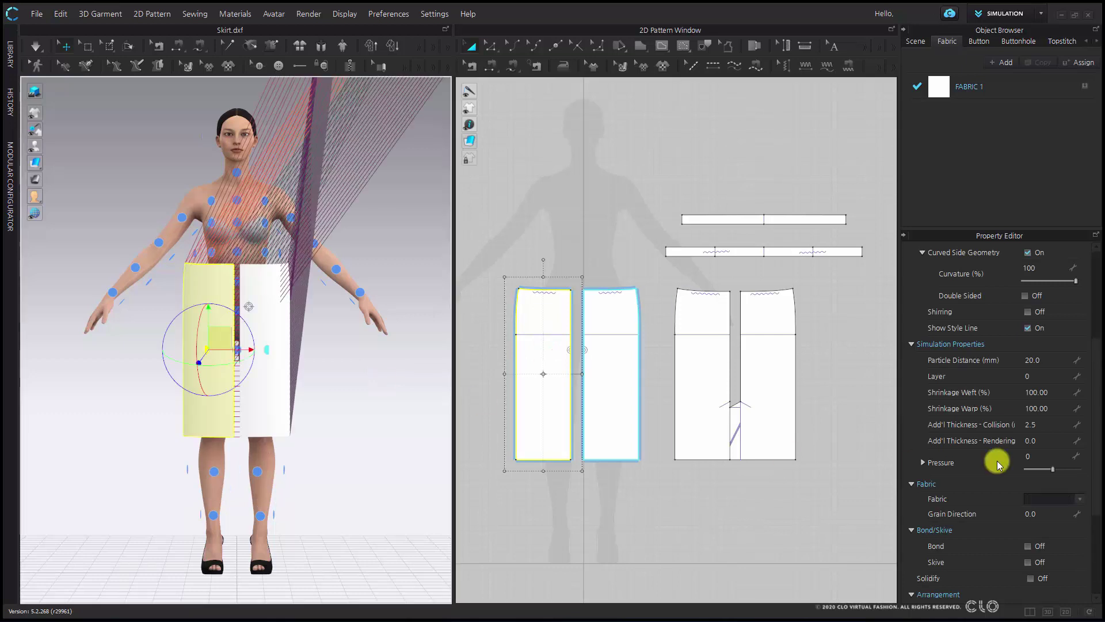
# - Set the front panels' arrangement offset to 44 and their Position Y to 60
pyautogui.scroll(-3, 985, 525)
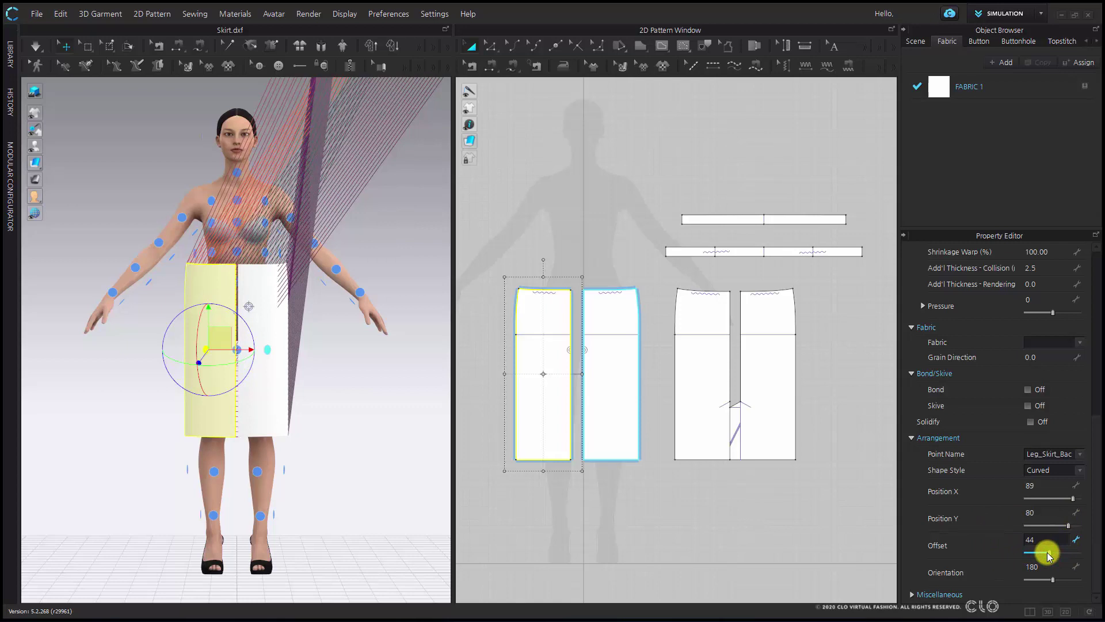
pyautogui.click(1069, 525)
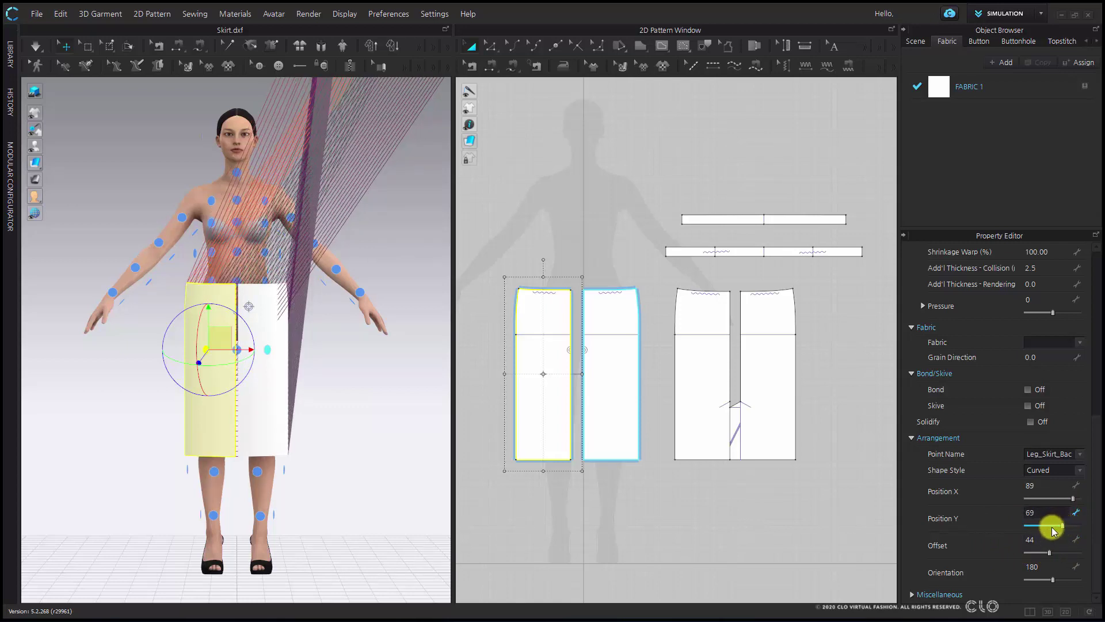
pyautogui.click(708, 507)
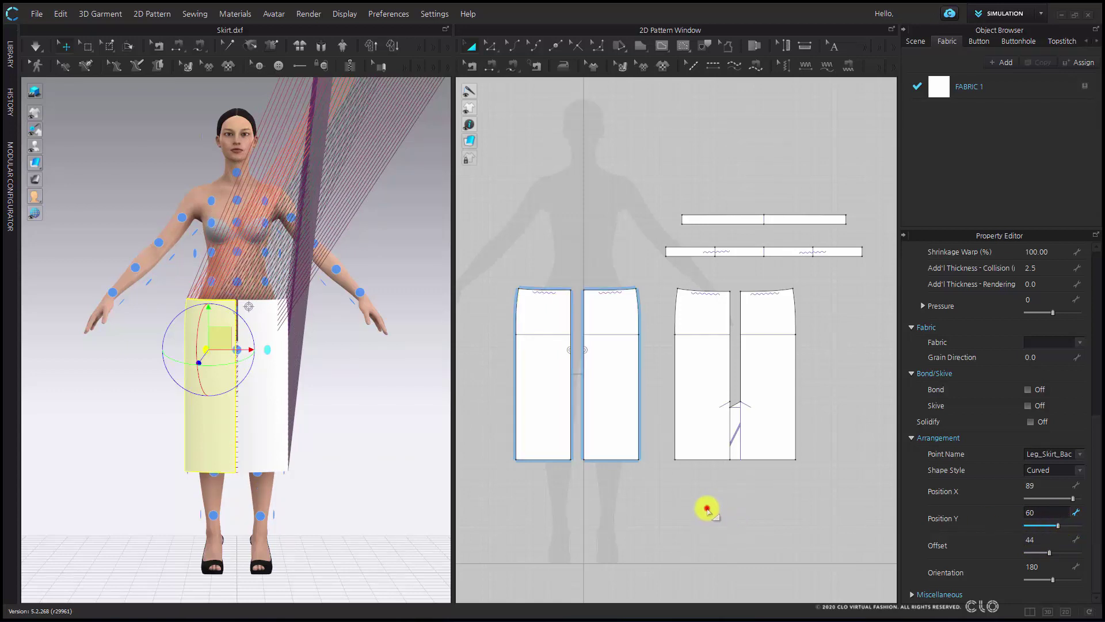
# - From the back view, place the two back skirt panels on the avatar's left and right back upper-thigh arrangement points
pyautogui.press('8')
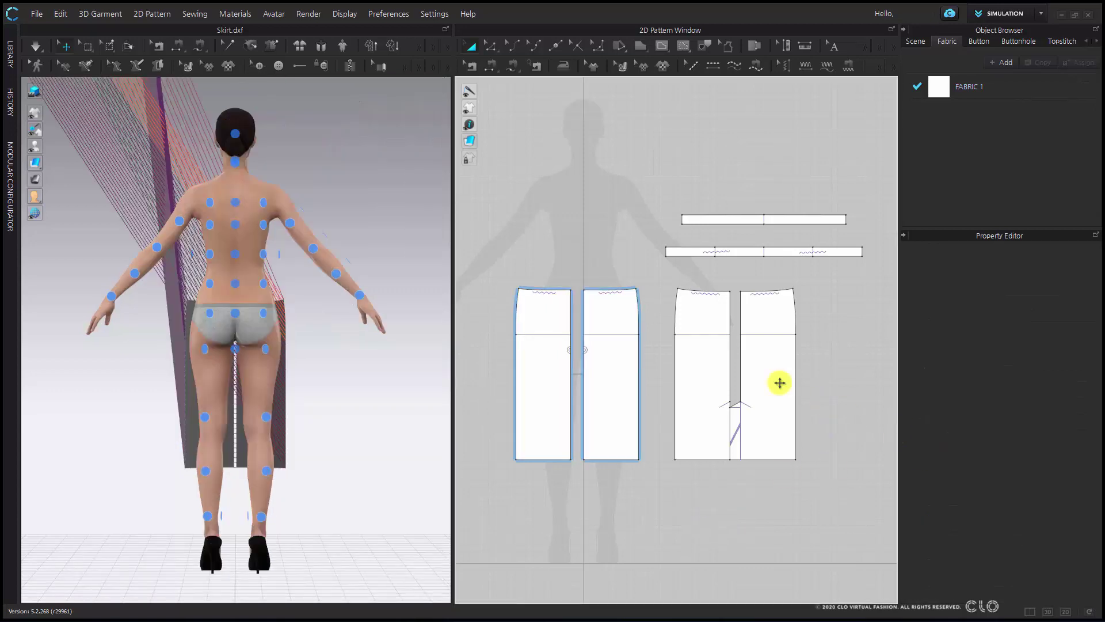
pyautogui.click(711, 323)
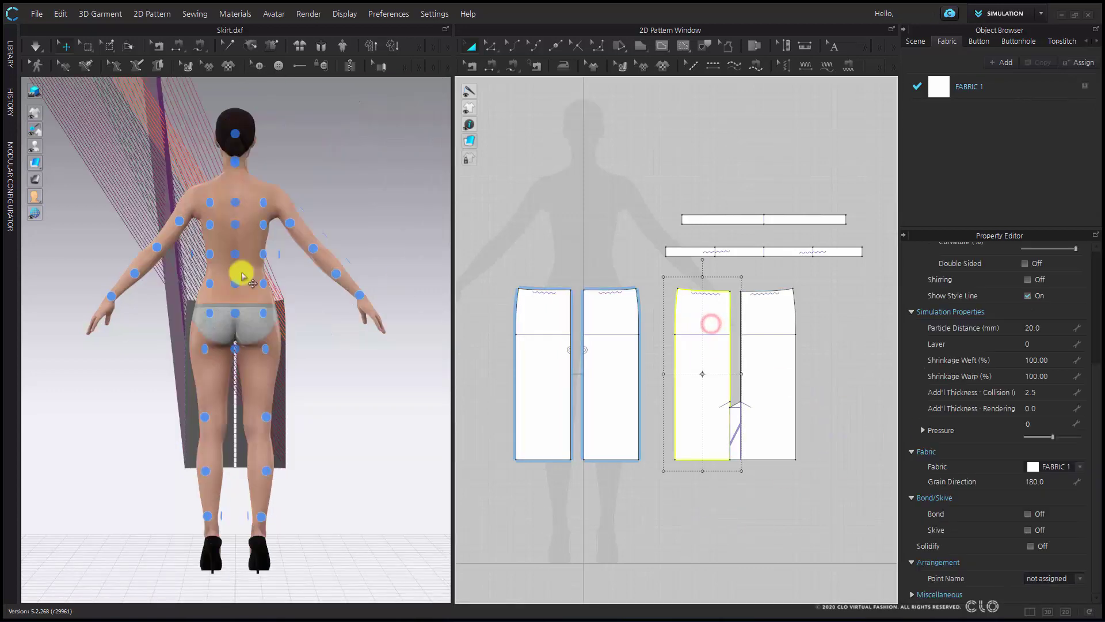
pyautogui.click(203, 353)
pyautogui.click(778, 385)
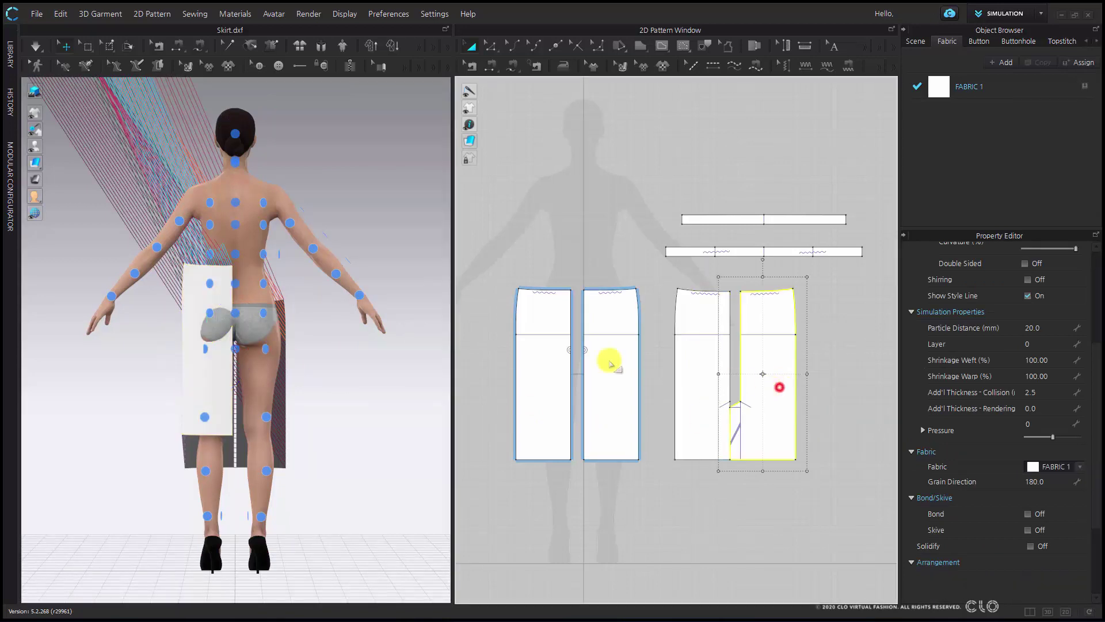
pyautogui.keyDown('shift'); pyautogui.click(266, 344); pyautogui.keyUp('shift')
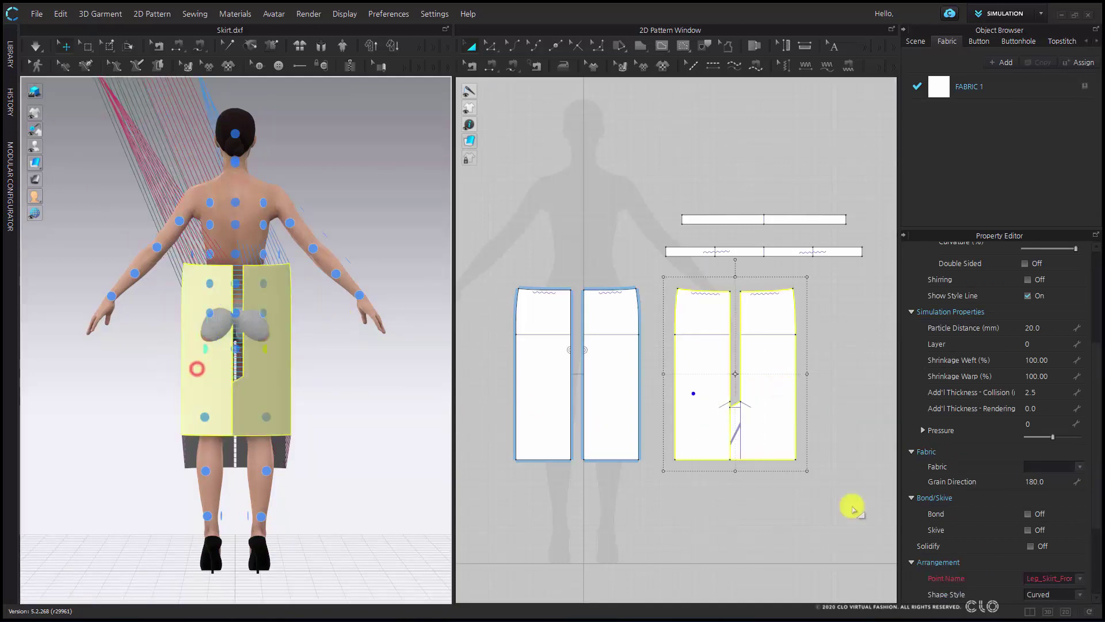
# - Set both back panels' arrangement Position Y to 63 and their offset to 52
pyautogui.scroll(-4, 1053, 518)
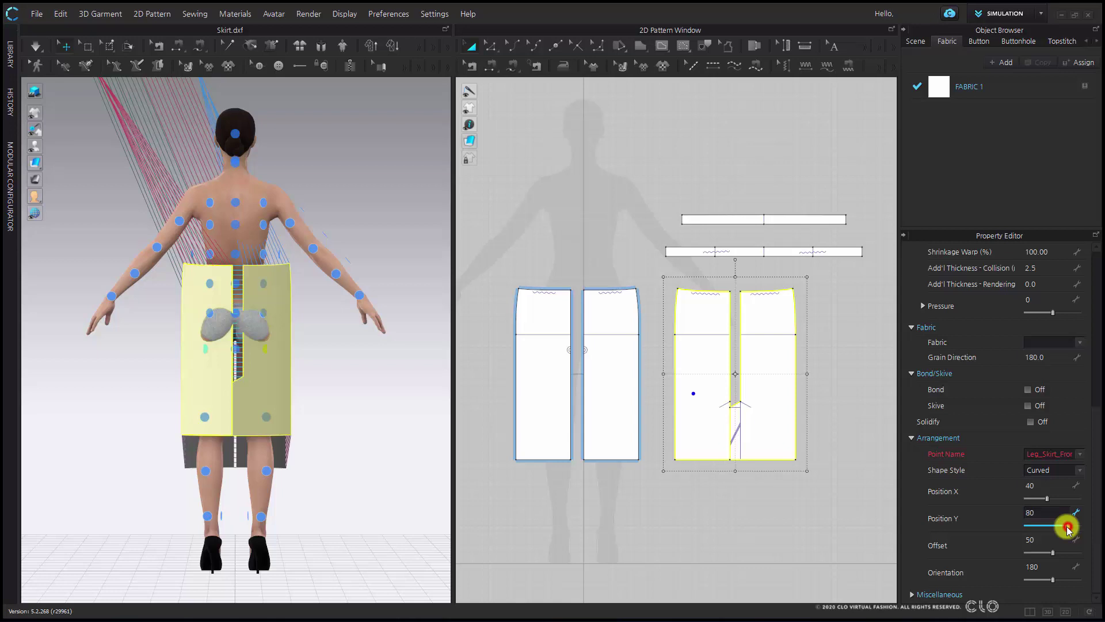
pyautogui.moveTo(1067, 527); pyautogui.dragTo(1049, 553)
pyautogui.moveTo(1046, 496); pyautogui.dragTo(1045, 495)
pyautogui.click(1059, 525)
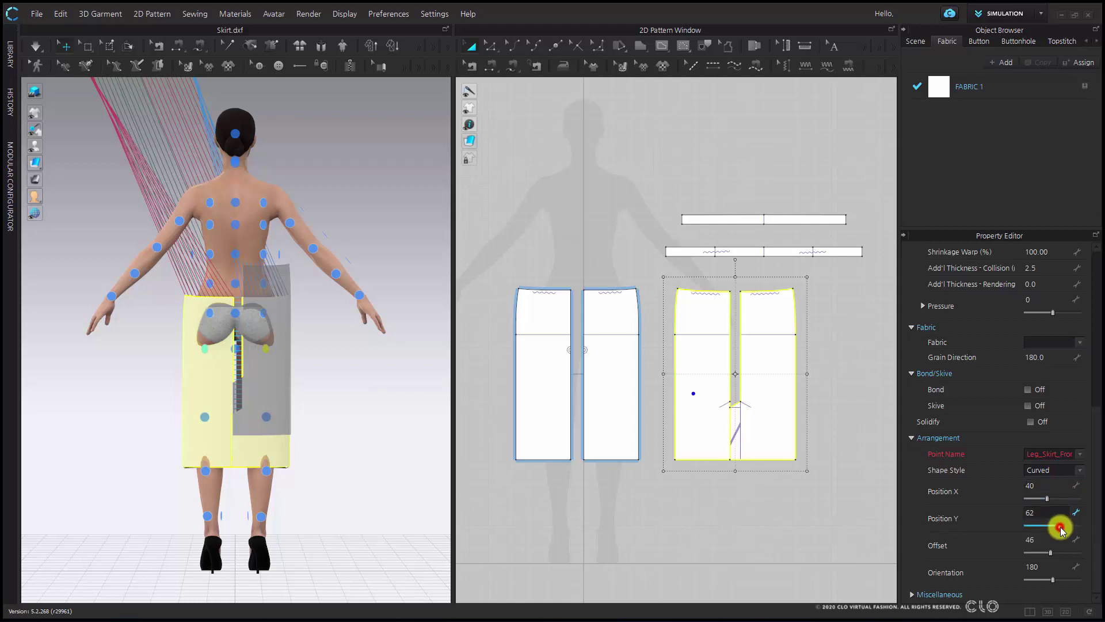
pyautogui.click(1053, 551)
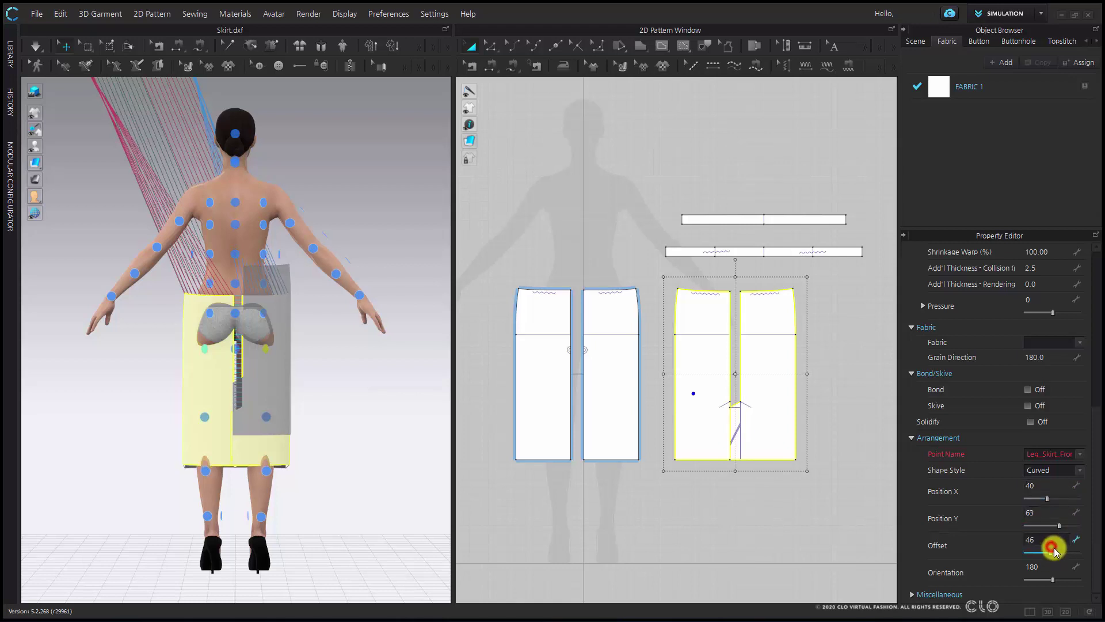
pyautogui.moveTo(1054, 552); pyautogui.dragTo(1057, 553)
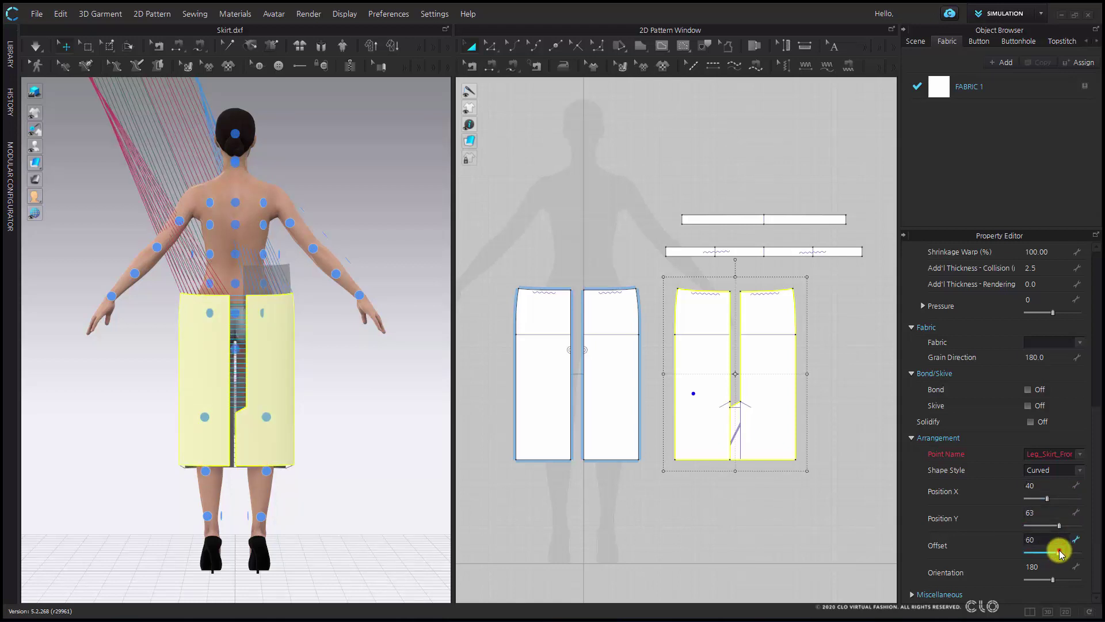
pyautogui.click(365, 356)
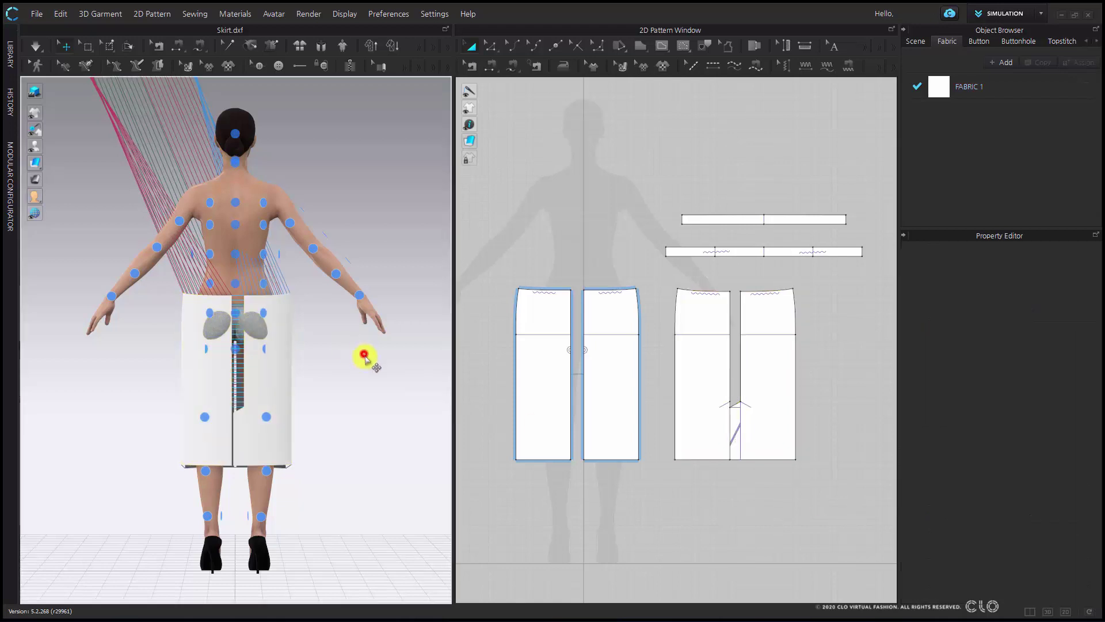
# - Move the vented back panel slightly inward on the avatar, closer to the other back panel
pyautogui.click(286, 427)
pyautogui.moveTo(326, 410); pyautogui.dragTo(280, 409)
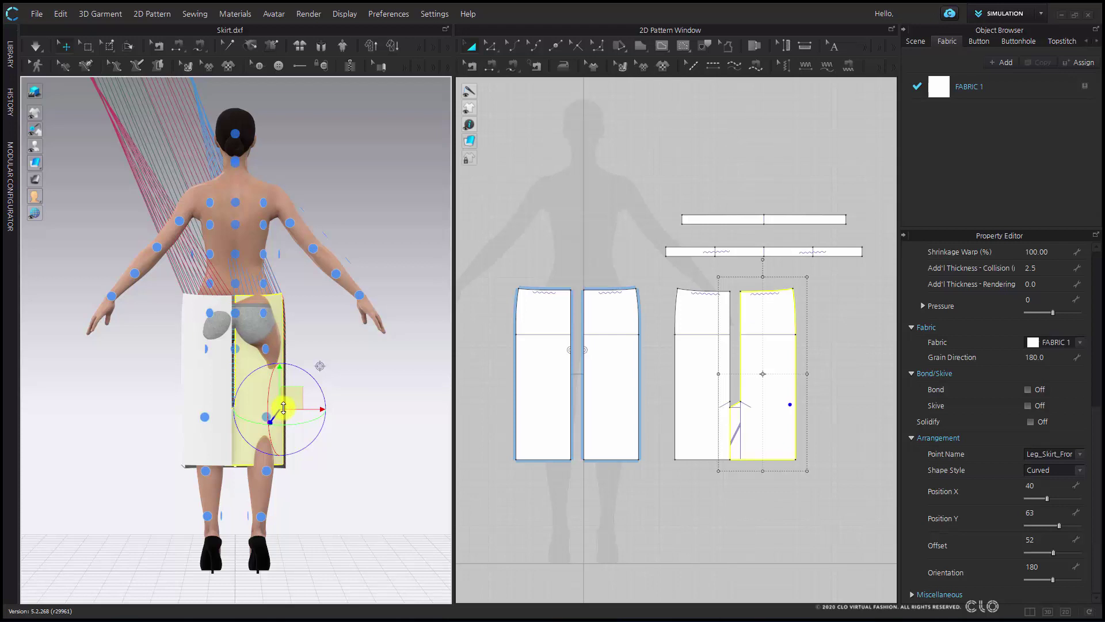
pyautogui.click(374, 403)
# - Place the longer waistband piece on the avatar's center back waist arrangement point and hide the arrangement points
pyautogui.click(782, 252)
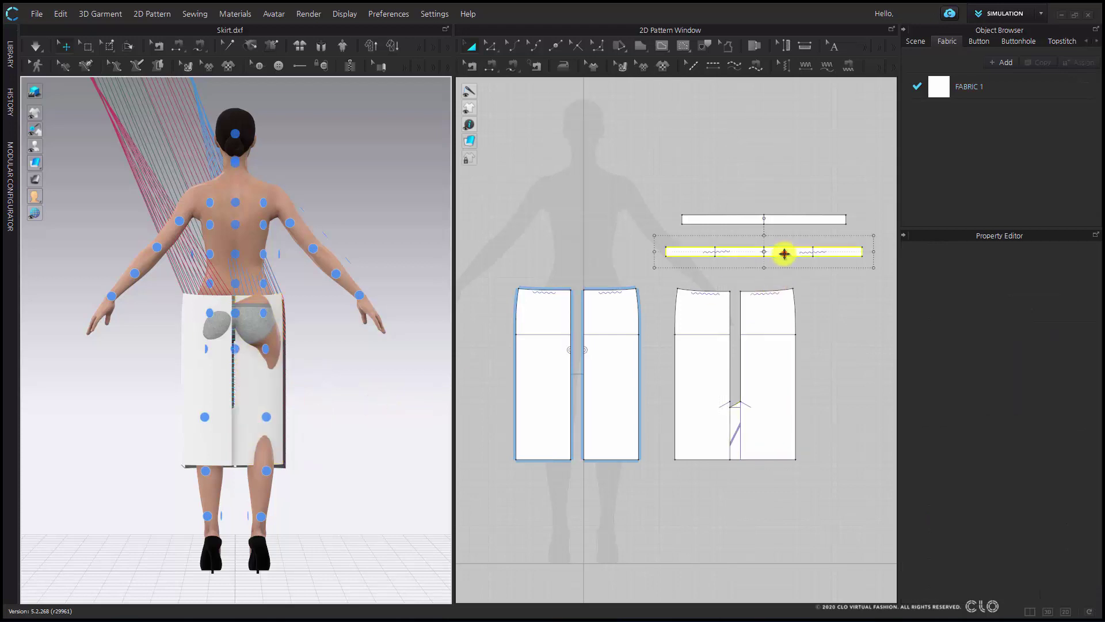
pyautogui.click(230, 284)
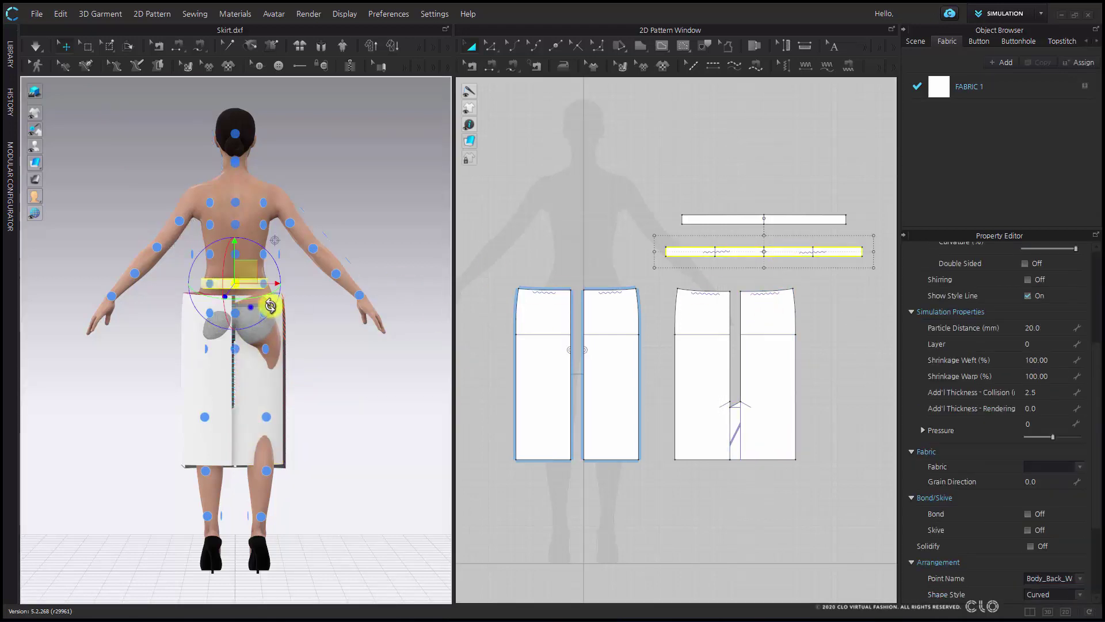
pyautogui.moveTo(270, 305); pyautogui.dragTo(472, 331, button='right')
pyautogui.scroll(5, 288, 297)
pyautogui.moveTo(392, 303); pyautogui.dragTo(143, 260, button='right')
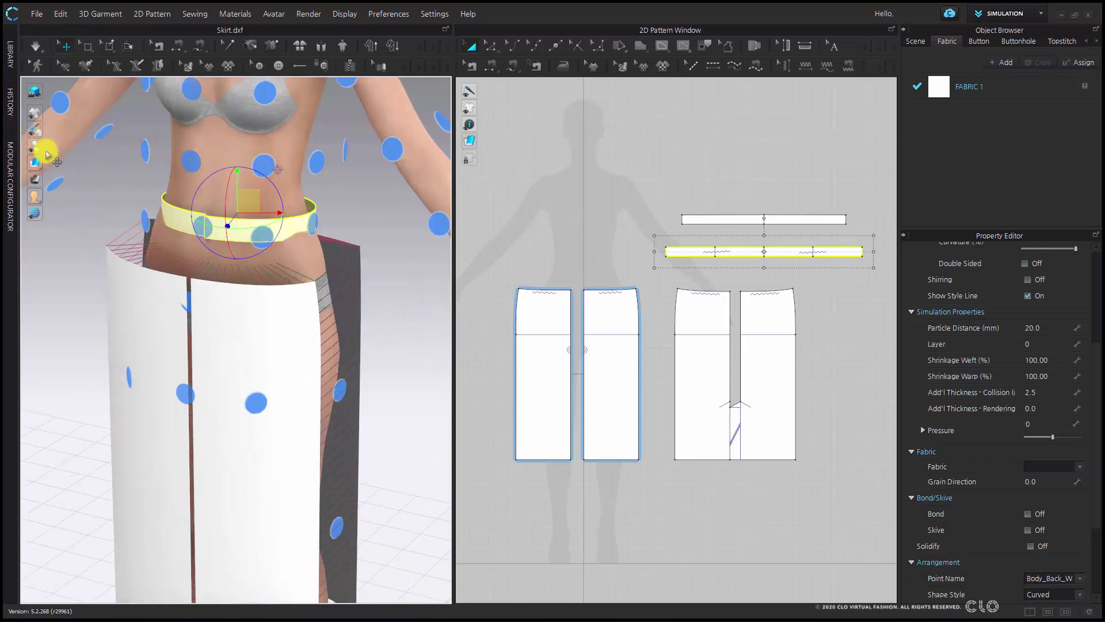
pyautogui.click(68, 146)
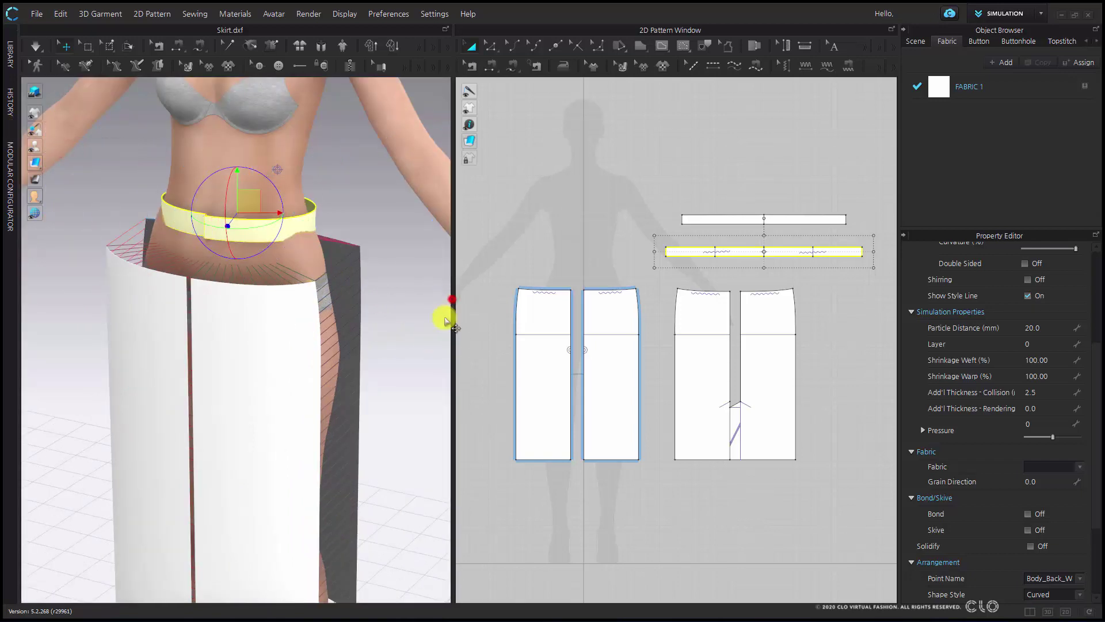
# - Set the longer waistband's arrangement Position X to 47
pyautogui.moveTo(444, 313); pyautogui.dragTo(204, 394, button='right')
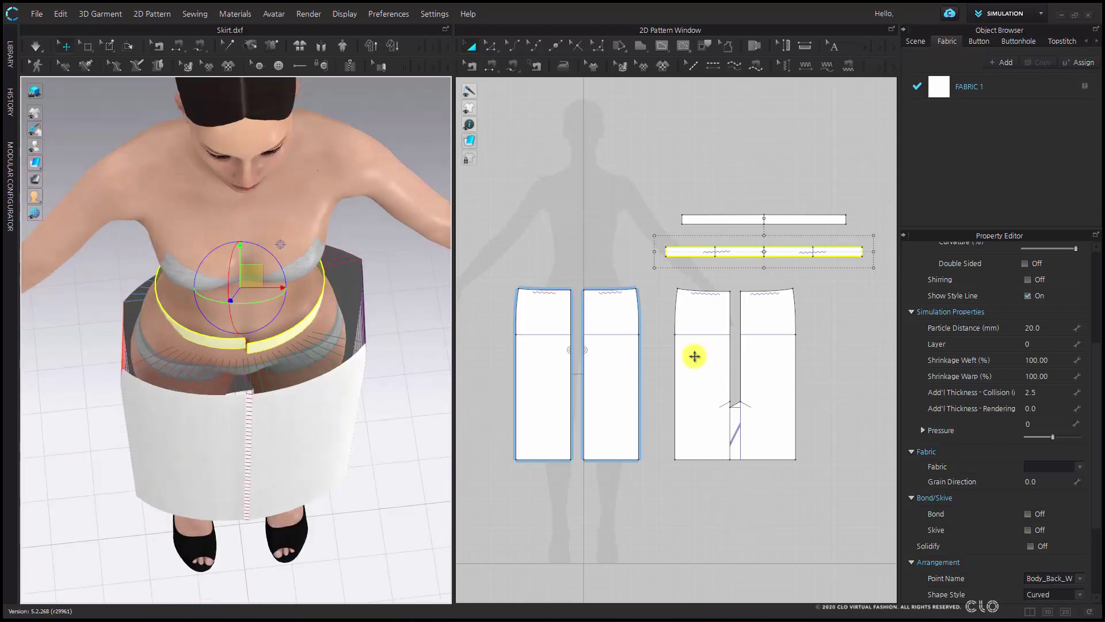
pyautogui.click(566, 222)
pyautogui.click(687, 248)
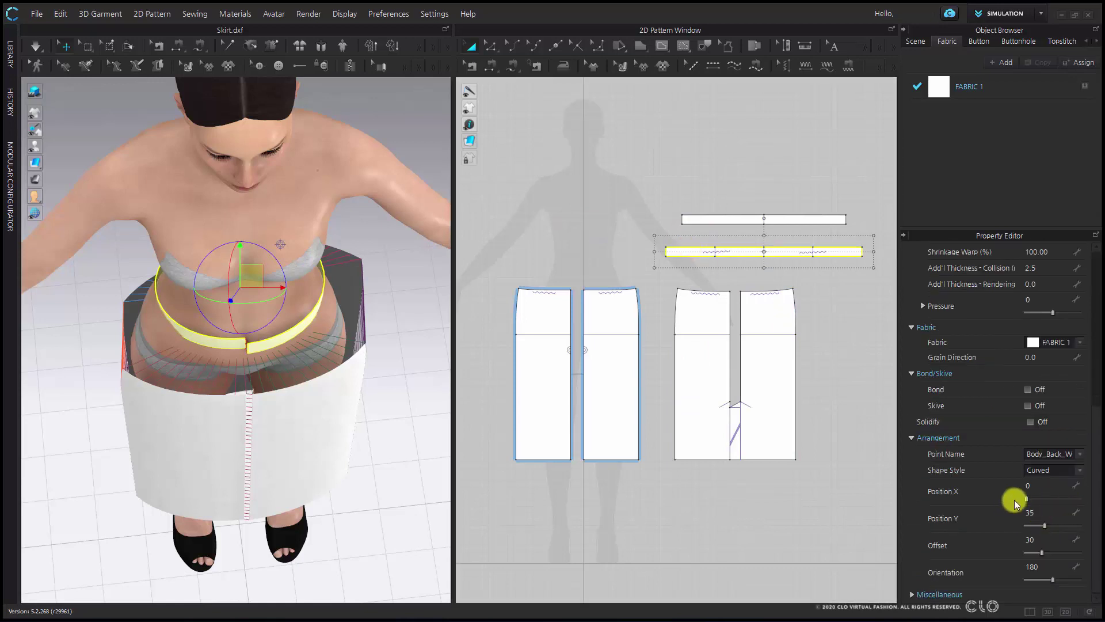
pyautogui.moveTo(1025, 499); pyautogui.dragTo(1053, 502)
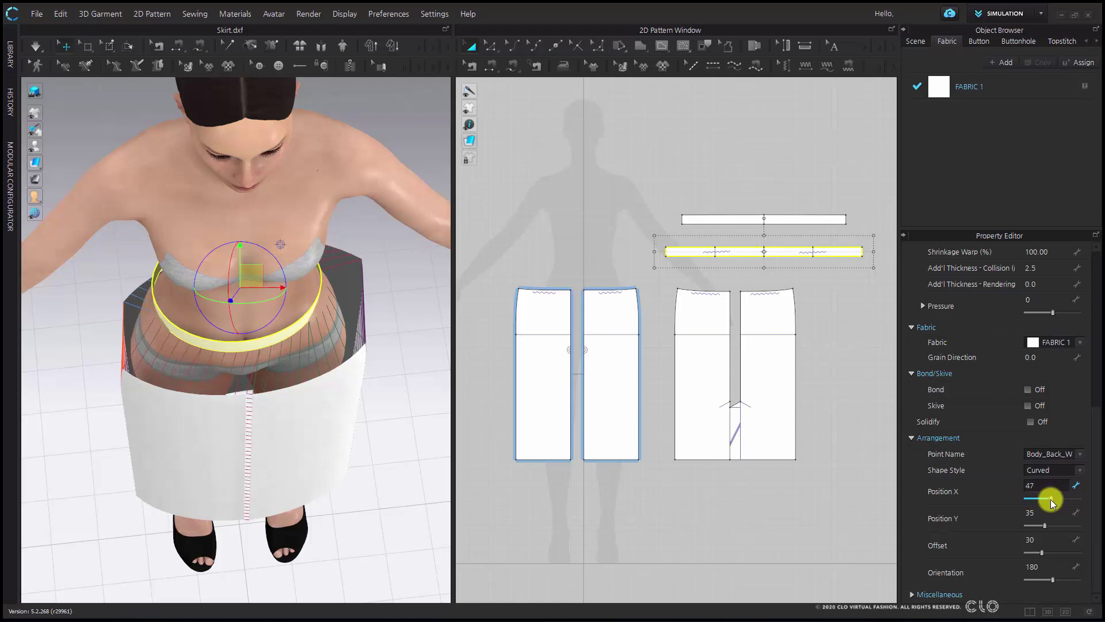
# - Hide the avatar temporarily to examine how the waistband wraps inside the skirt panels, then show the avatar again
pyautogui.click(34, 146)
pyautogui.click(55, 148)
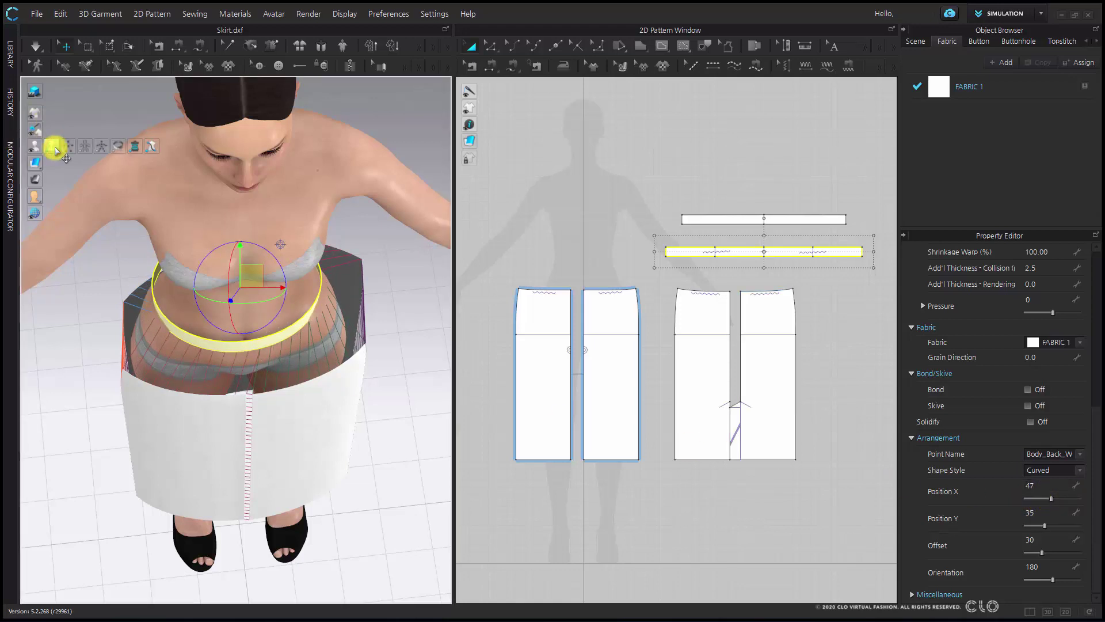
pyautogui.click(55, 148)
pyautogui.click(345, 190)
pyautogui.moveTo(316, 331); pyautogui.dragTo(198, 298, button='right')
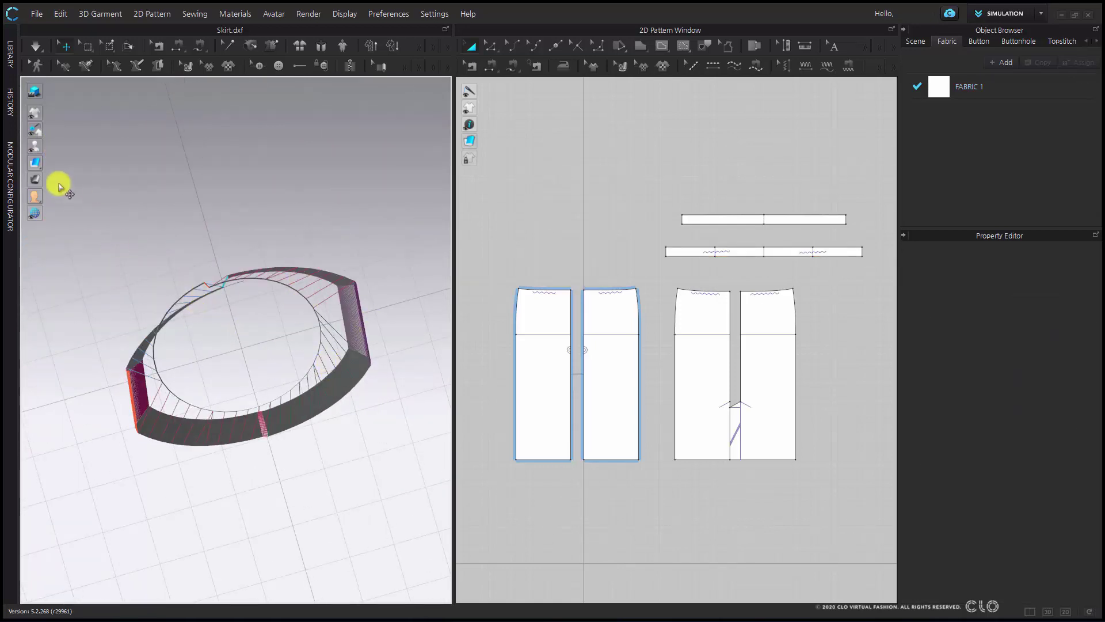
pyautogui.moveTo(33, 151)
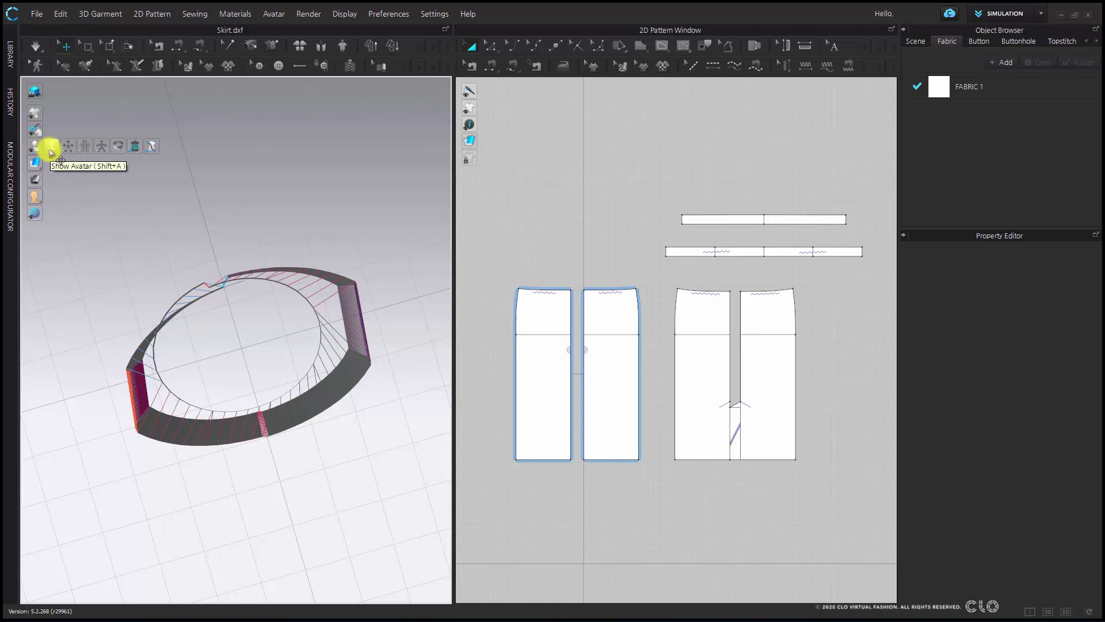
pyautogui.click(50, 150)
pyautogui.click(308, 206)
pyautogui.moveTo(335, 376); pyautogui.dragTo(301, 281, button='right')
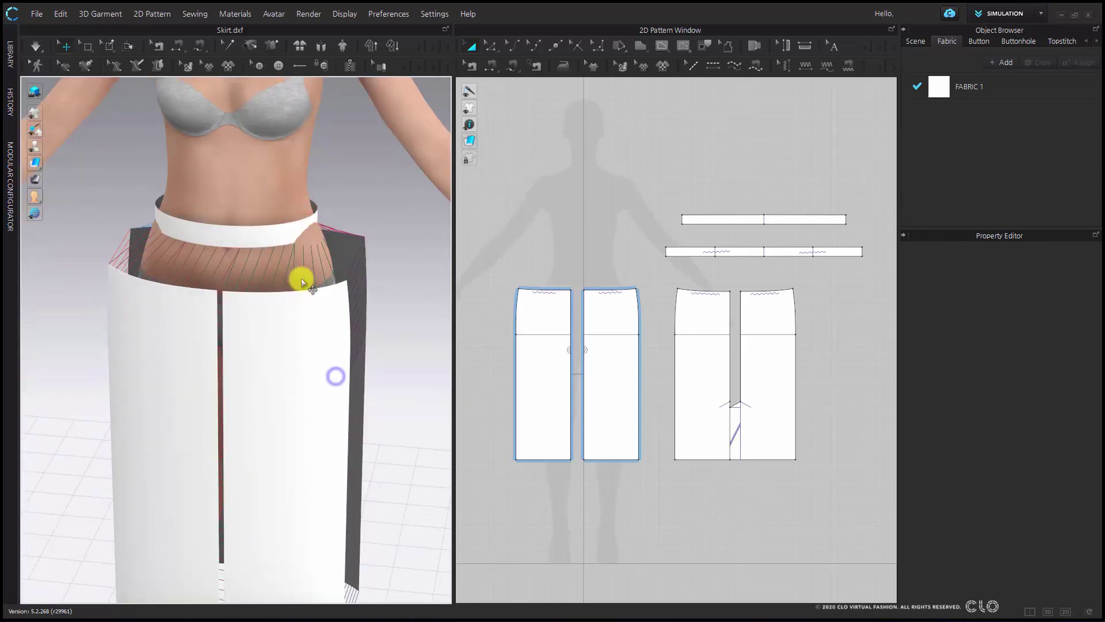
# - Free-sew the left short end of the shorter waistband piece to the left short end of the longer waistband
pyautogui.press('2')
pyautogui.click(798, 199)
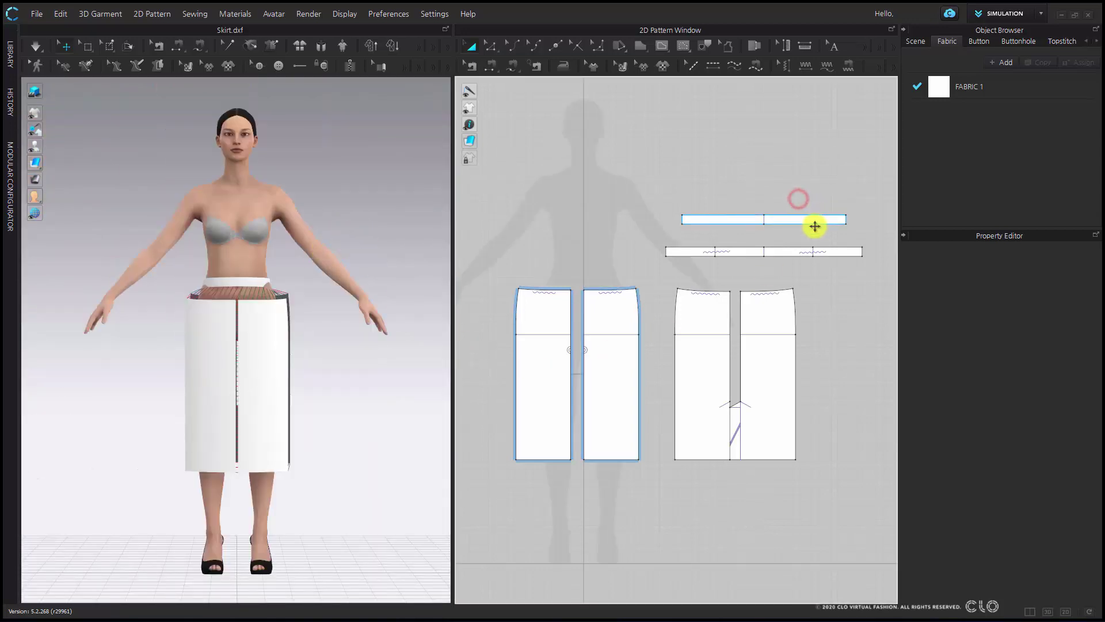
pyautogui.click(815, 225)
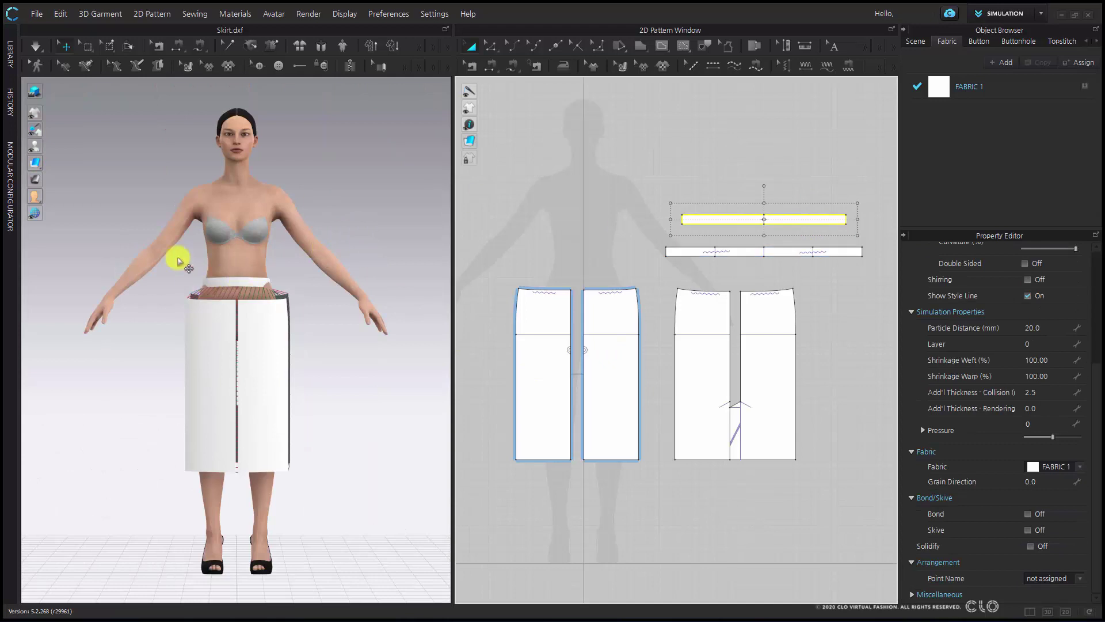
pyautogui.click(759, 153)
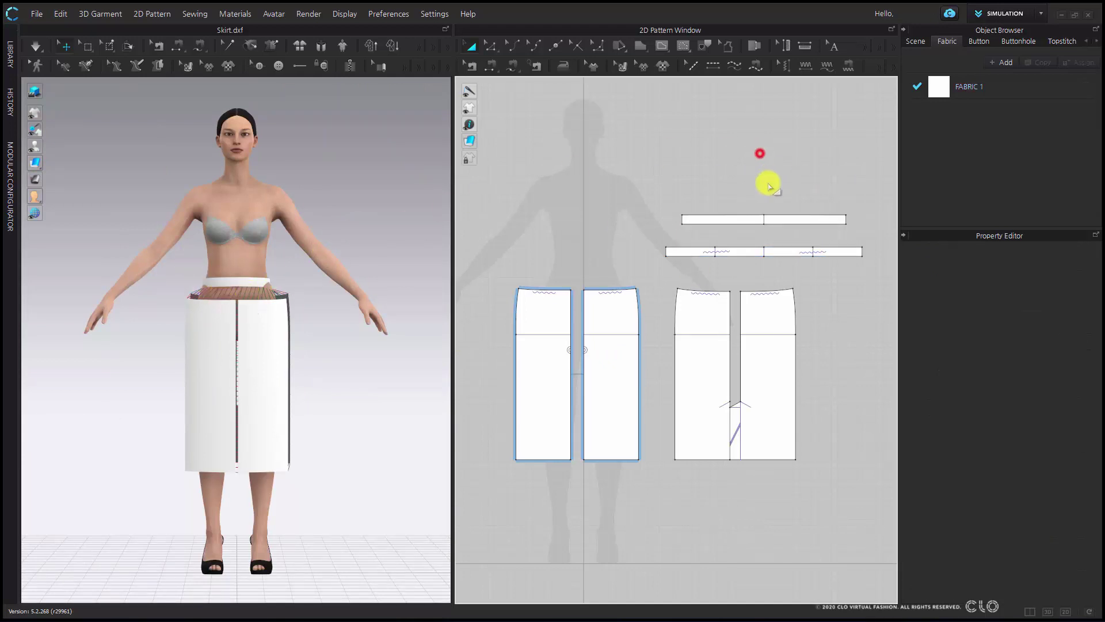
pyautogui.moveTo(768, 180); pyautogui.dragTo(606, 207, button='right')
pyautogui.scroll(3, 523, 181)
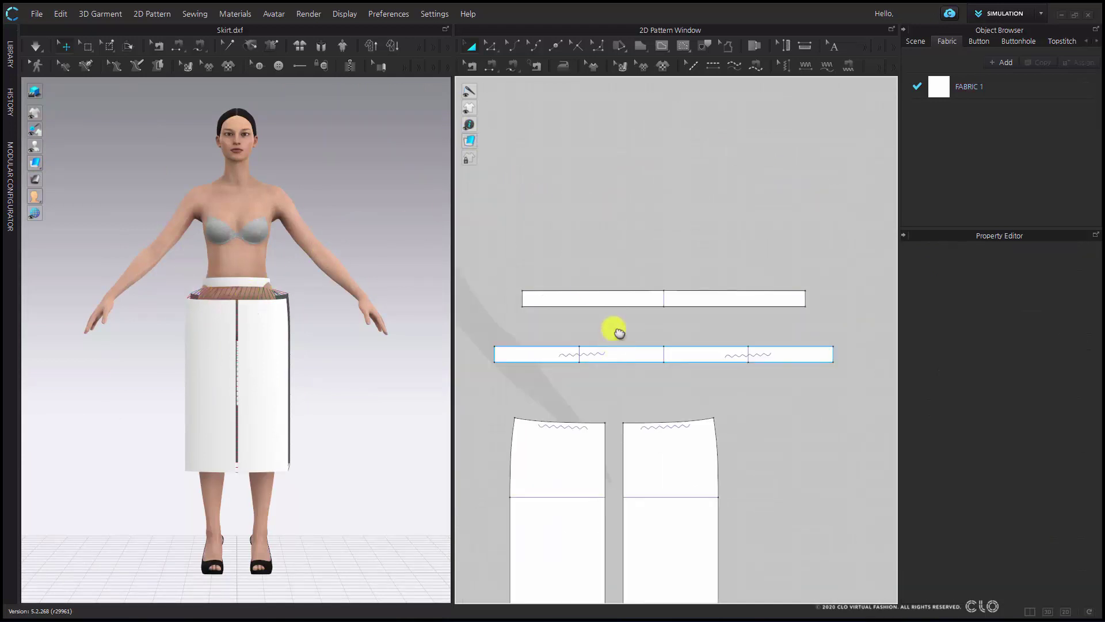
pyautogui.click(513, 65)
pyautogui.click(525, 269)
pyautogui.click(524, 285)
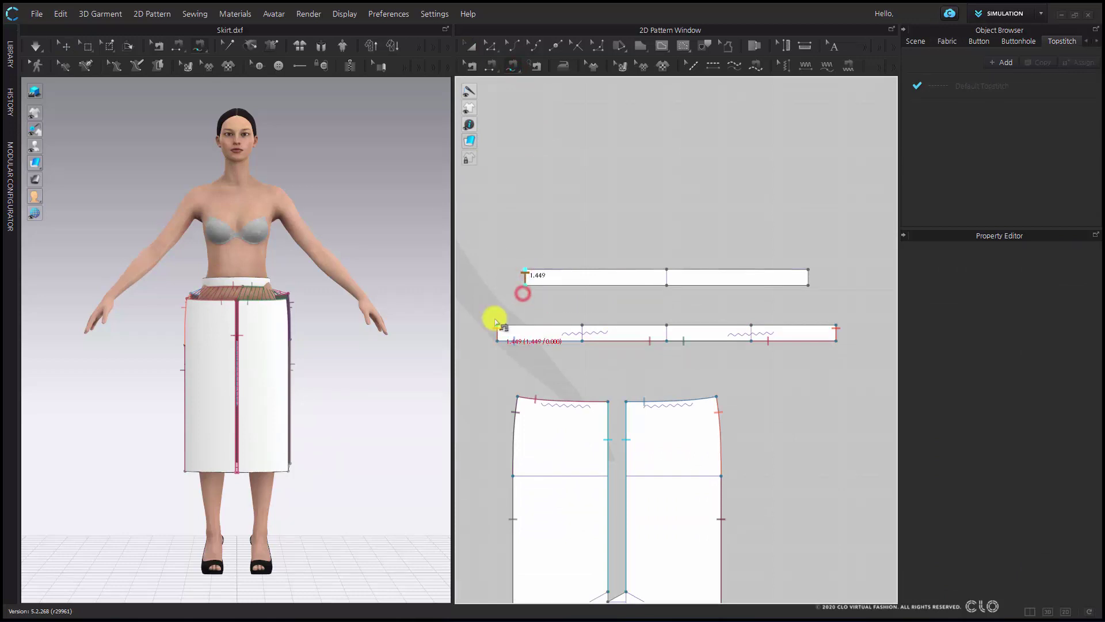
pyautogui.click(496, 325)
pyautogui.click(495, 342)
# - Free-sew the right short end of the shorter waistband piece to the right short end of the longer waistband
pyautogui.click(808, 269)
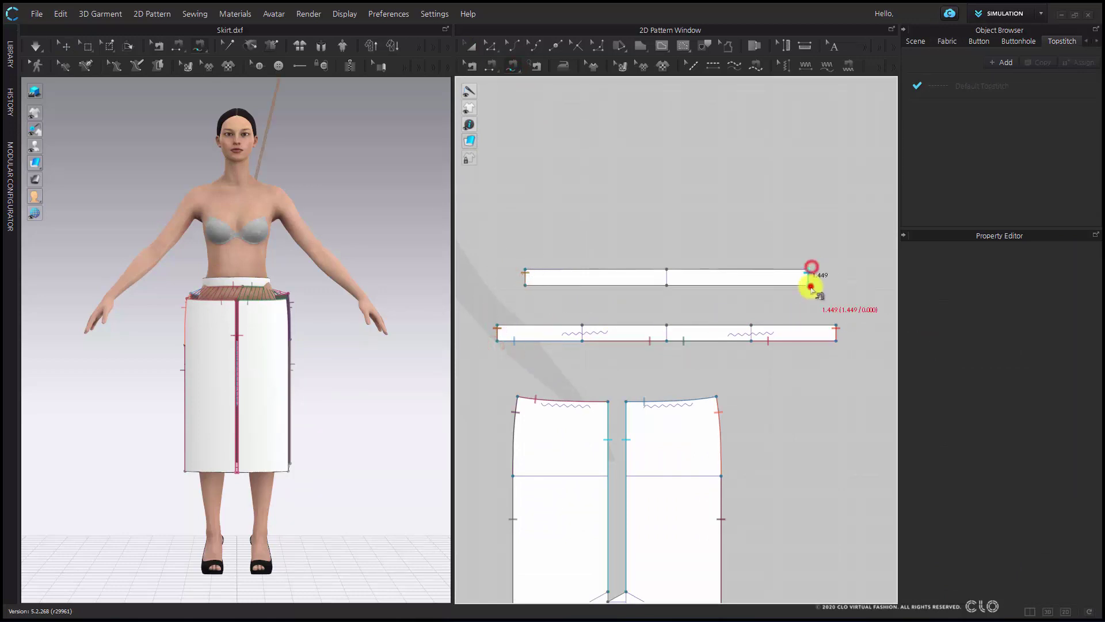
pyautogui.click(808, 285)
pyautogui.click(835, 327)
pyautogui.click(835, 341)
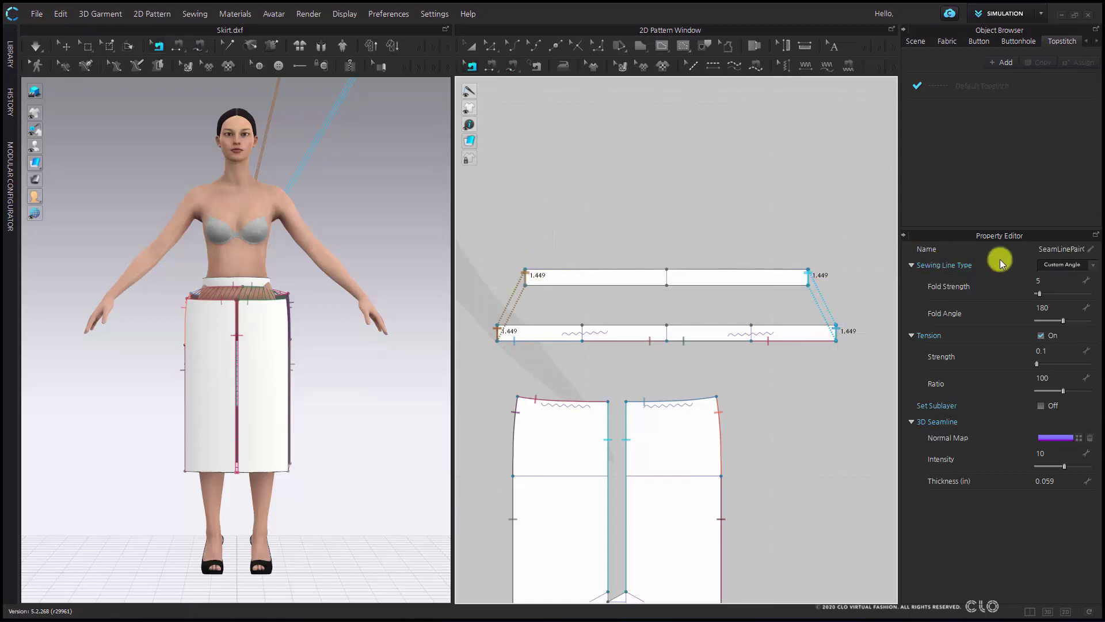
# - Set the sewing line type of both waistband end seams to Turned
pyautogui.click(1062, 265)
pyautogui.click(1057, 254)
pyautogui.click(671, 192)
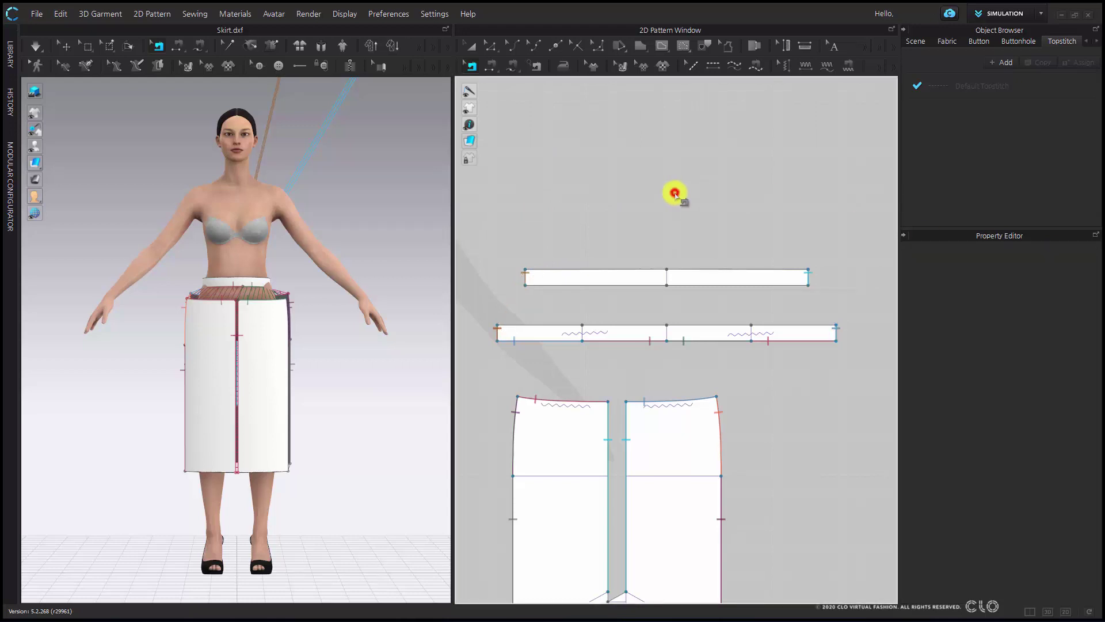
# - Free-sew the full top edges of the two waistband pieces together and set that seam's type to Turned
pyautogui.click(526, 269)
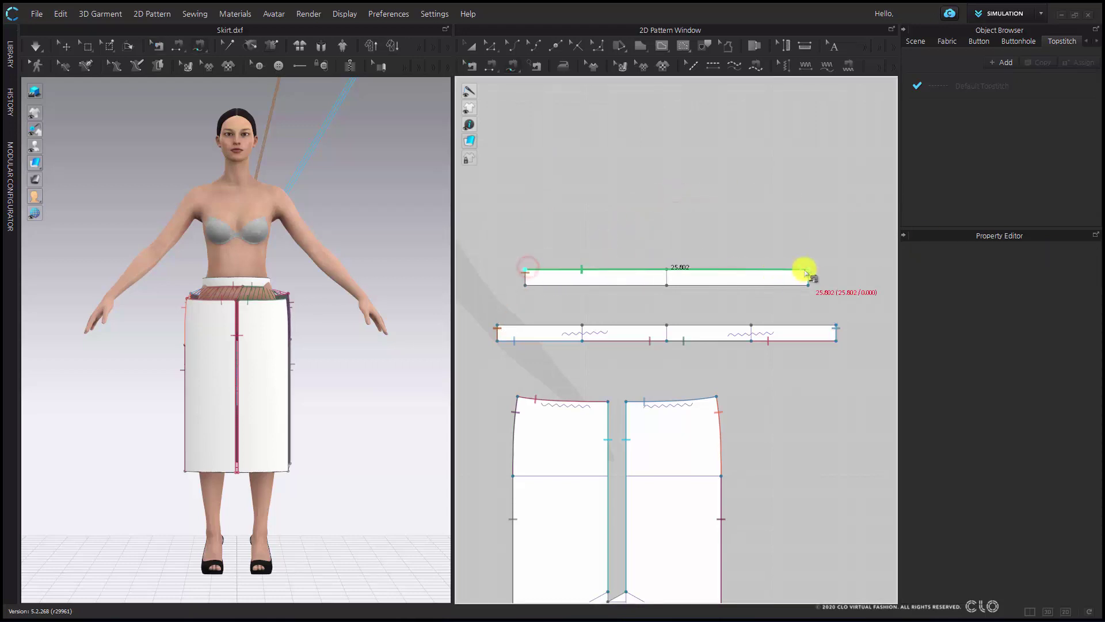
pyautogui.click(808, 269)
pyautogui.click(500, 326)
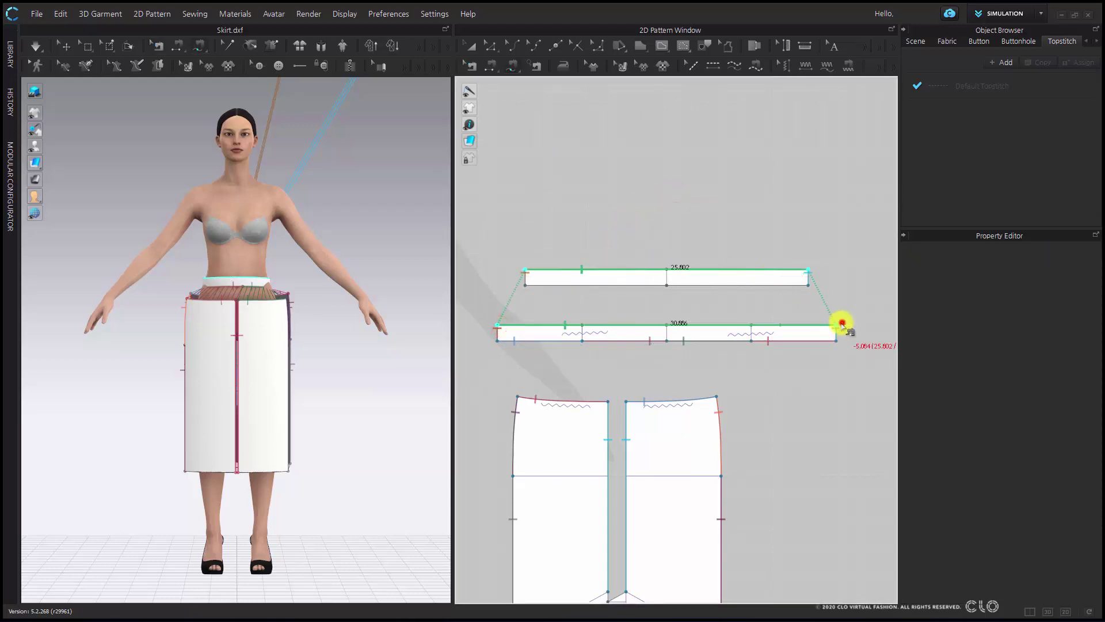
pyautogui.click(837, 325)
pyautogui.click(1062, 264)
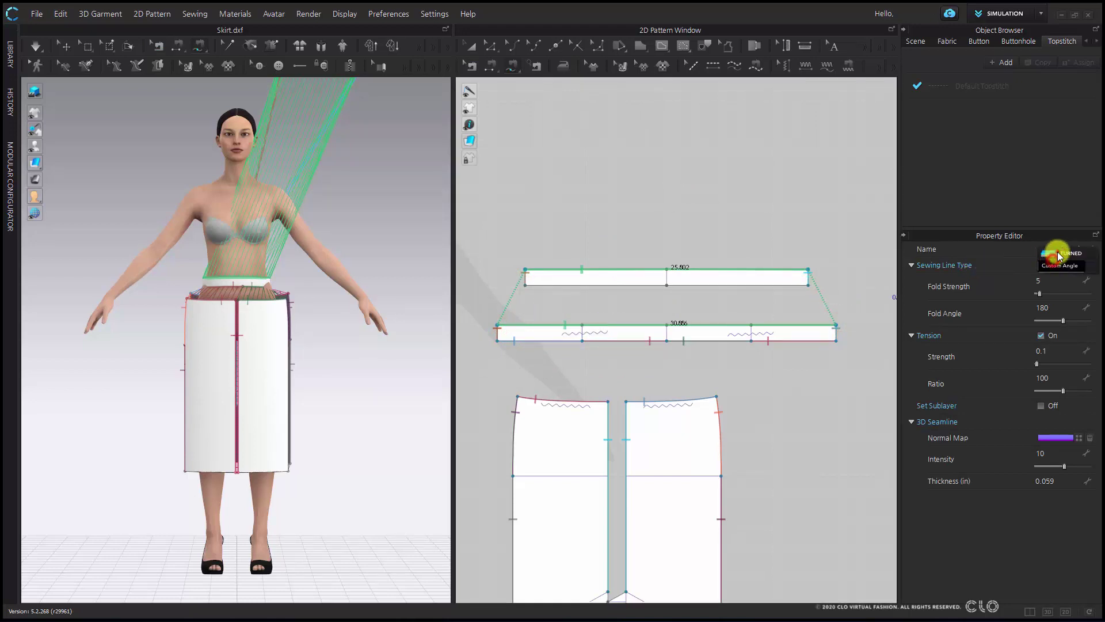
pyautogui.click(1060, 253)
# - Free-sew the full bottom edges of the two waistband pieces together and set that seam's type to Turned
pyautogui.click(526, 284)
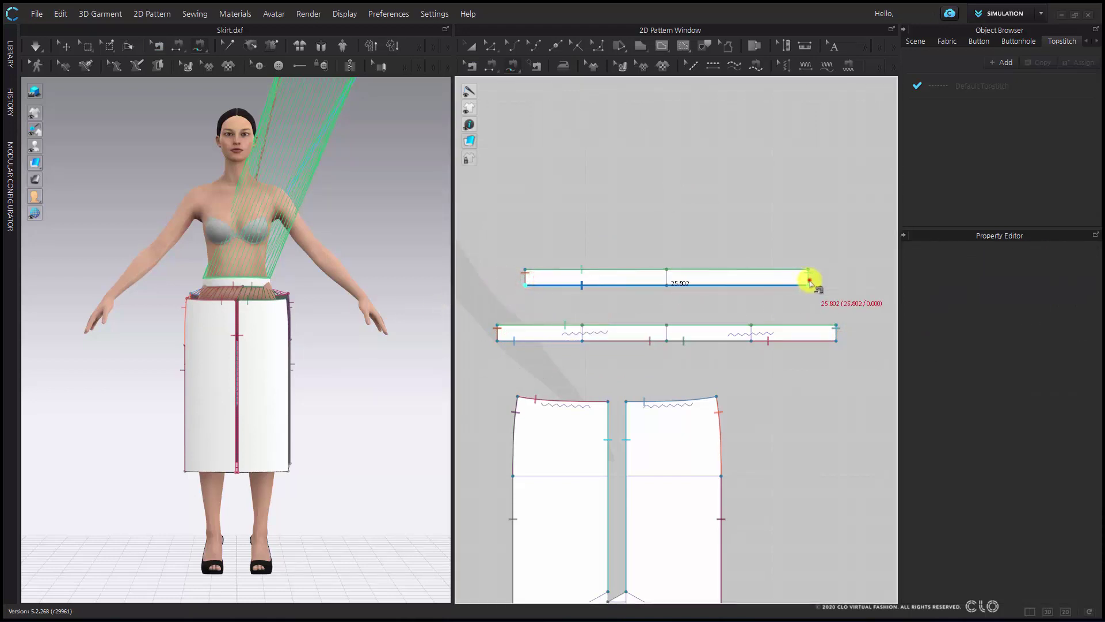
pyautogui.click(808, 284)
pyautogui.click(497, 341)
pyautogui.click(836, 340)
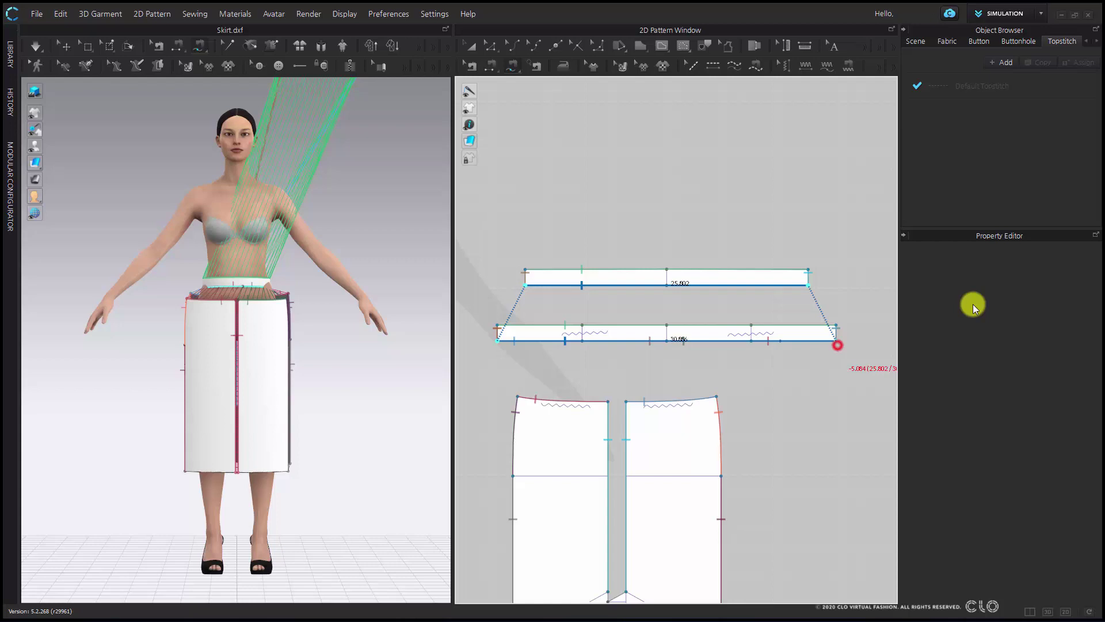
pyautogui.click(1059, 264)
pyautogui.click(1059, 256)
pyautogui.click(689, 208)
# - Superimpose the shorter waistband piece under the longer waistband already arranged on the avatar
pyautogui.press('a')
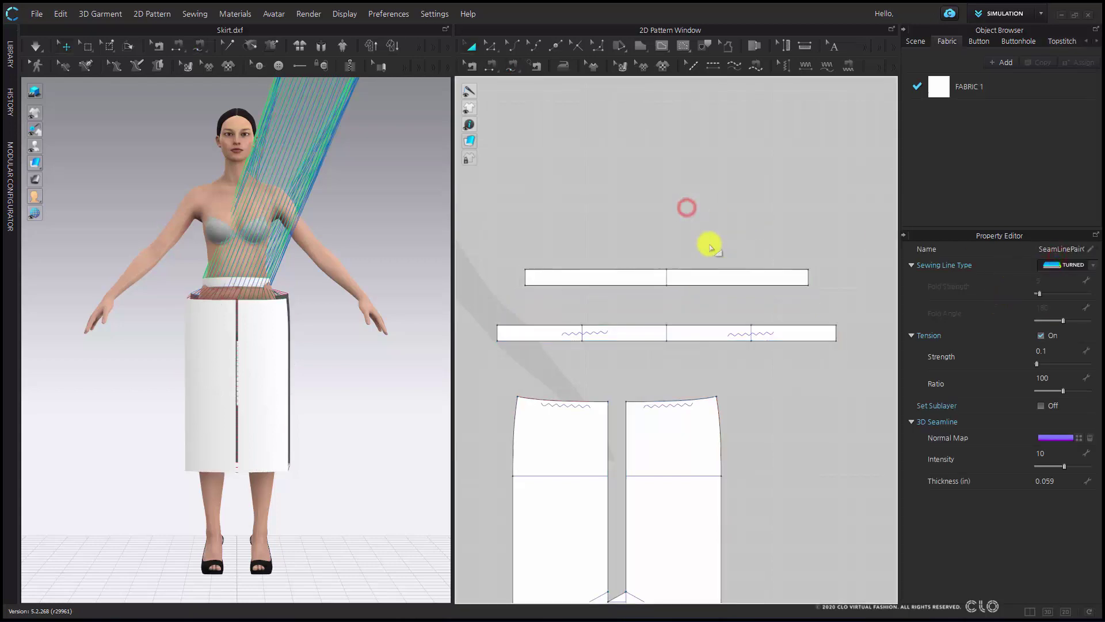
pyautogui.click(699, 277)
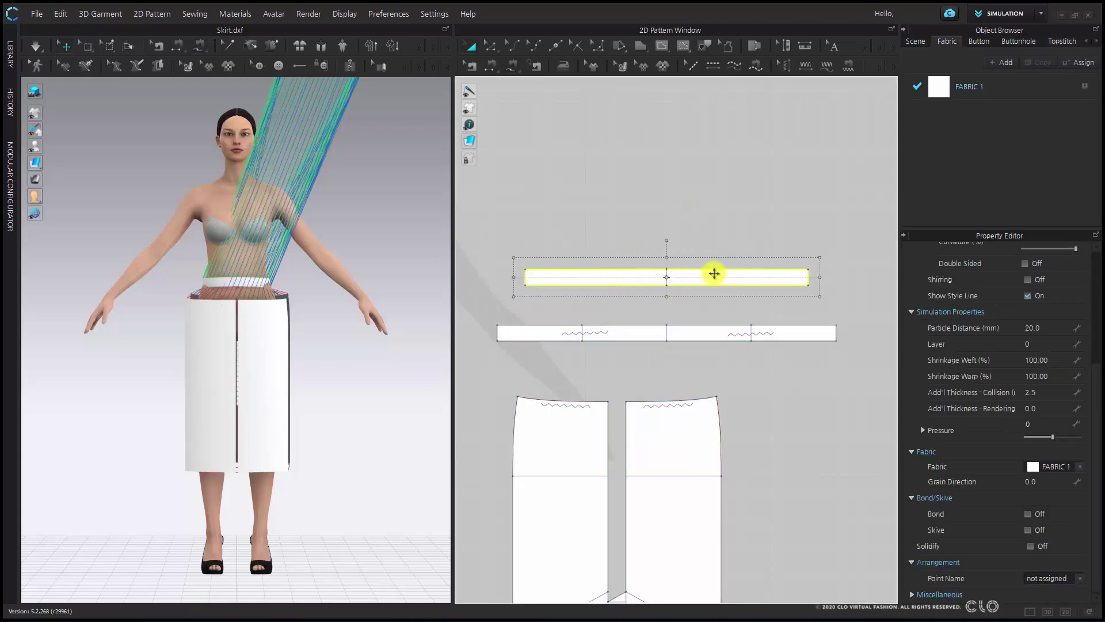
pyautogui.click(728, 338)
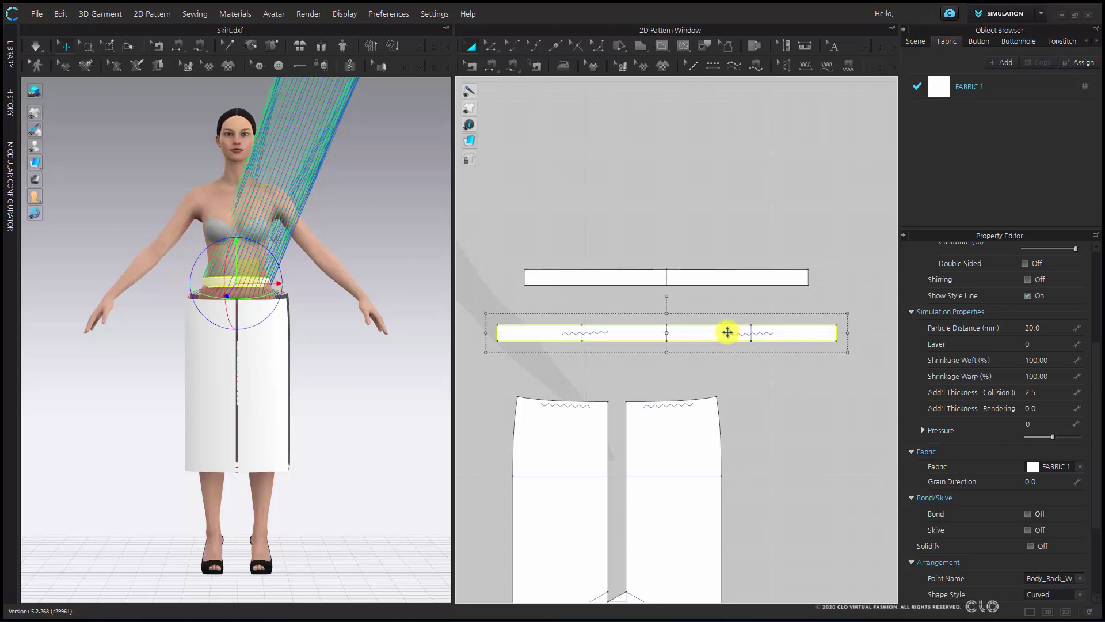
pyautogui.click(662, 254)
pyautogui.click(622, 273)
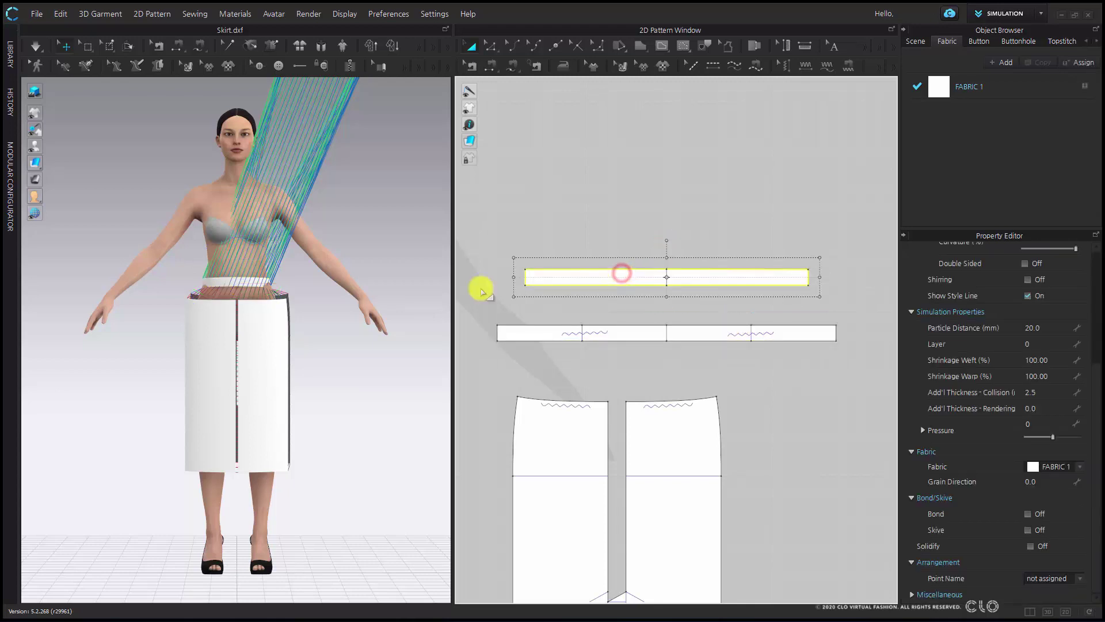
pyautogui.scroll(-4, 235, 237)
pyautogui.moveTo(235, 235); pyautogui.dragTo(212, 400, button='middle')
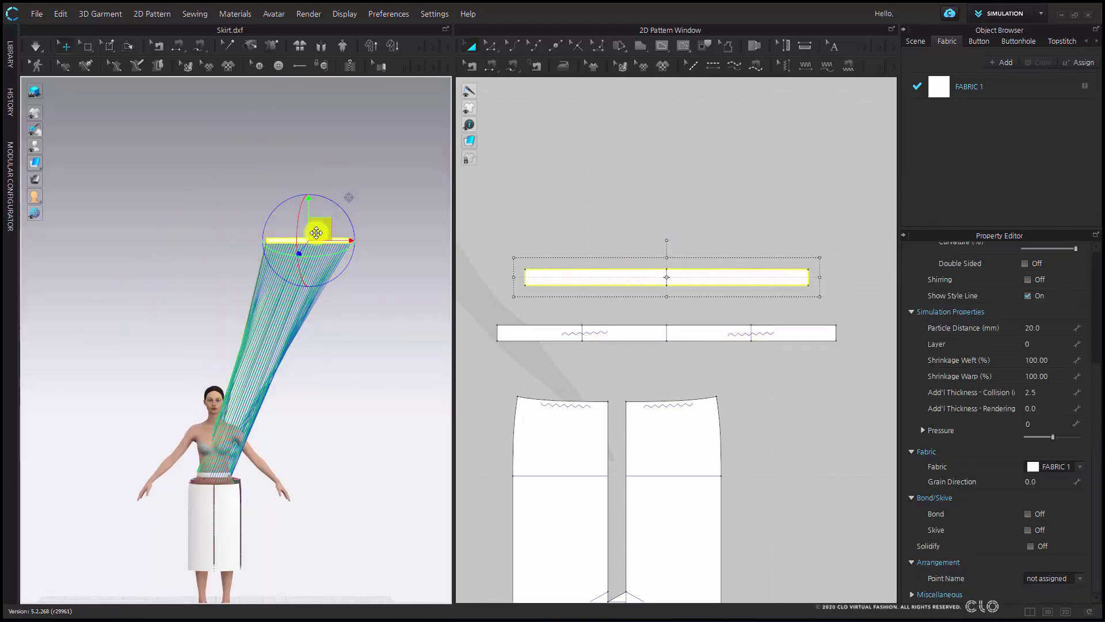
pyautogui.rightClick(315, 232)
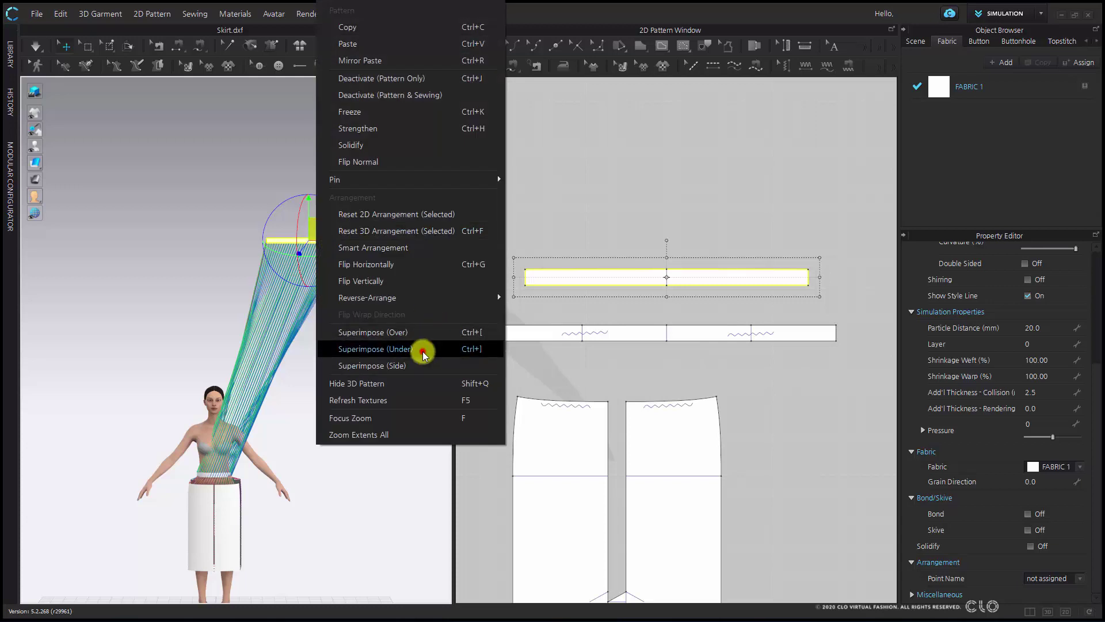
pyautogui.click(422, 351)
pyautogui.click(356, 462)
# - Simulate the garment and pull on the back panel near the vent to settle the skirt on the avatar
pyautogui.scroll(5, 291, 363)
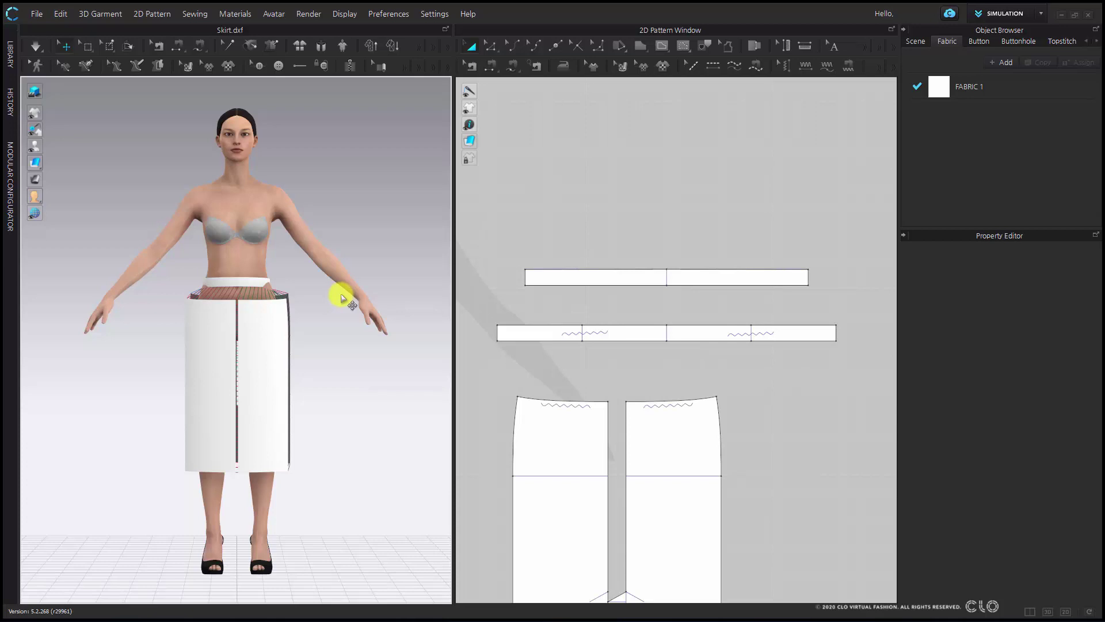
pyautogui.press('space')
pyautogui.moveTo(301, 422); pyautogui.dragTo(126, 408, button='right')
pyautogui.moveTo(262, 383); pyautogui.dragTo(253, 384, button='right')
pyautogui.moveTo(303, 372); pyautogui.dragTo(352, 363)
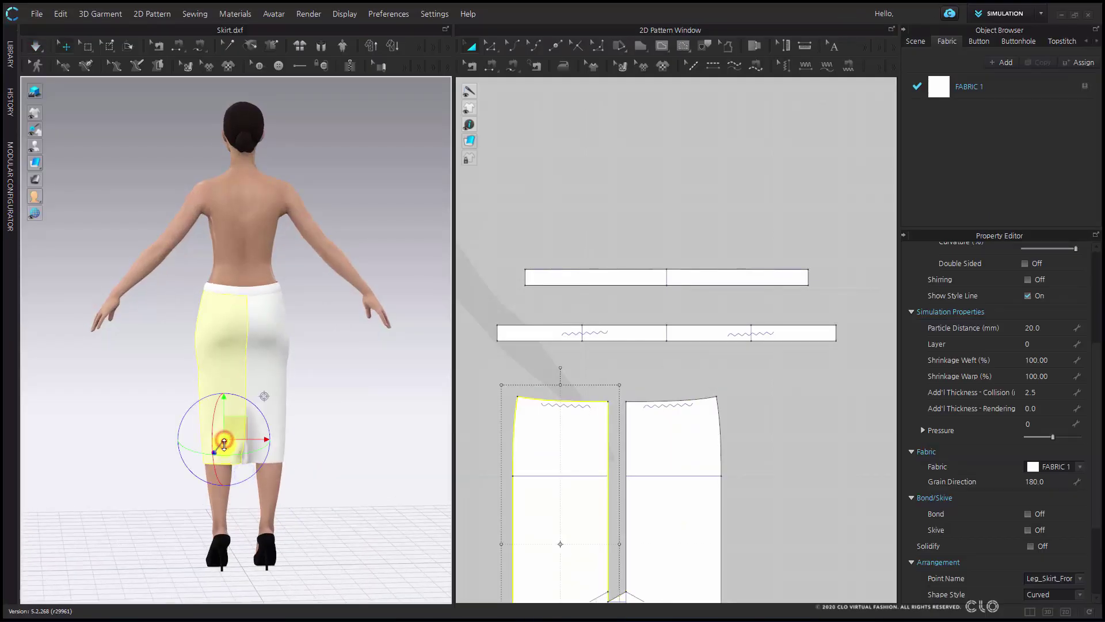
pyautogui.click(370, 390)
pyautogui.press('0')
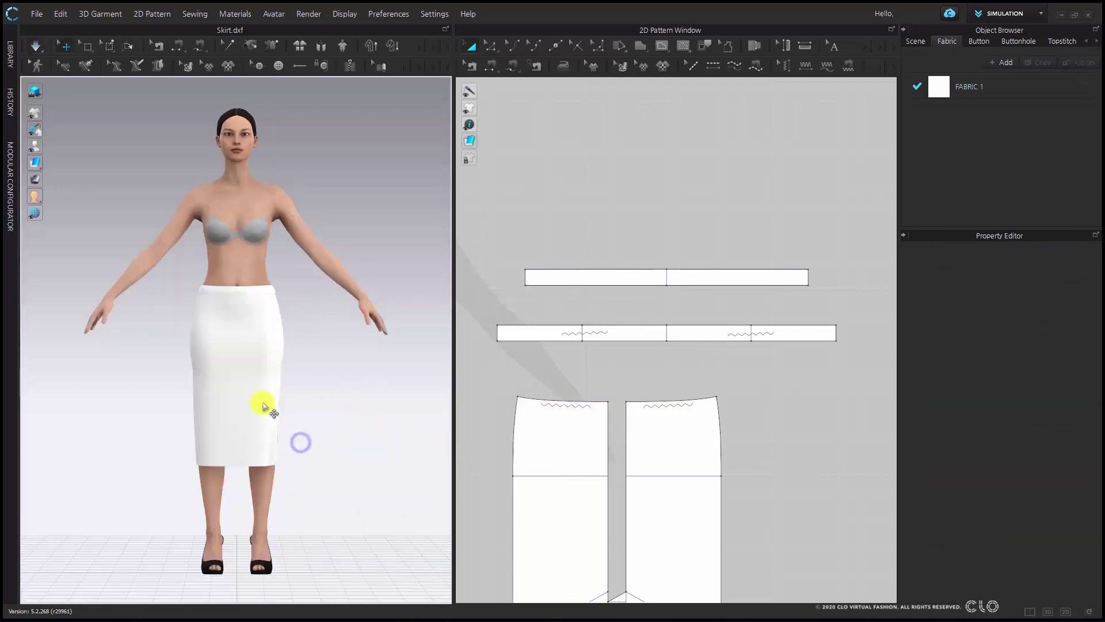
pyautogui.scroll(3, 263, 406)
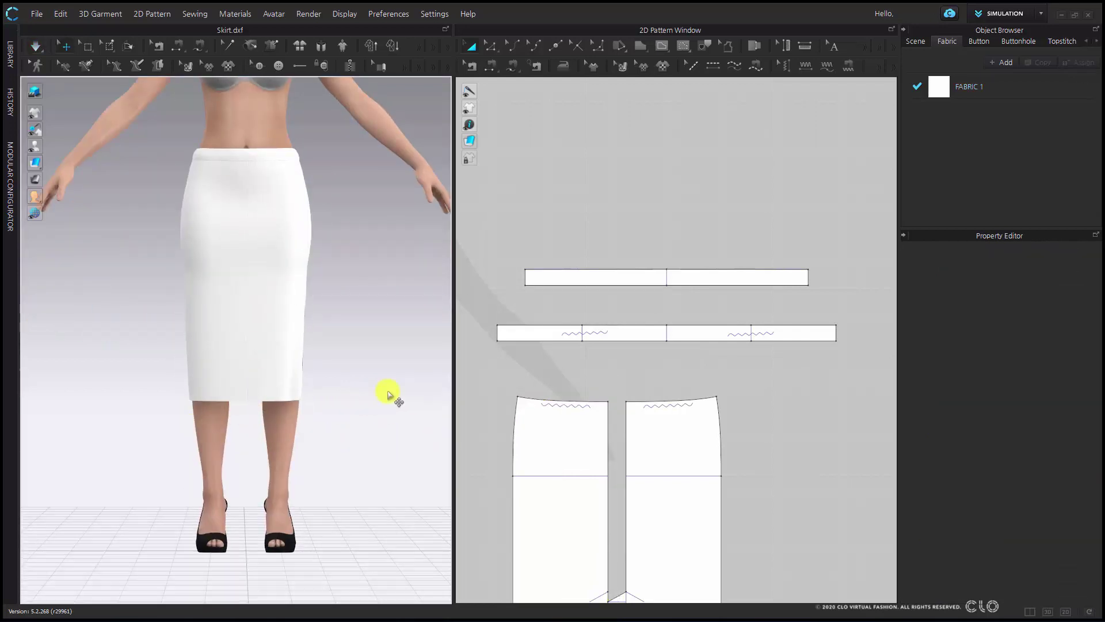
pyautogui.scroll(-5, 672, 444)
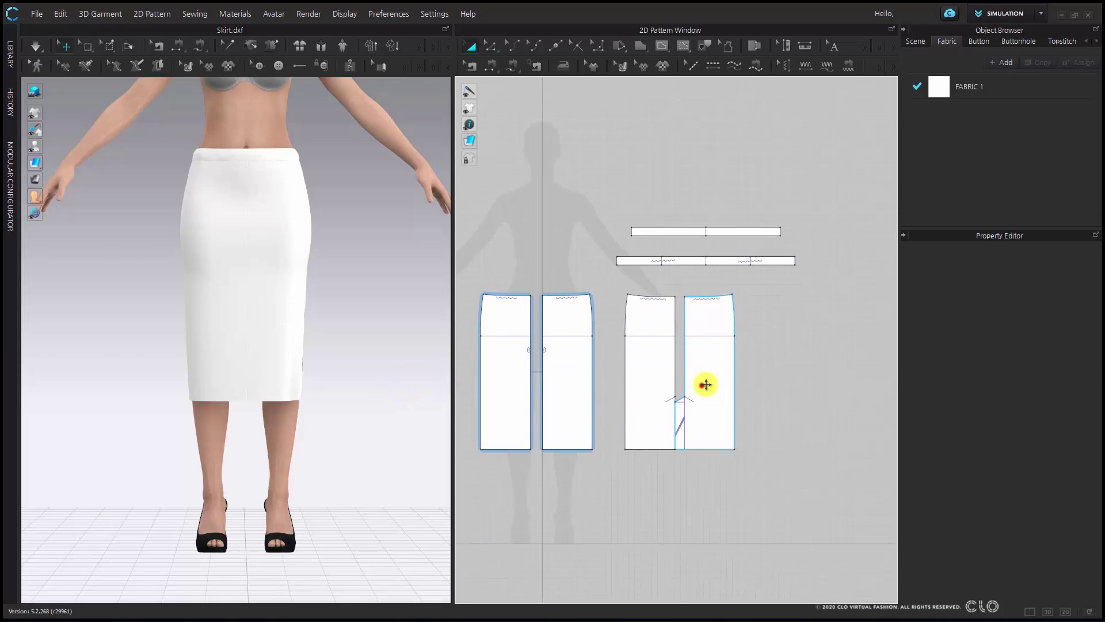
# - Move the right back panel slightly away from the left back panel in the 2D pattern layout
pyautogui.moveTo(704, 385); pyautogui.dragTo(712, 385)
pyautogui.click(790, 472)
# - Extend the bottom edges of all four skirt panels by 1 in with Offset Pattern Outline, using the Mirror side segment type
pyautogui.press('z')
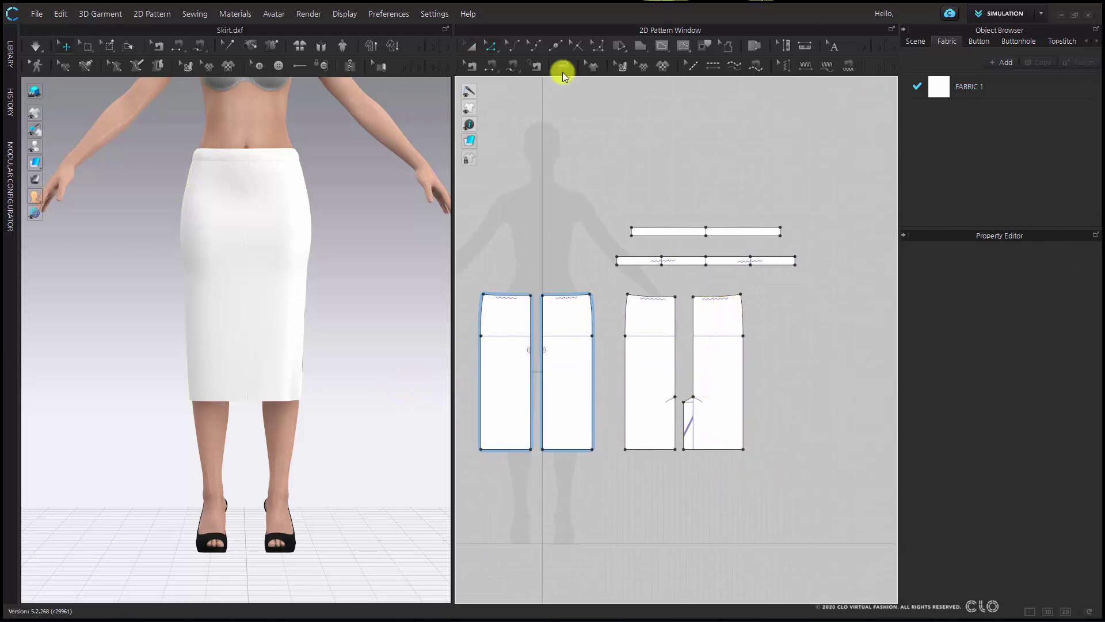
pyautogui.click(524, 134)
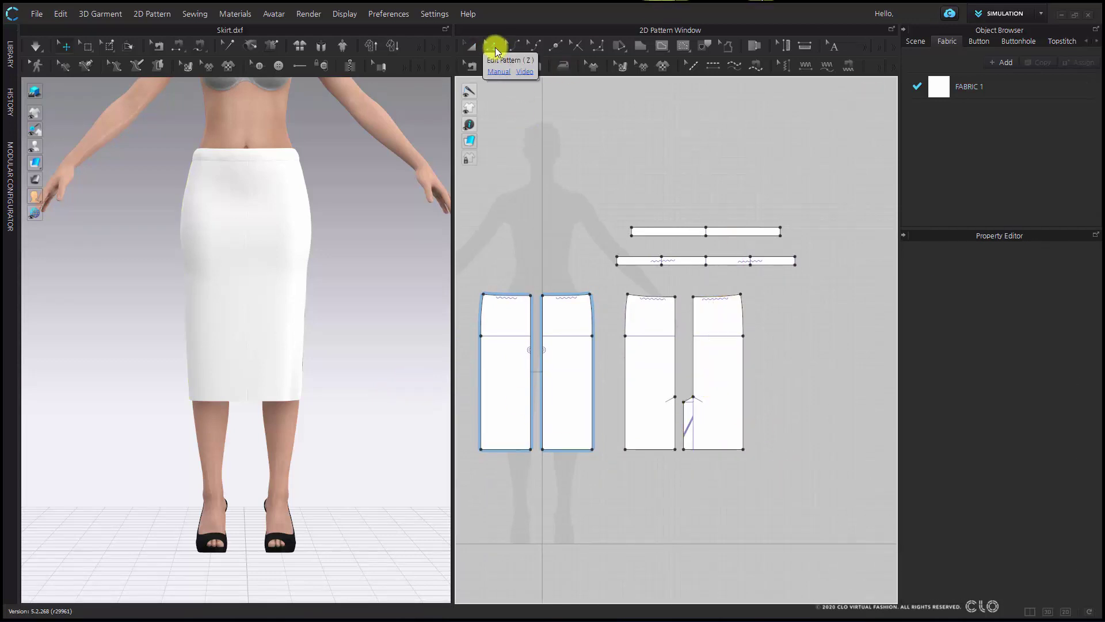
pyautogui.click(494, 47)
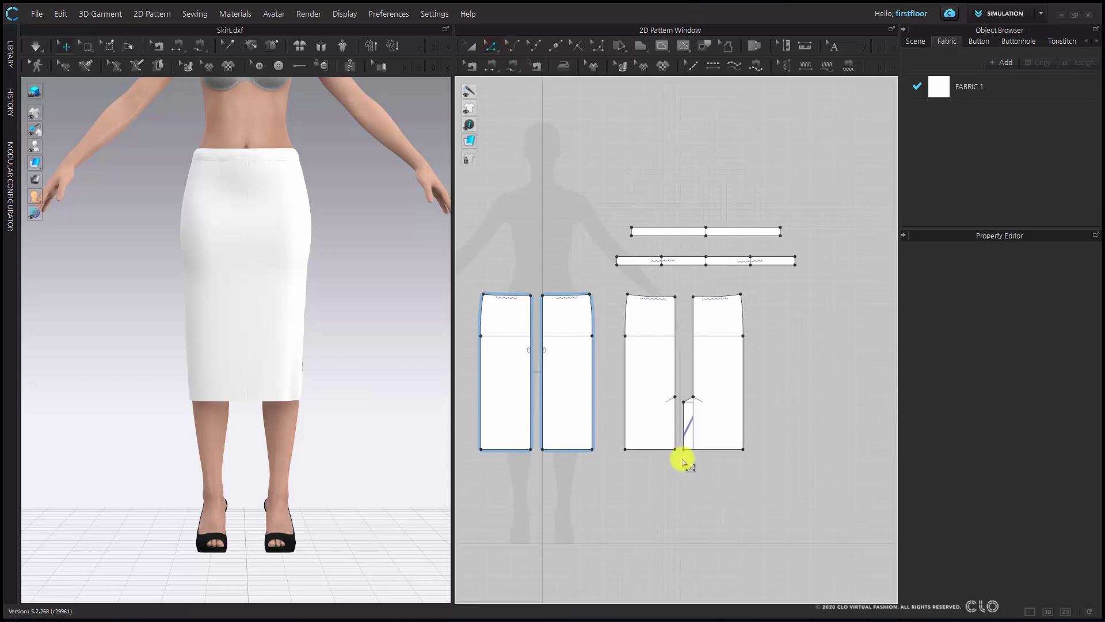
pyautogui.moveTo(466, 443); pyautogui.dragTo(754, 471)
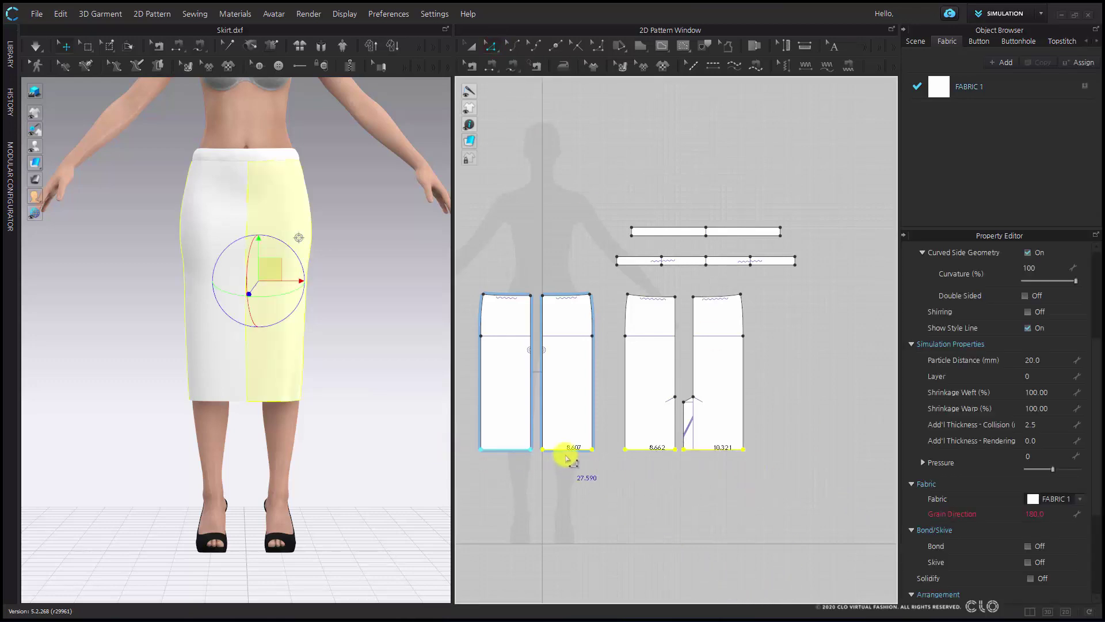
pyautogui.rightClick(565, 452)
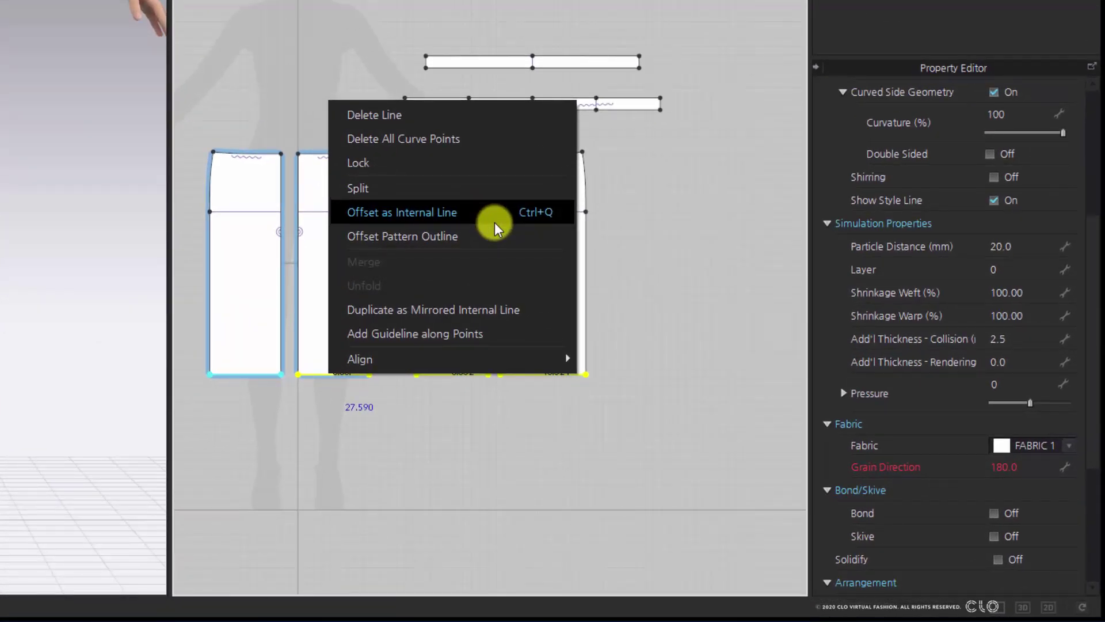
pyautogui.click(495, 236)
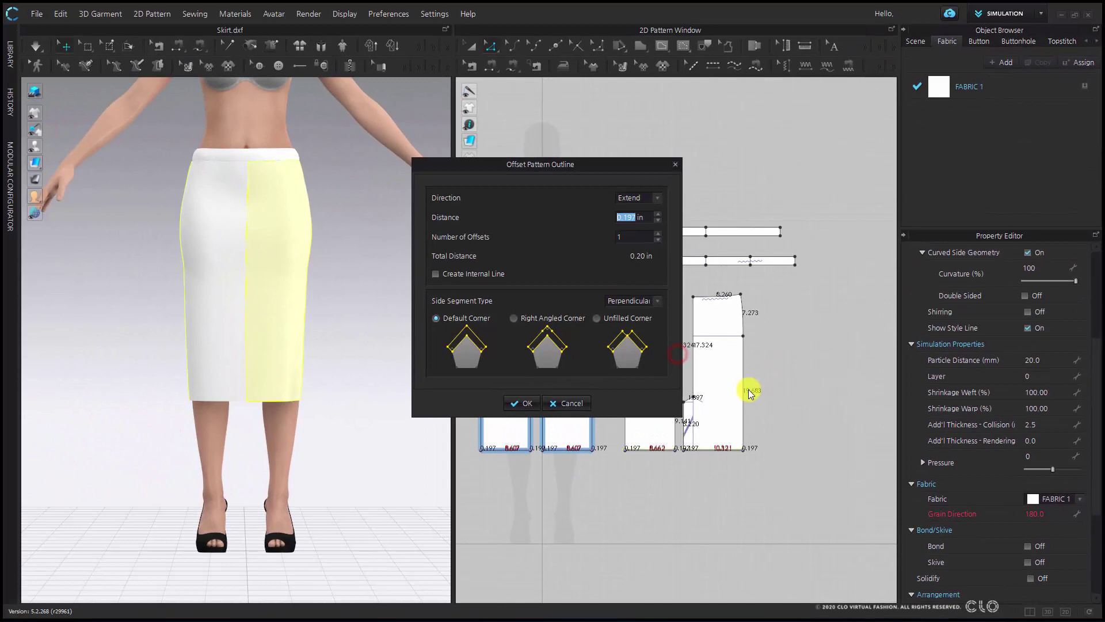
pyautogui.write('1')
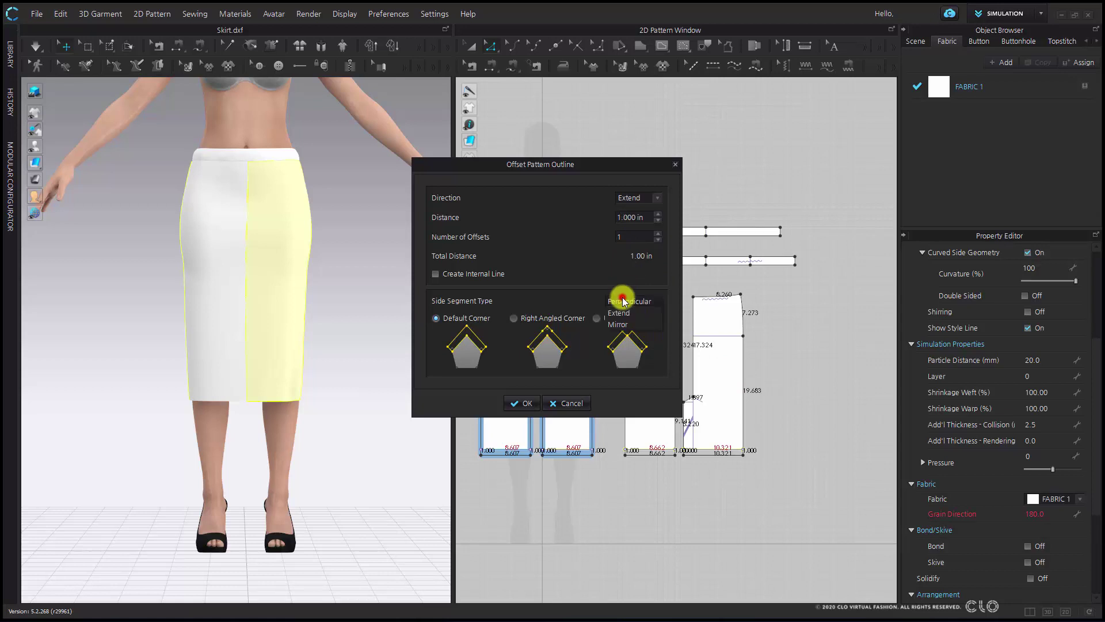
pyautogui.click(629, 325)
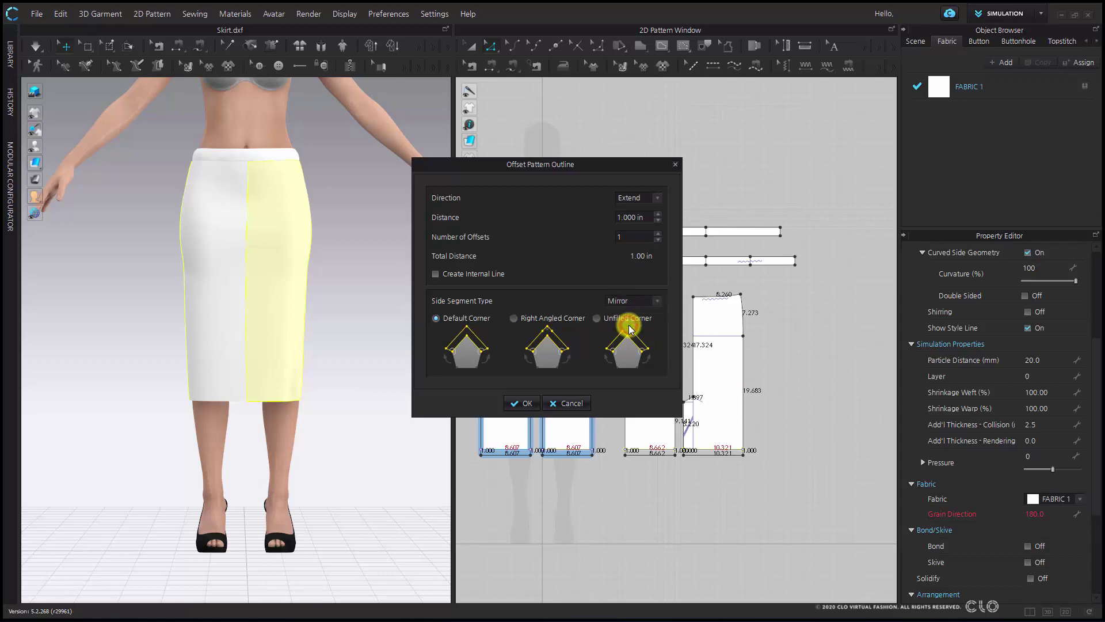
pyautogui.click(521, 401)
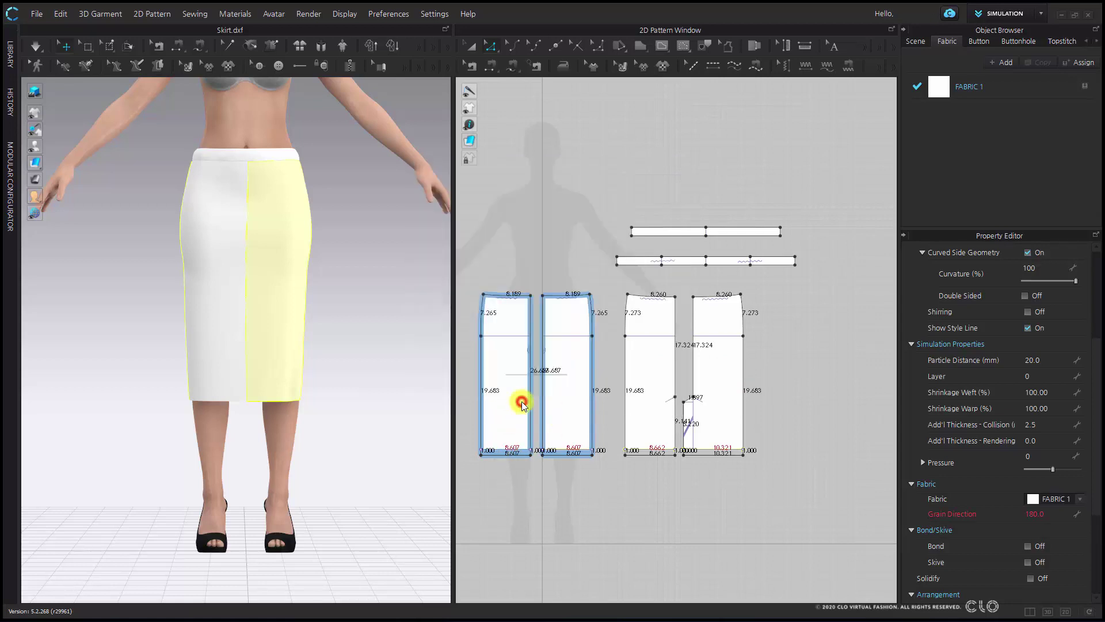
pyautogui.click(530, 506)
# - Offset the bottom edges of all four skirt panels as internal lines, with a distance of 1 in and 2 offsets
pyautogui.scroll(4, 525, 481)
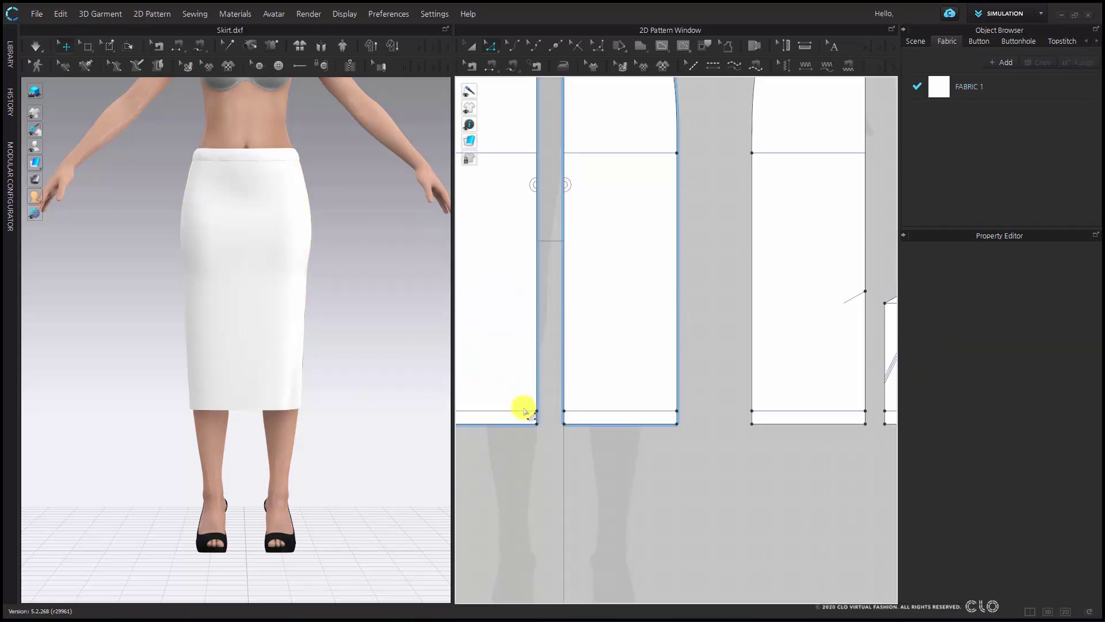
pyautogui.moveTo(523, 410); pyautogui.dragTo(642, 416, button='middle')
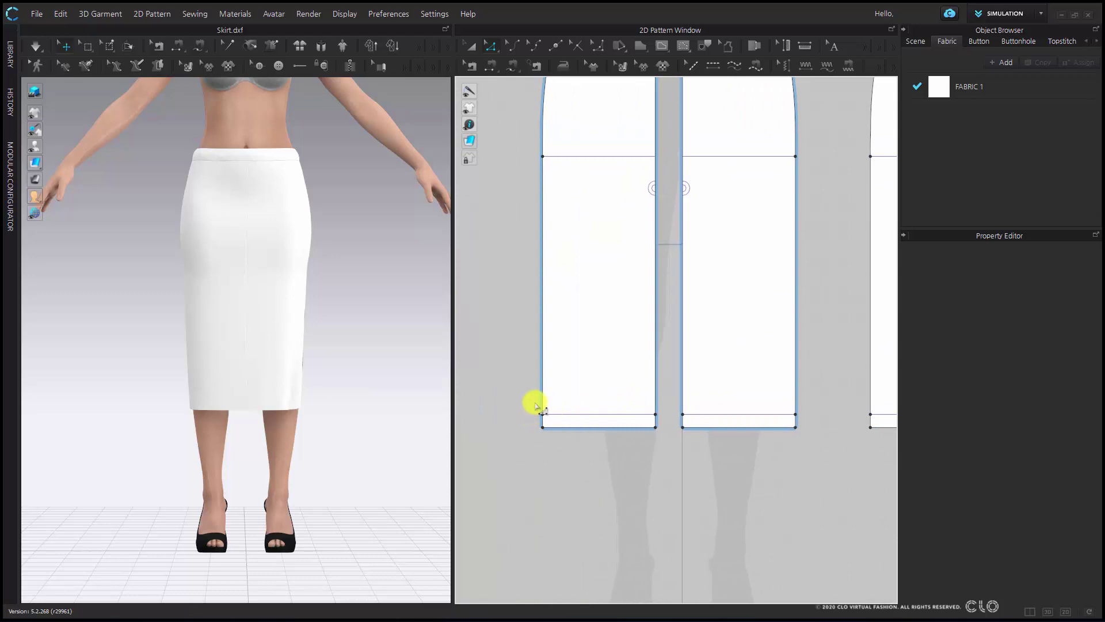
pyautogui.scroll(-4, 608, 416)
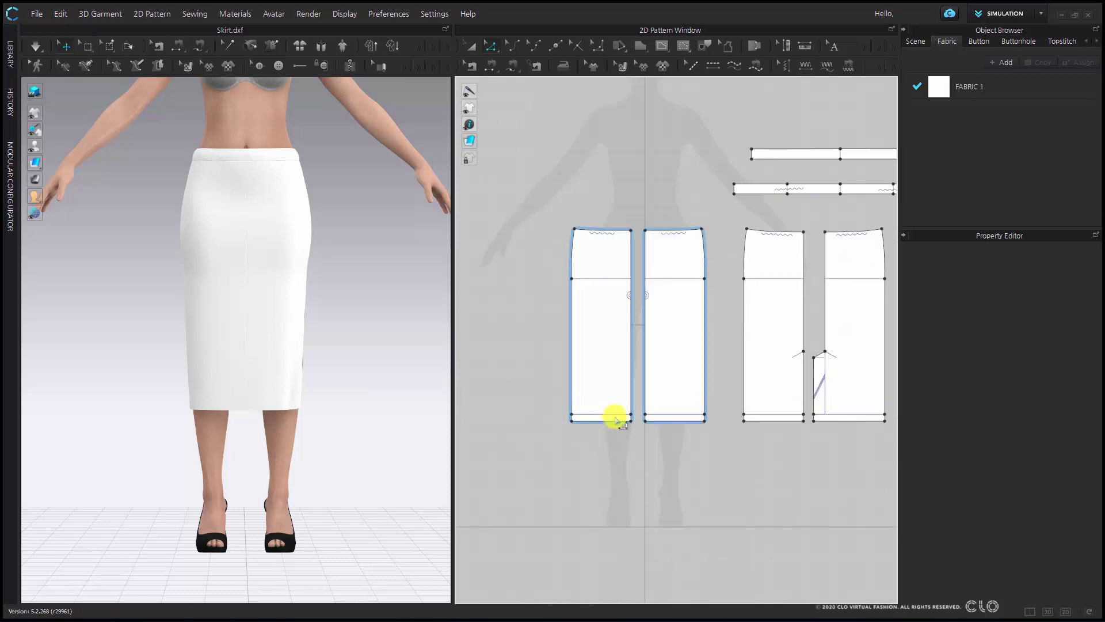
pyautogui.moveTo(610, 417); pyautogui.dragTo(555, 398, button='middle')
pyautogui.moveTo(863, 430); pyautogui.dragTo(493, 401)
pyautogui.moveTo(566, 407); pyautogui.dragTo(557, 407)
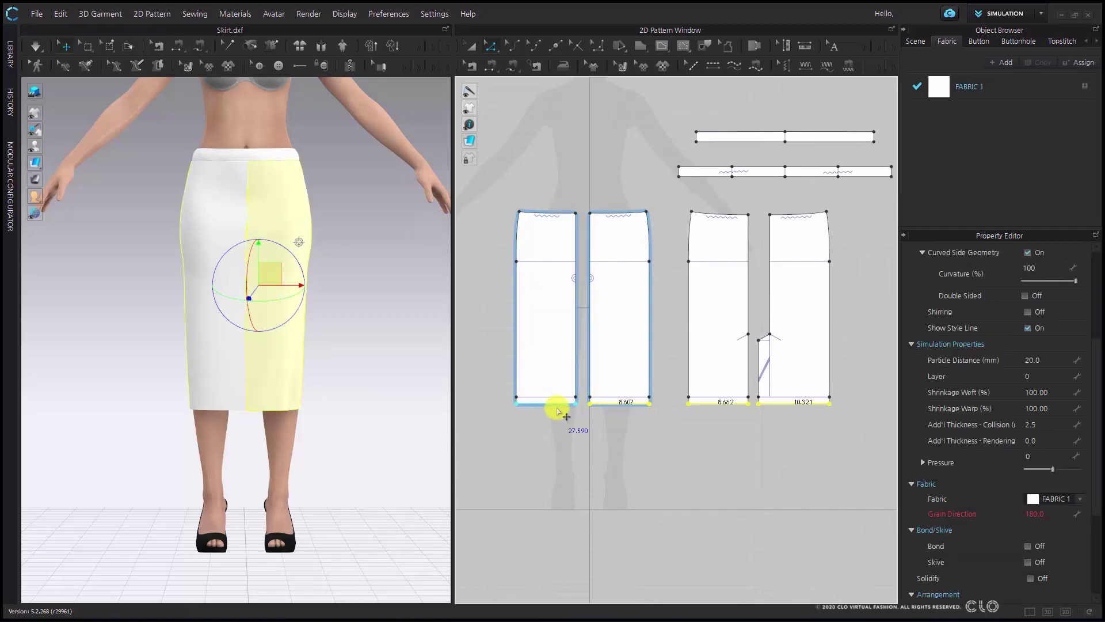
pyautogui.rightClick(602, 403)
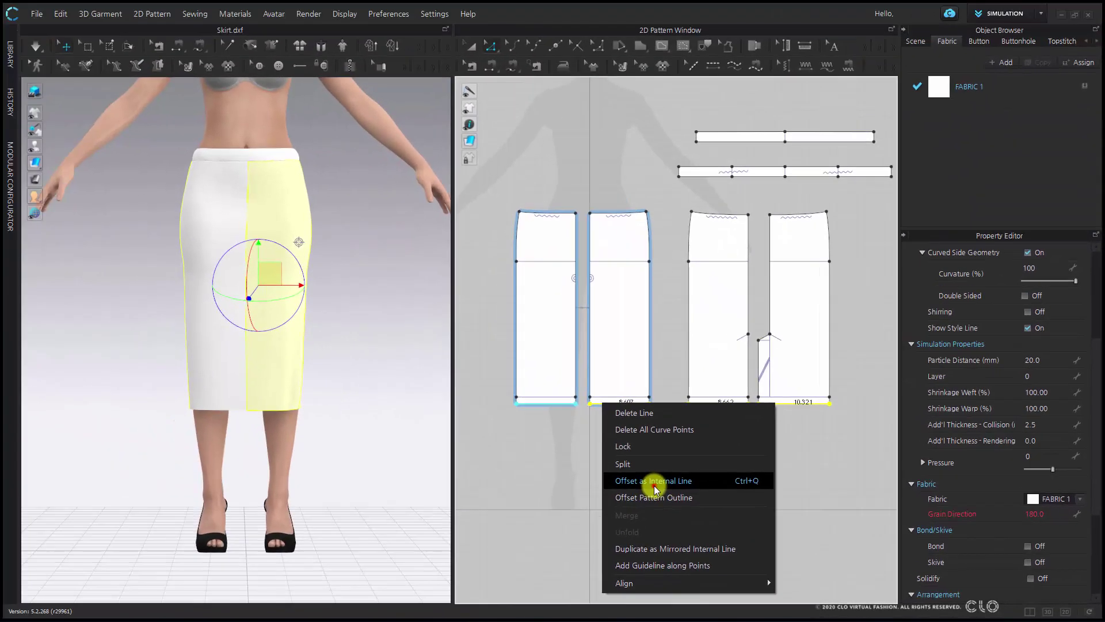
pyautogui.click(473, 427)
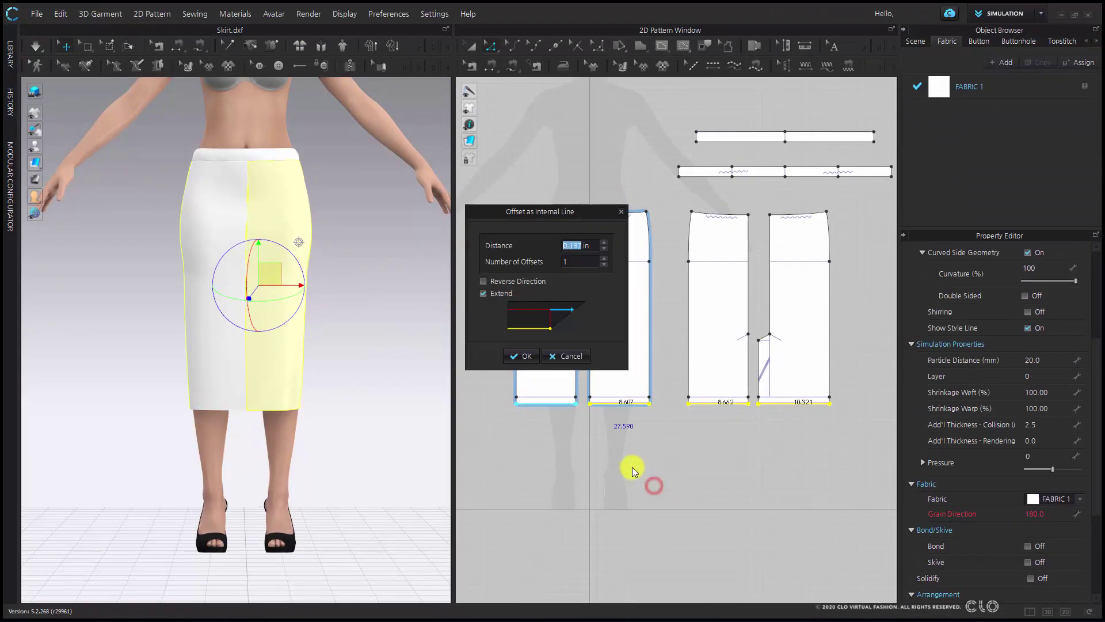
pyautogui.write('1')
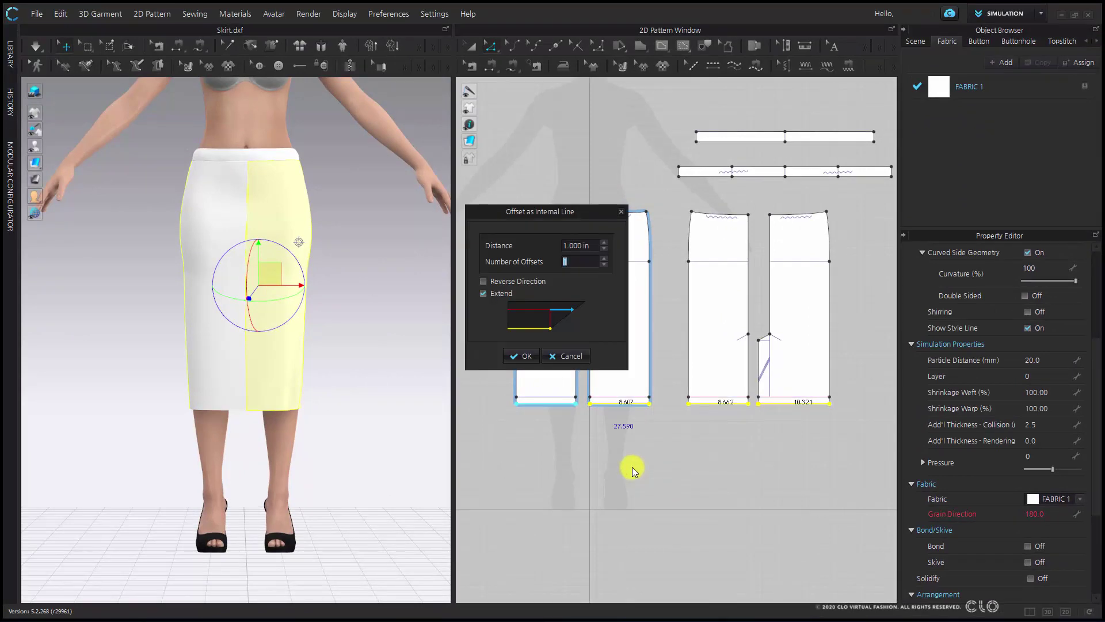
pyautogui.write('2')
pyautogui.click(518, 356)
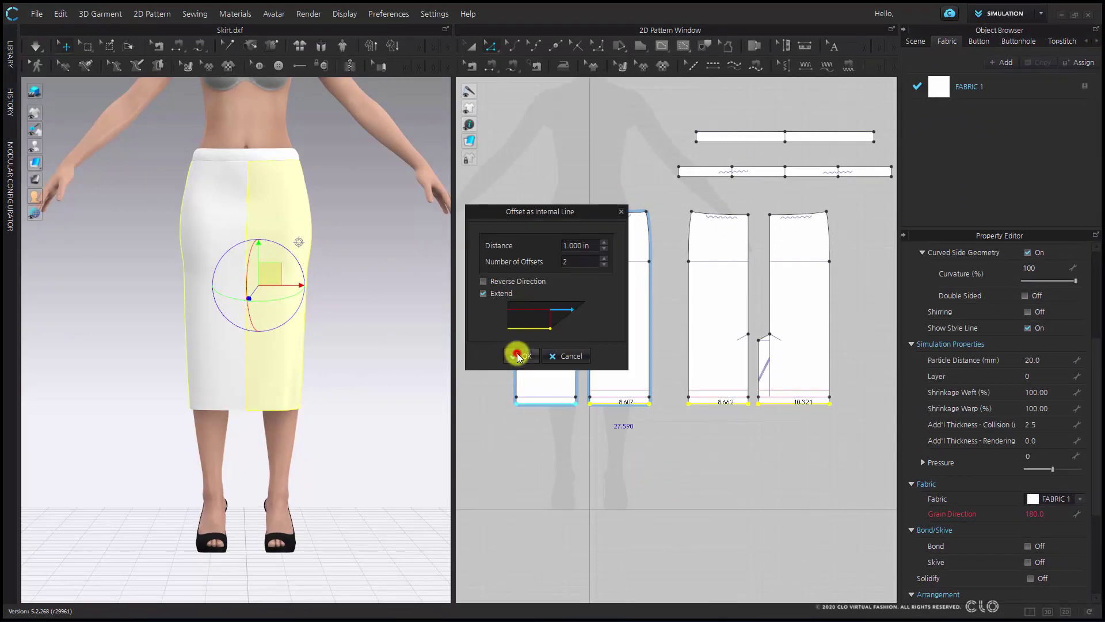
pyautogui.click(605, 487)
# - Select the lower internal hem line on the front panel, and show the internal lines and base lines on the 3D garment
pyautogui.scroll(5, 585, 370)
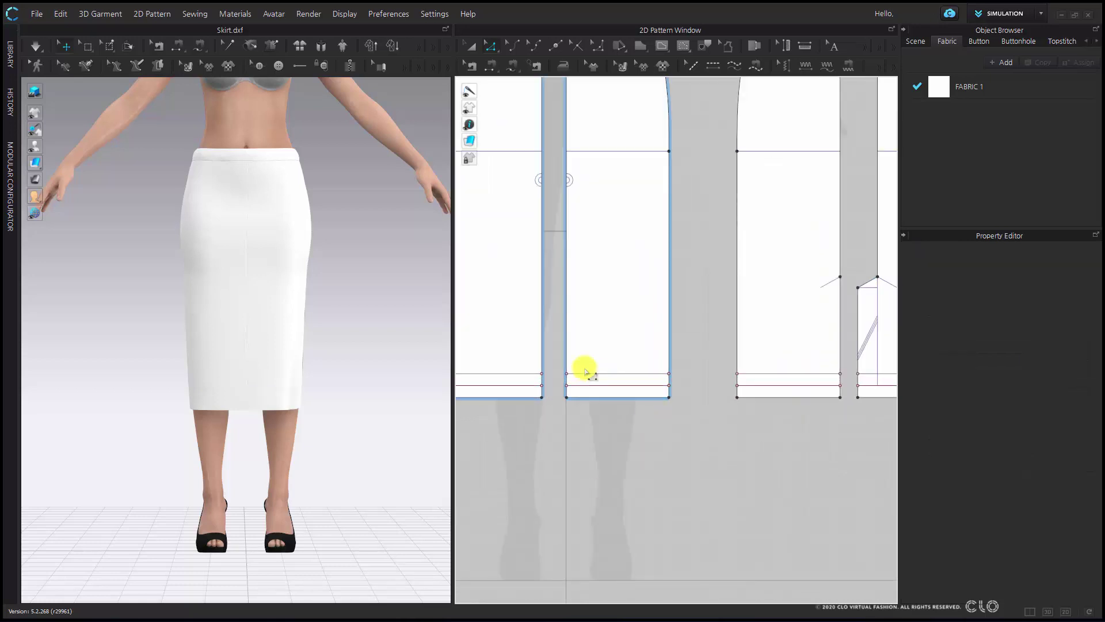
pyautogui.click(599, 383)
pyautogui.click(615, 445)
pyautogui.scroll(4, 587, 407)
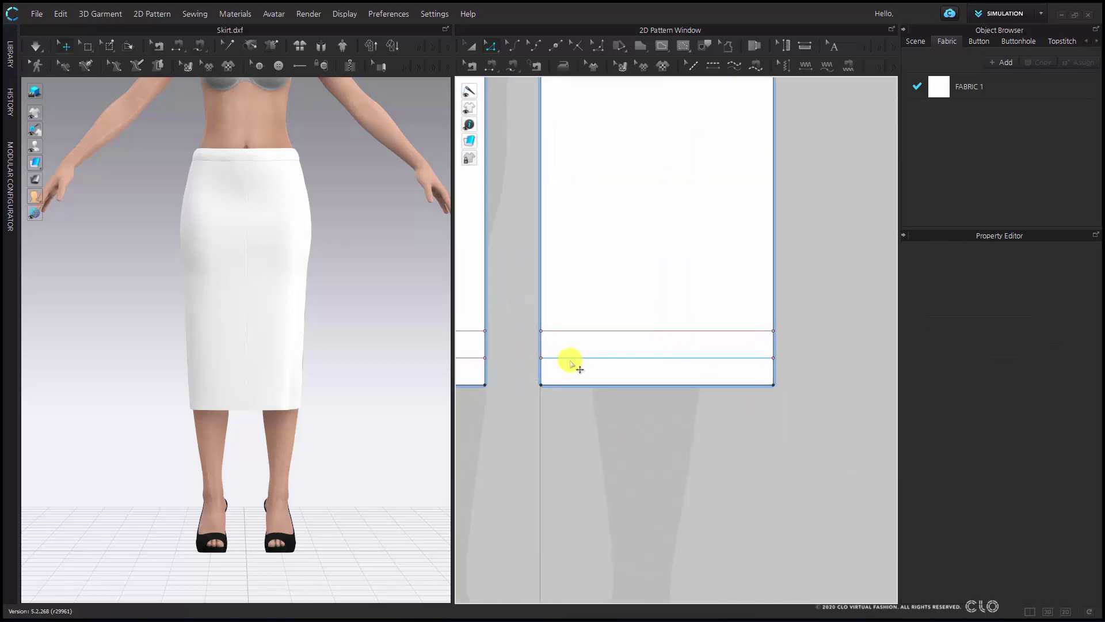
pyautogui.click(570, 357)
pyautogui.moveTo(34, 112)
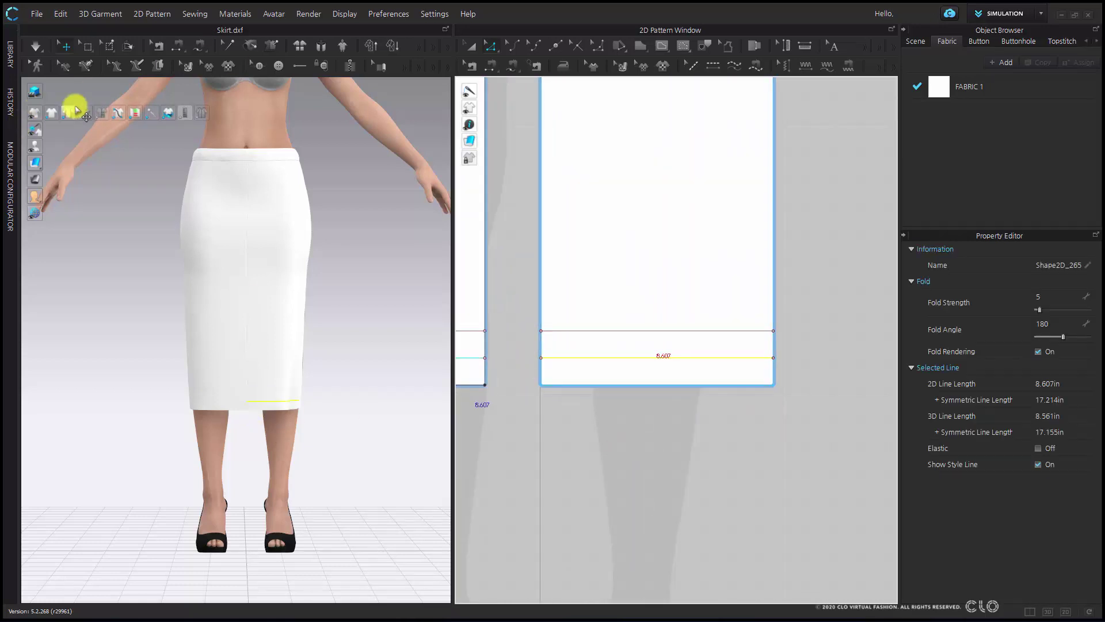
pyautogui.click(85, 111)
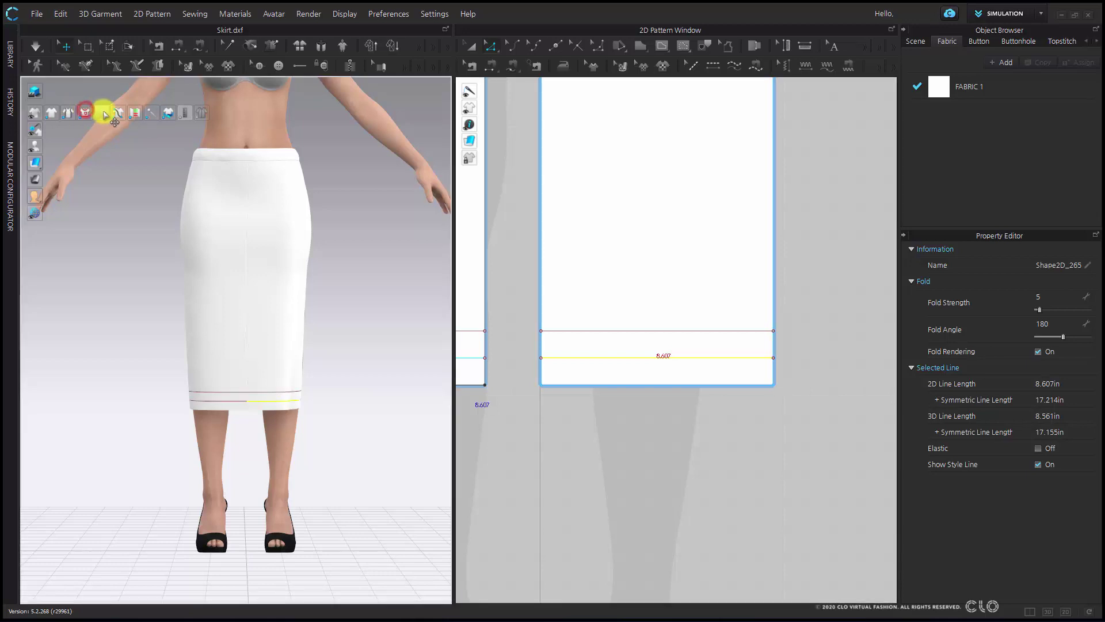
pyautogui.click(105, 114)
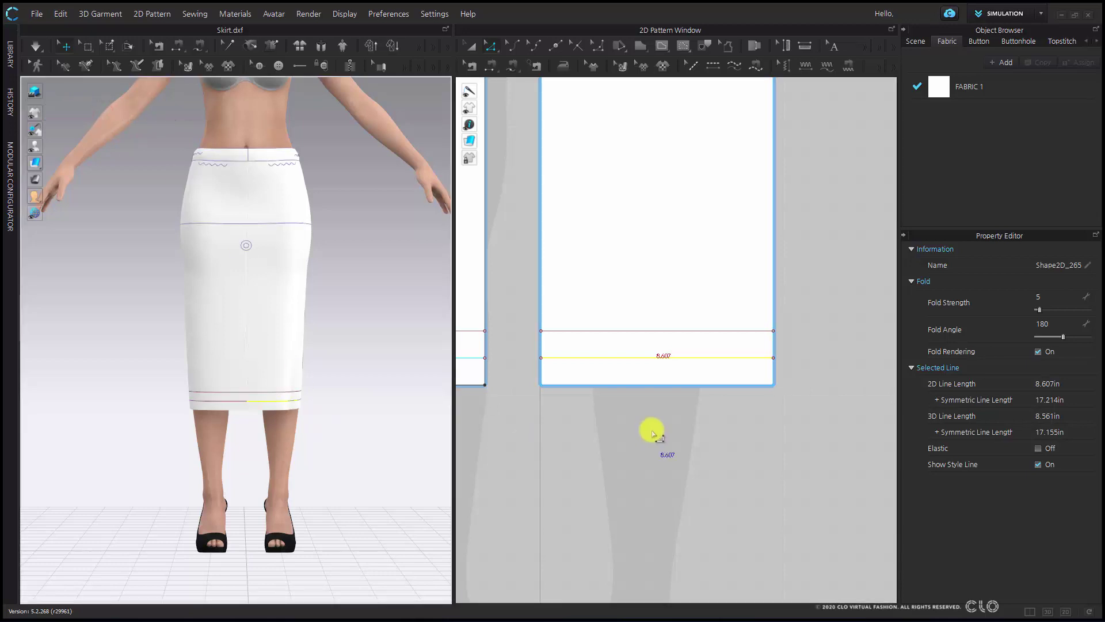
pyautogui.click(652, 430)
# - Segment-sew the upper internal hem line to the bottom edge on the front panel and on both back panels
pyautogui.press('n')
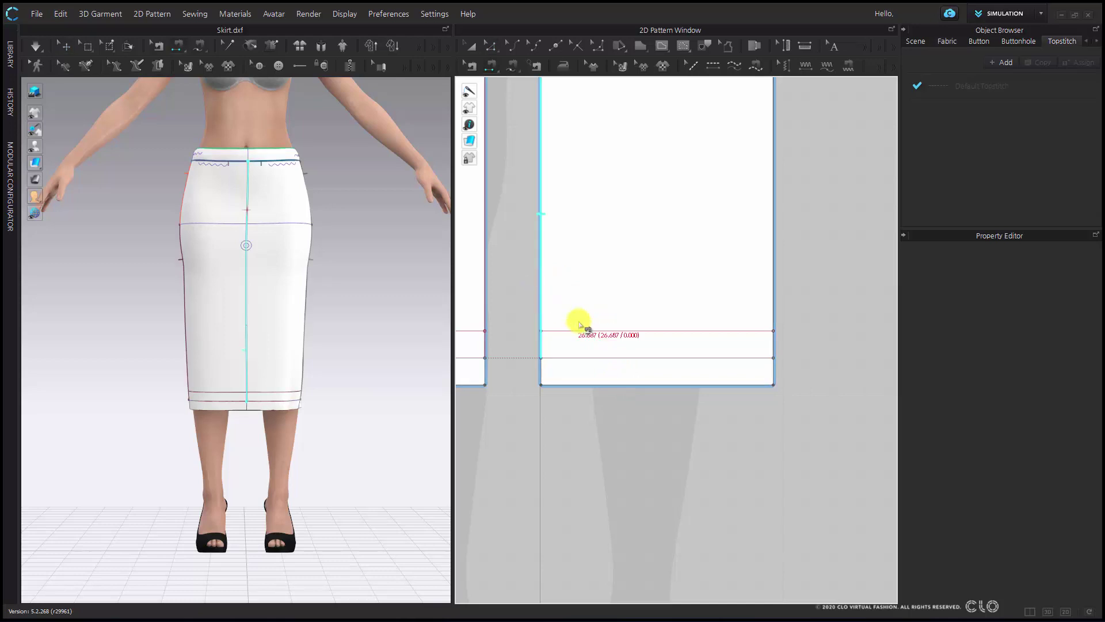
pyautogui.click(587, 329)
pyautogui.click(576, 382)
pyautogui.scroll(-4, 671, 385)
pyautogui.moveTo(778, 390); pyautogui.dragTo(644, 386, button='middle')
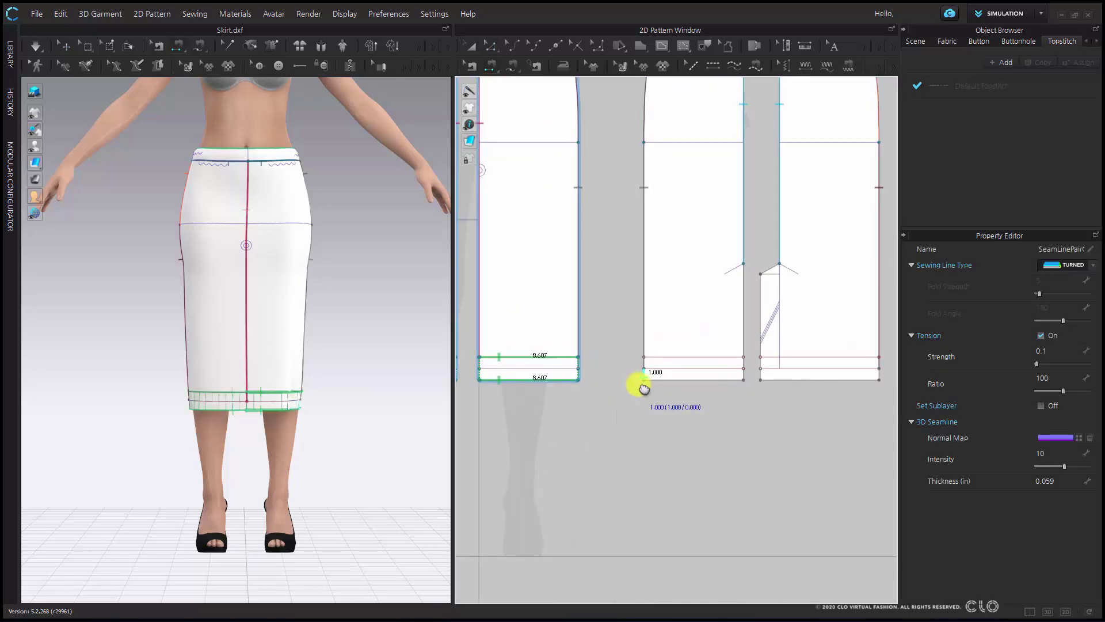
pyautogui.click(666, 356)
pyautogui.click(670, 382)
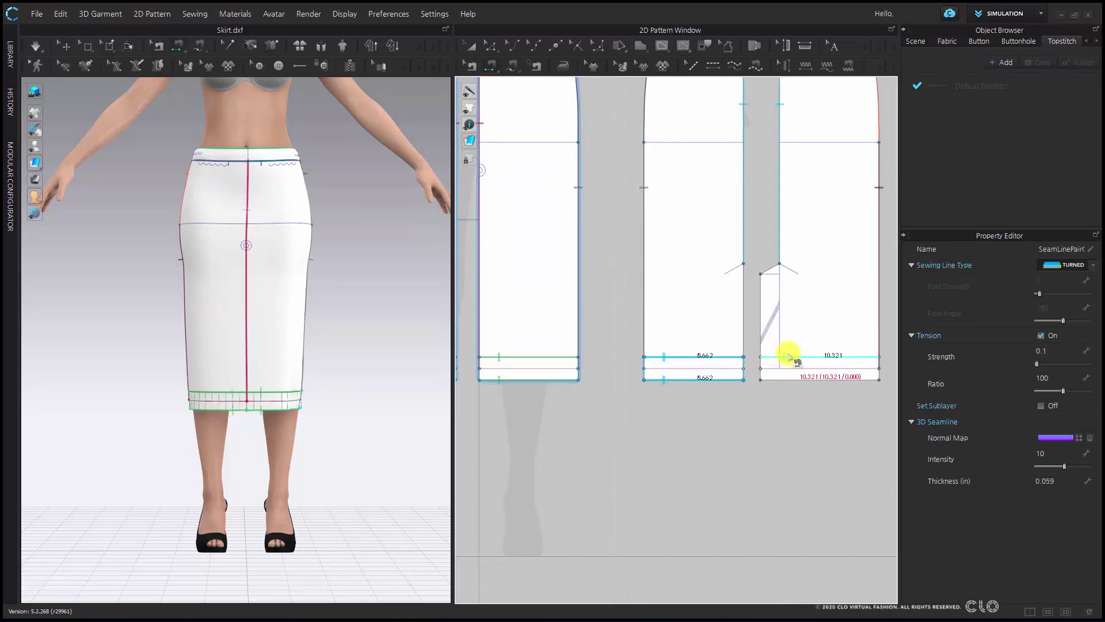
pyautogui.click(788, 356)
pyautogui.click(789, 379)
# - Free-sew the two 1 in hem segments on the left back panel's outer side edge together and set the seam type to Turned
pyautogui.scroll(3, 653, 354)
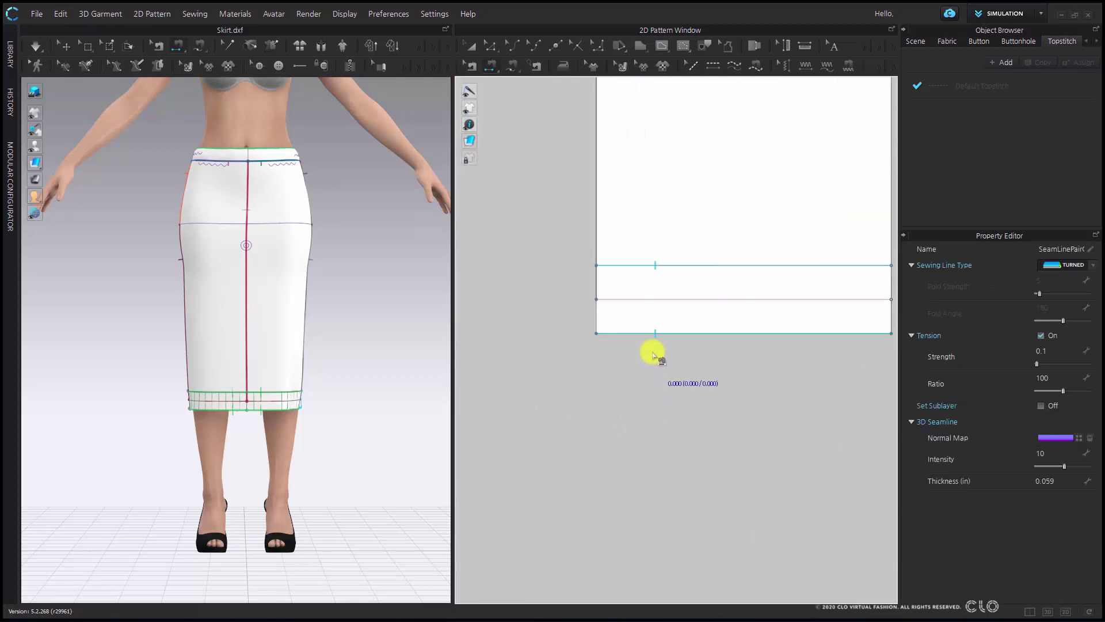
pyautogui.click(600, 299)
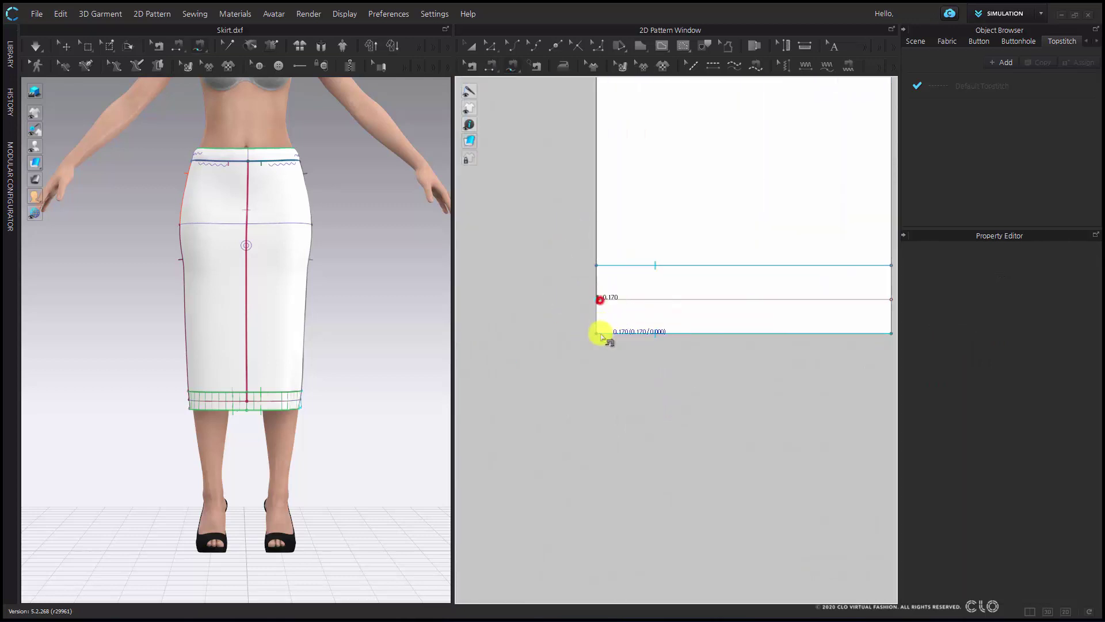
pyautogui.click(596, 333)
pyautogui.click(596, 299)
pyautogui.click(596, 266)
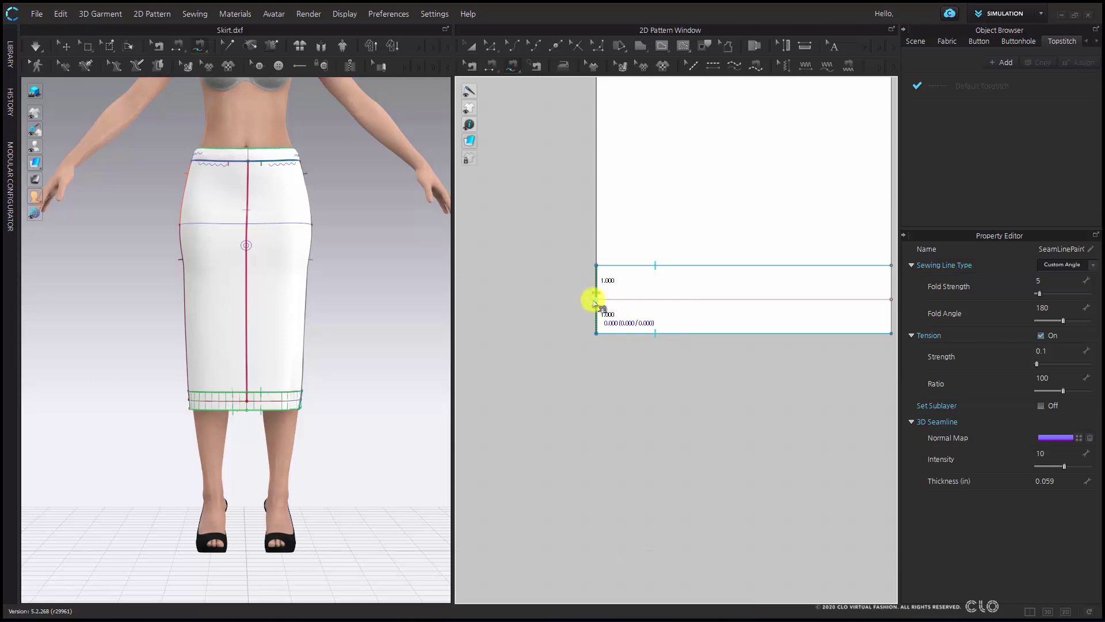
pyautogui.click(1052, 266)
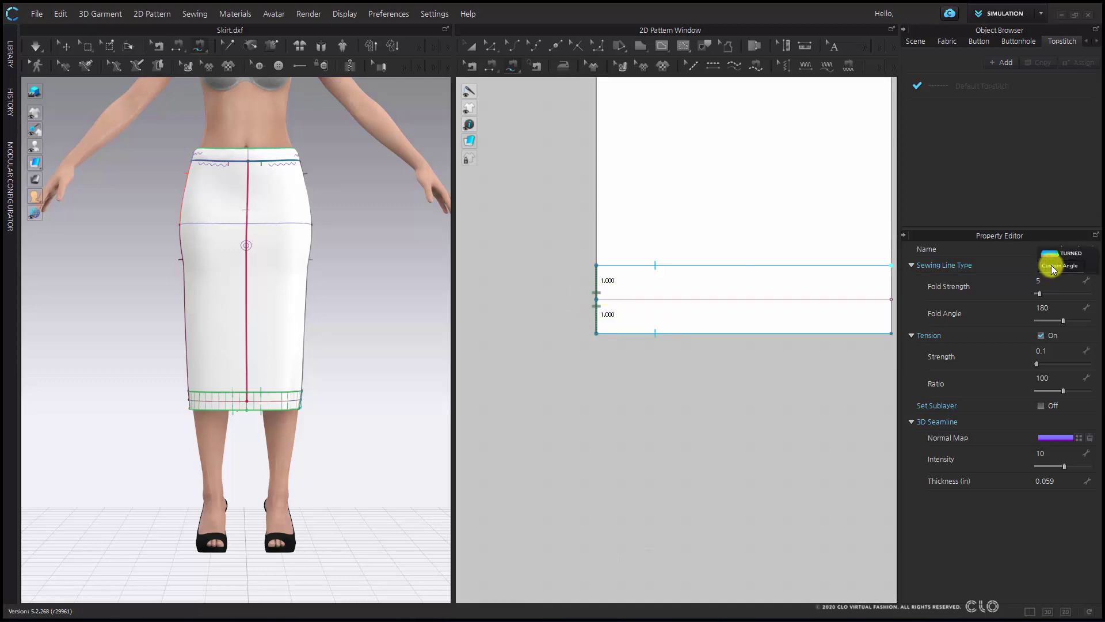
pyautogui.click(1062, 258)
# - Trace the left back panel's diagonal vent base line as an internal line and segment-sew it to the right back panel's slanted vent edge
pyautogui.scroll(-3, 683, 341)
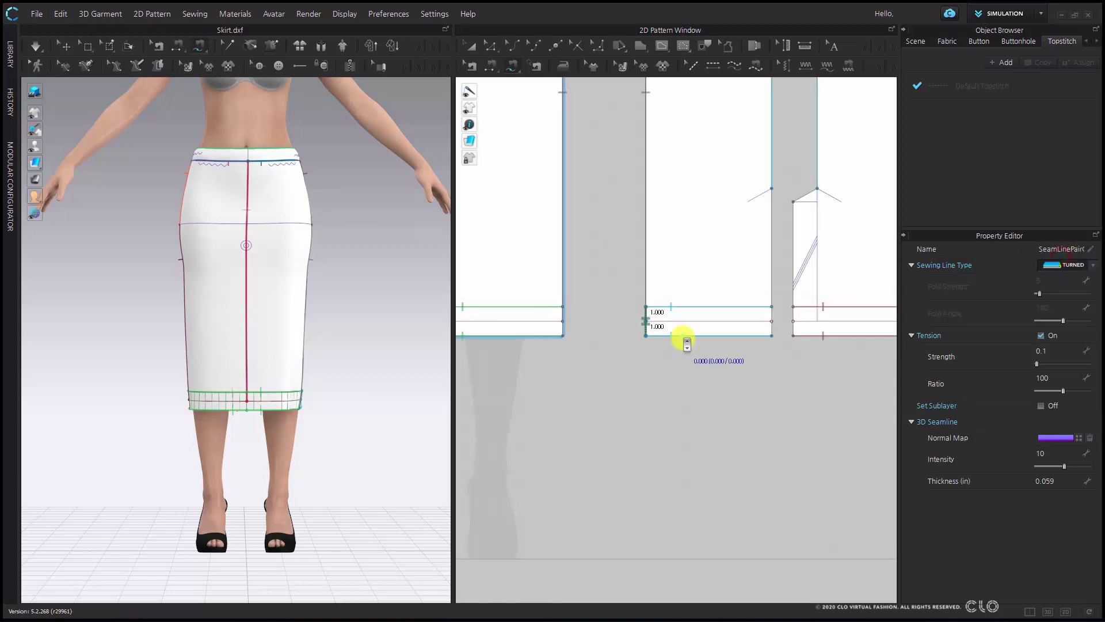
pyautogui.moveTo(748, 318); pyautogui.dragTo(638, 333, button='middle')
pyautogui.scroll(2, 635, 330)
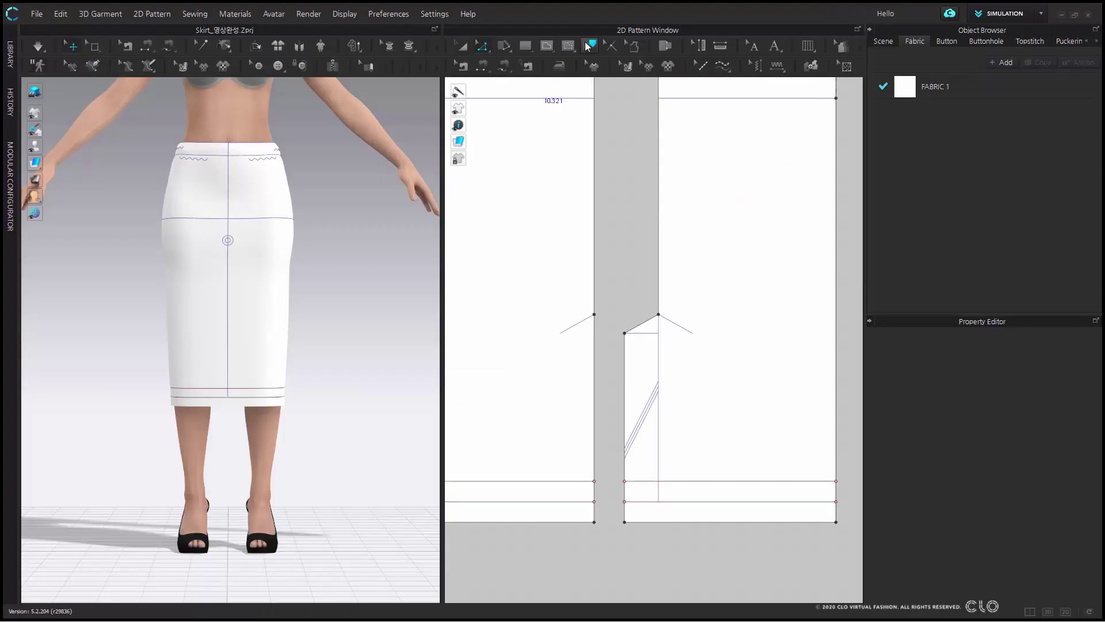
pyautogui.click(582, 321)
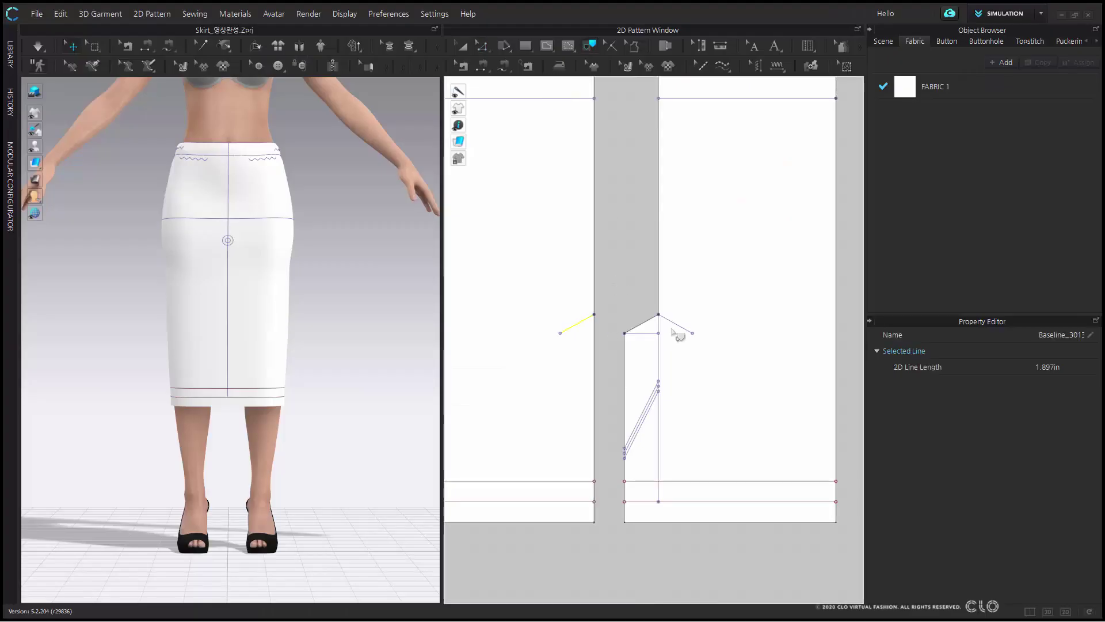
pyautogui.click(587, 318)
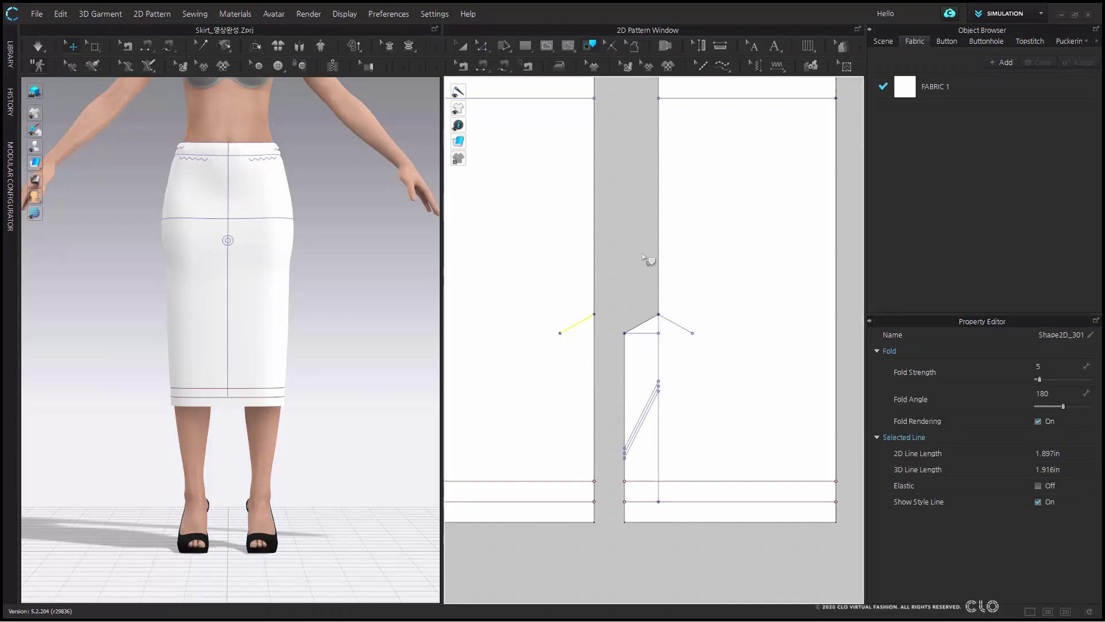
pyautogui.click(484, 66)
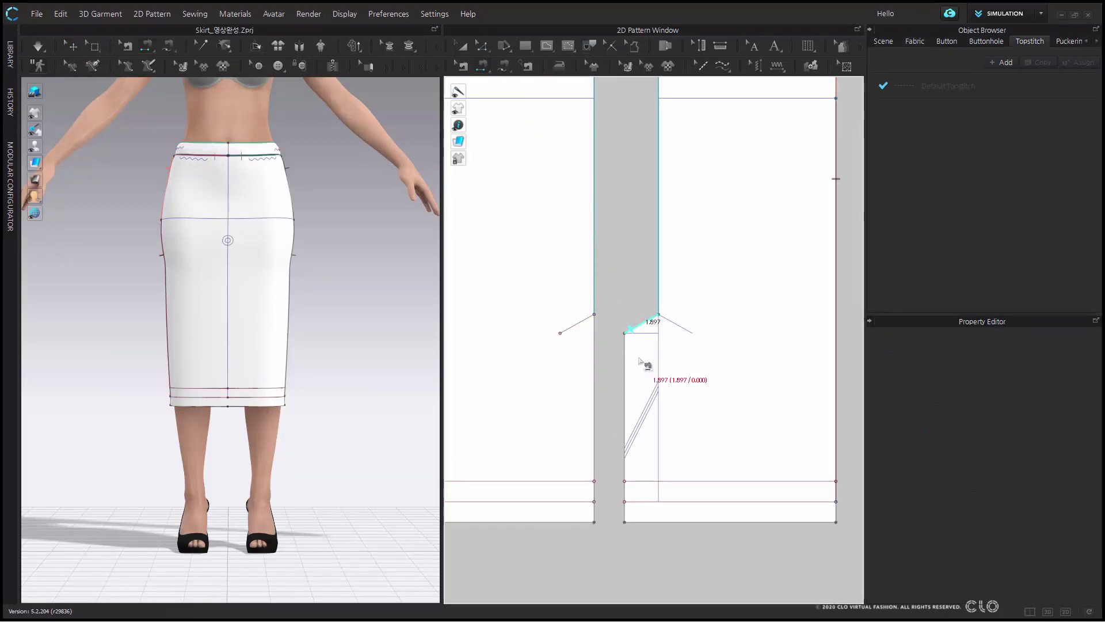
pyautogui.click(574, 328)
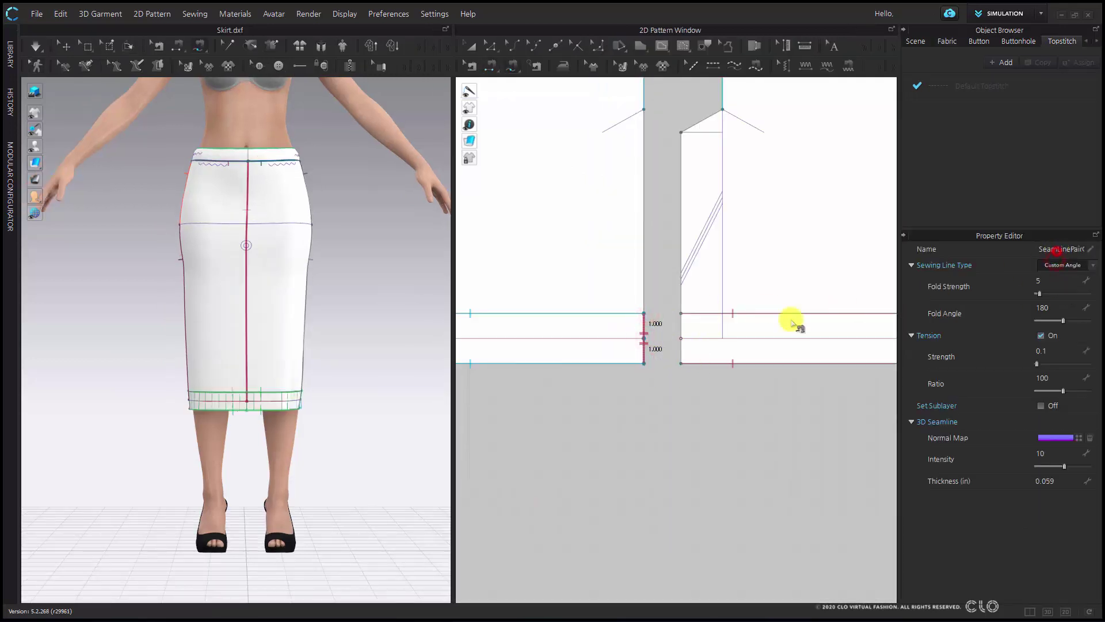
# - Free-sew the two 1 in hem segments on the right back panel's vent edge together and set the seam type to Turned
pyautogui.click(679, 370)
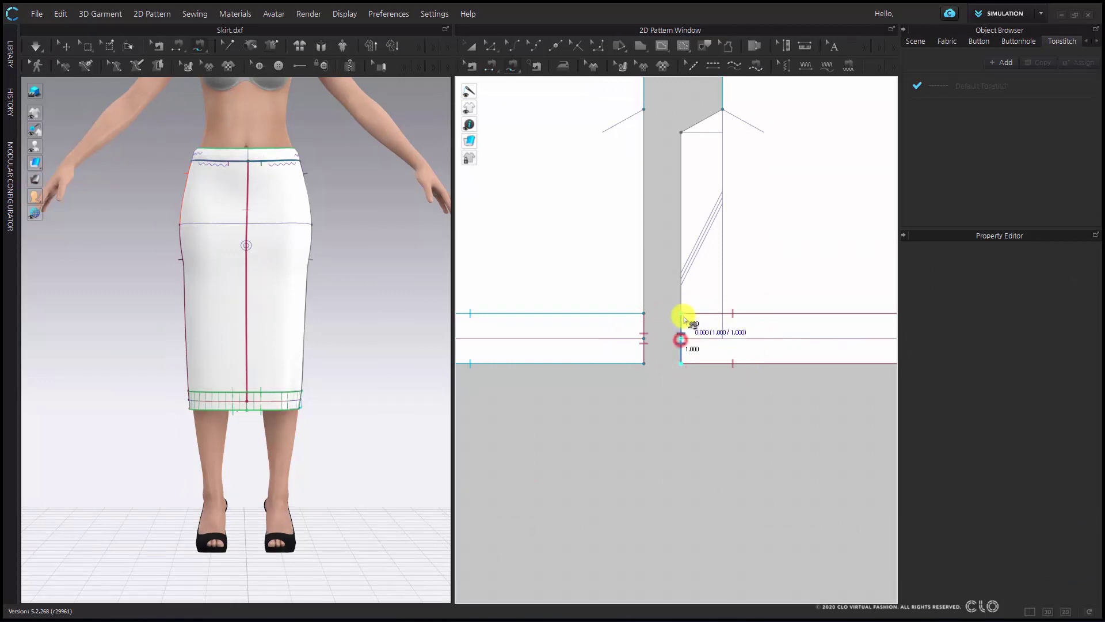
pyautogui.click(1043, 267)
pyautogui.click(1050, 252)
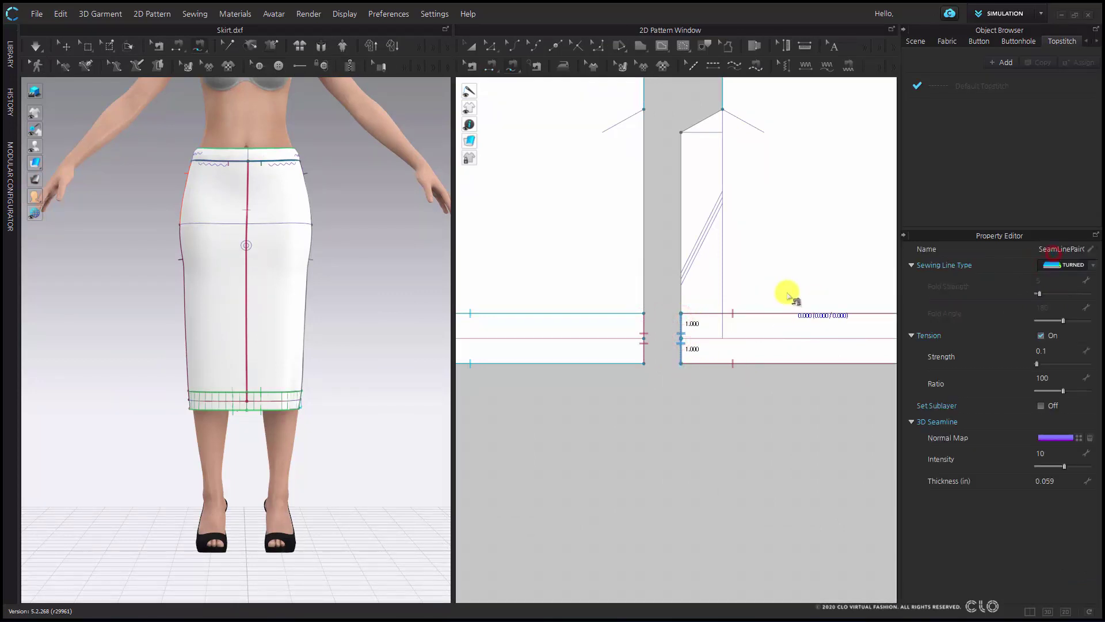
# - Free-sew the two 1 in hem segments on the right back panel's outer side edge together and set the seam type to Turned
pyautogui.moveTo(789, 298); pyautogui.dragTo(560, 308, button='middle')
pyautogui.click(710, 349)
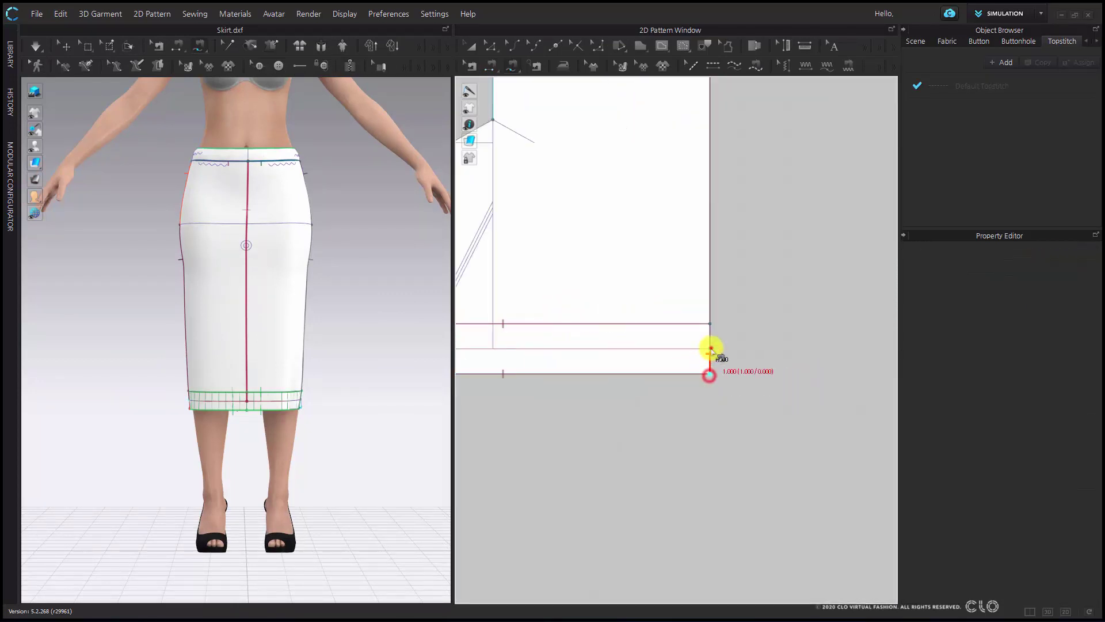
pyautogui.click(711, 326)
pyautogui.click(1062, 262)
pyautogui.click(1058, 257)
# - Free-sew the two 1 in hem segments together on the front panel's outer side edge and on its centre edge
pyautogui.scroll(-5, 717, 393)
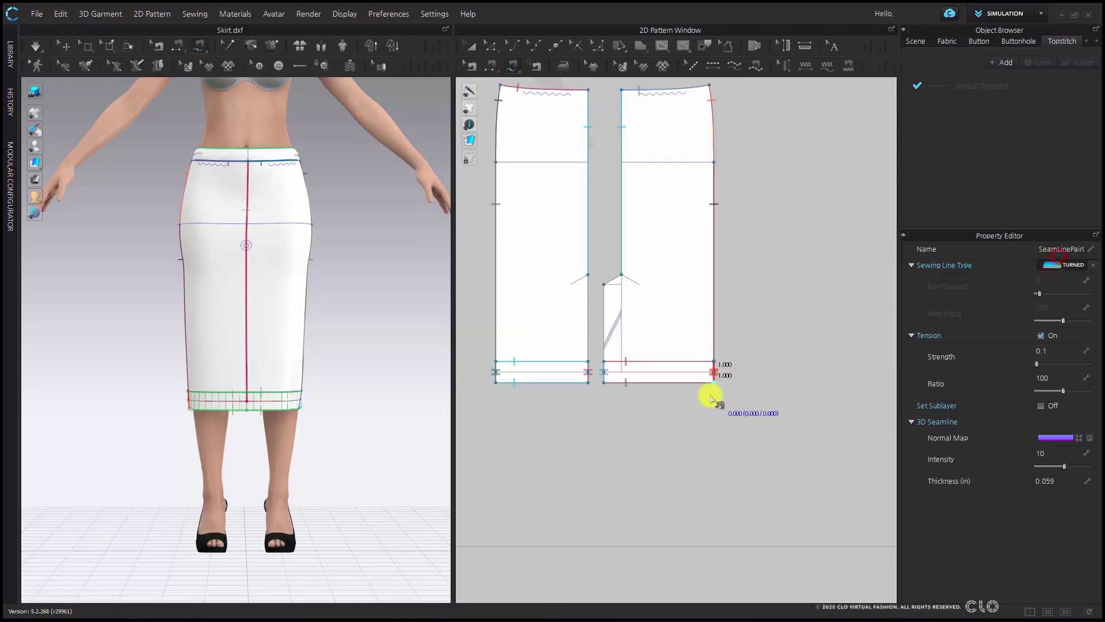
pyautogui.moveTo(568, 445); pyautogui.dragTo(747, 418, button='middle')
pyautogui.scroll(4, 691, 382)
pyautogui.click(714, 348)
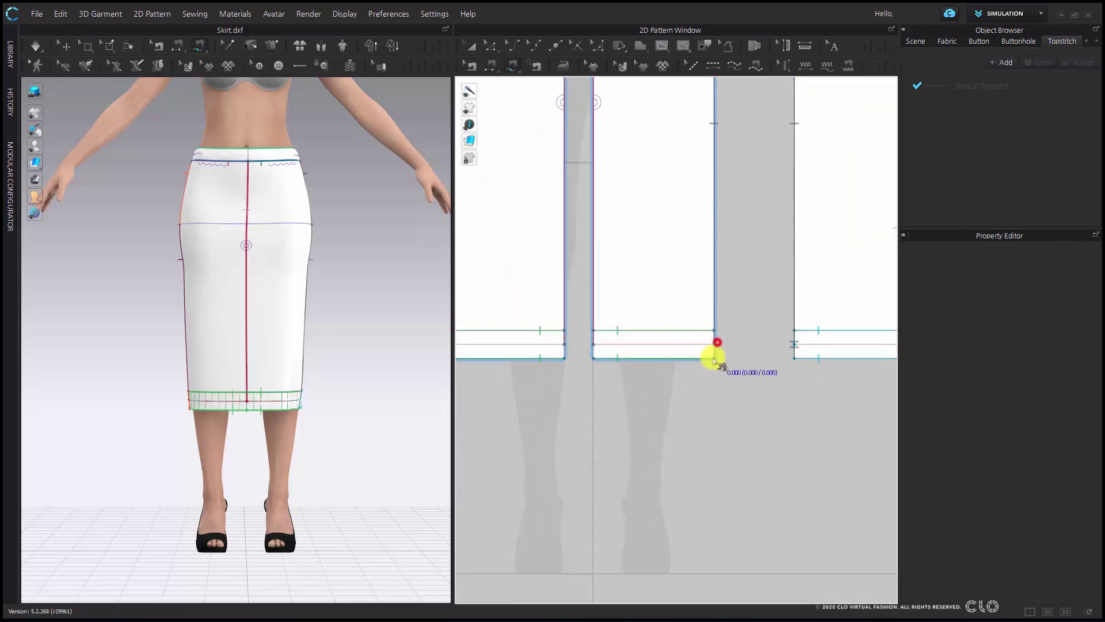
pyautogui.click(715, 344)
pyautogui.click(715, 330)
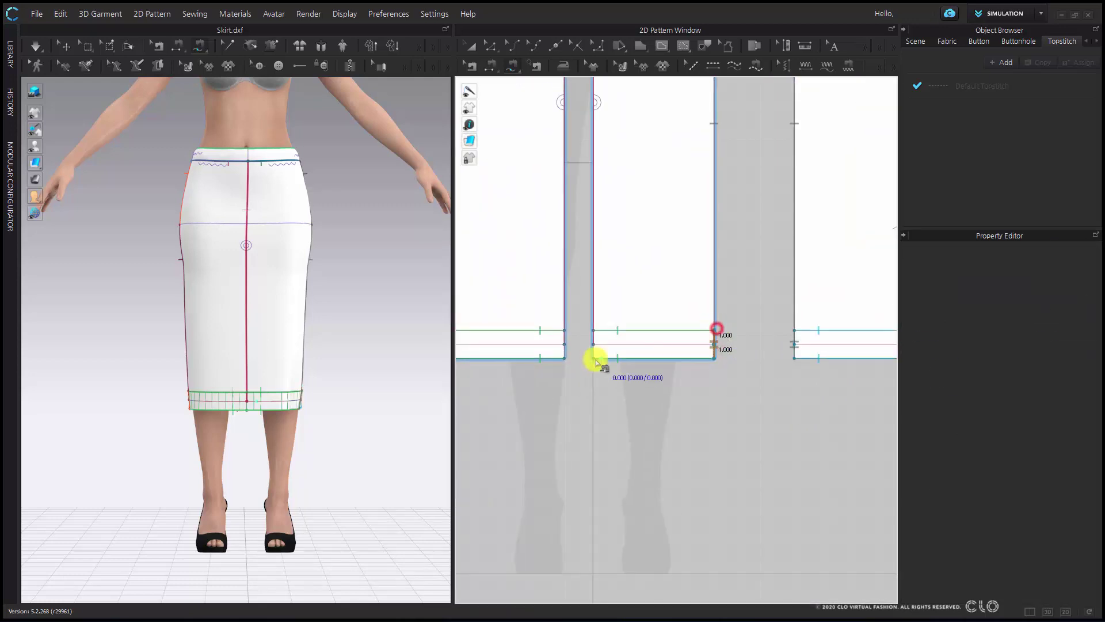
pyautogui.scroll(3, 574, 361)
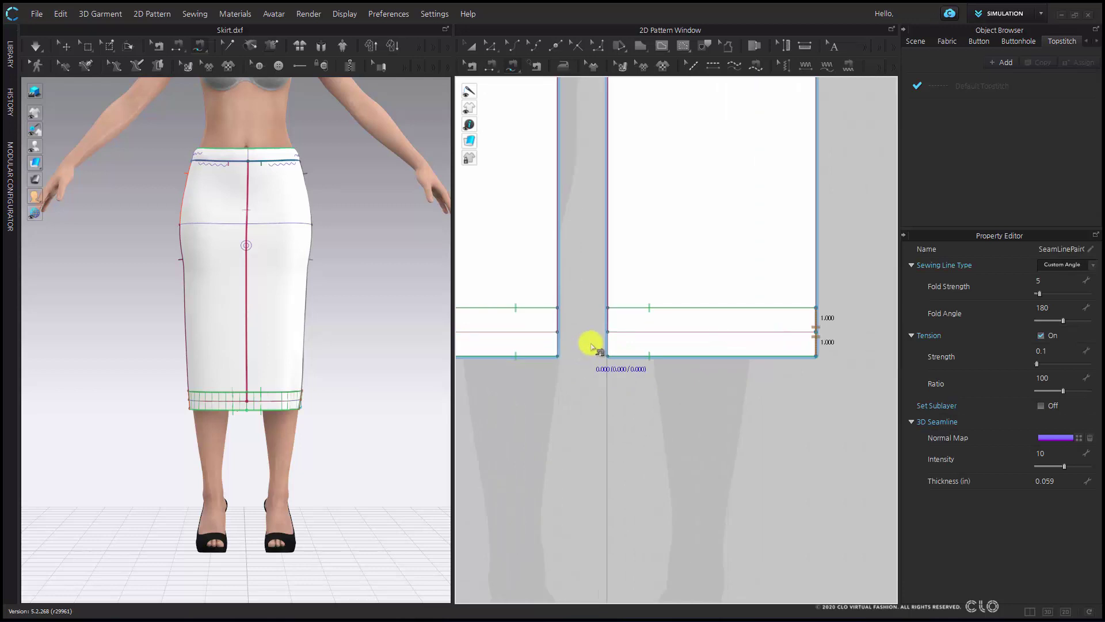
pyautogui.click(609, 311)
pyautogui.scroll(-3, 781, 413)
pyautogui.moveTo(762, 420); pyautogui.dragTo(685, 432, button='middle')
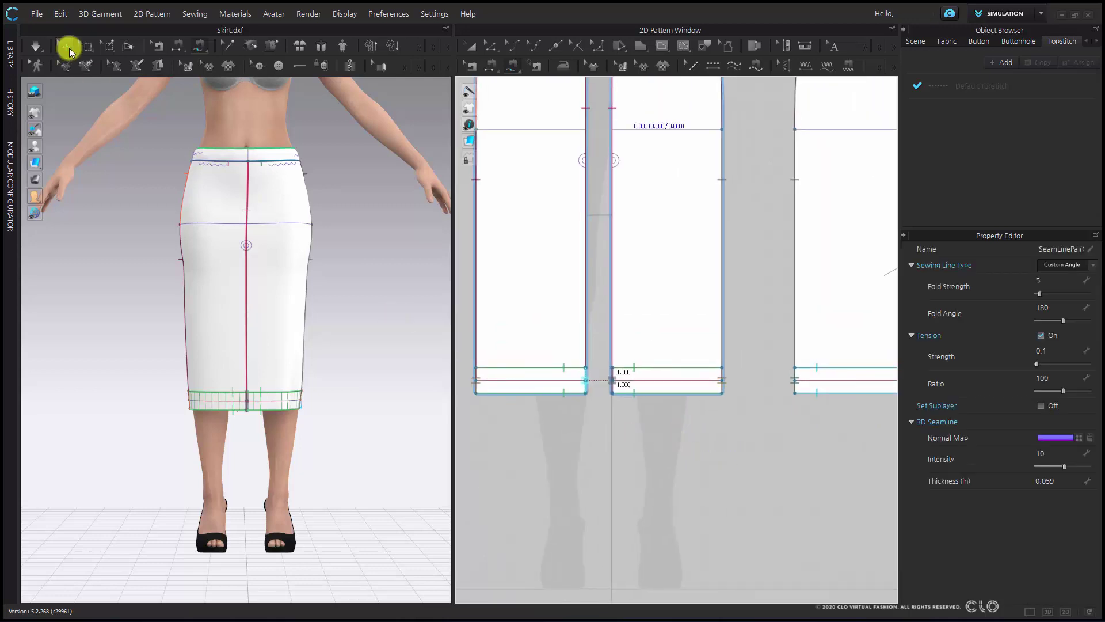
# - Fold the front panel's hem allowance inward along its lower internal line with Fold Arrangement
pyautogui.click(127, 46)
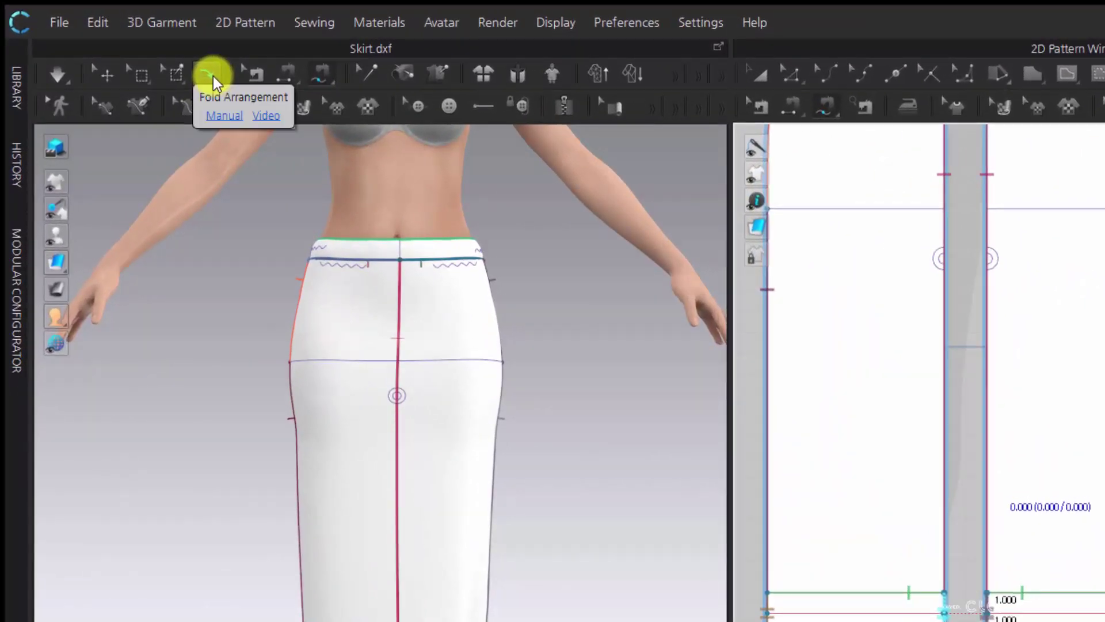
pyautogui.click(213, 76)
pyautogui.scroll(4, 338, 493)
pyautogui.moveTo(298, 436); pyautogui.dragTo(335, 433, button='right')
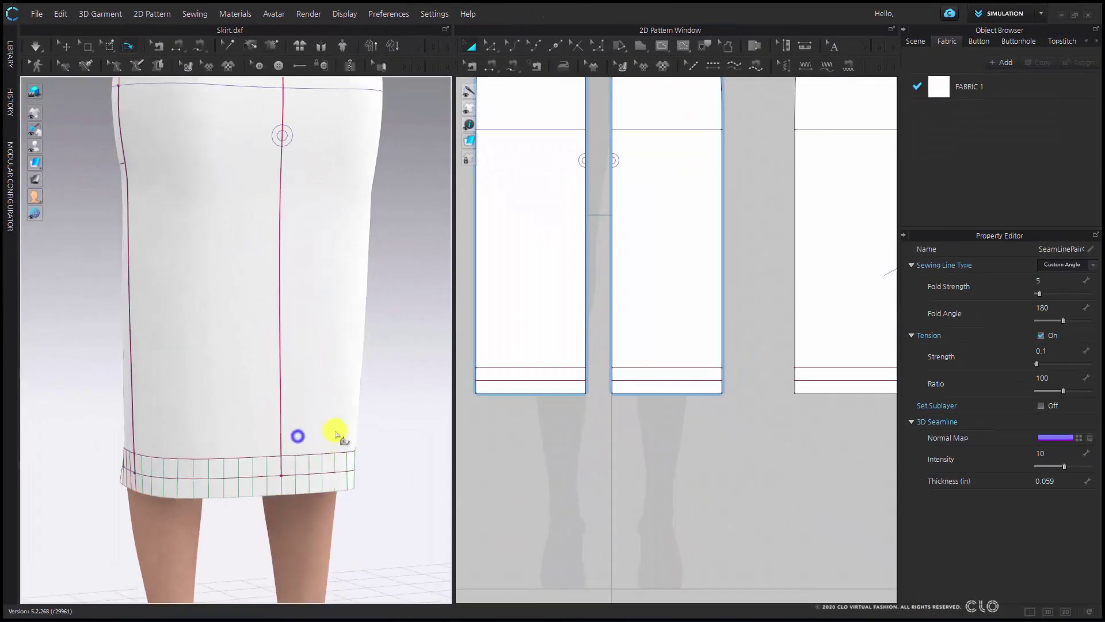
pyautogui.moveTo(338, 432); pyautogui.dragTo(345, 399, button='middle')
pyautogui.click(345, 413)
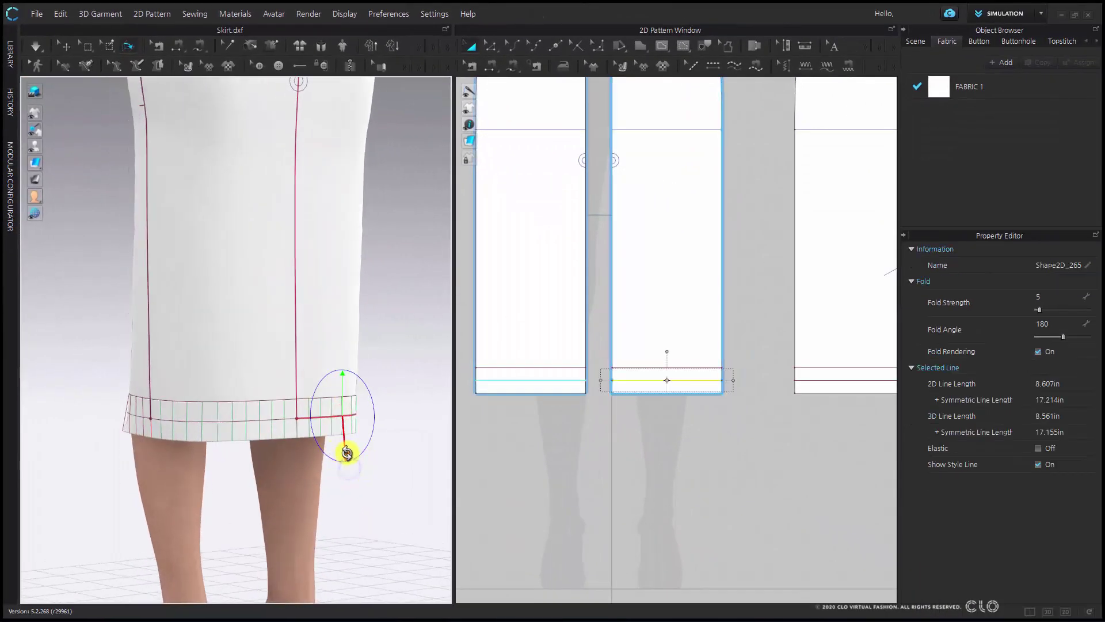
pyautogui.moveTo(347, 452); pyautogui.dragTo(317, 398)
# - Fold the hem allowances of both back panels inward along their lower internal lines with Fold Arrangement
pyautogui.click(279, 418)
pyautogui.moveTo(259, 464); pyautogui.dragTo(144, 457, button='right')
pyautogui.click(230, 426)
pyautogui.moveTo(141, 466); pyautogui.dragTo(166, 414)
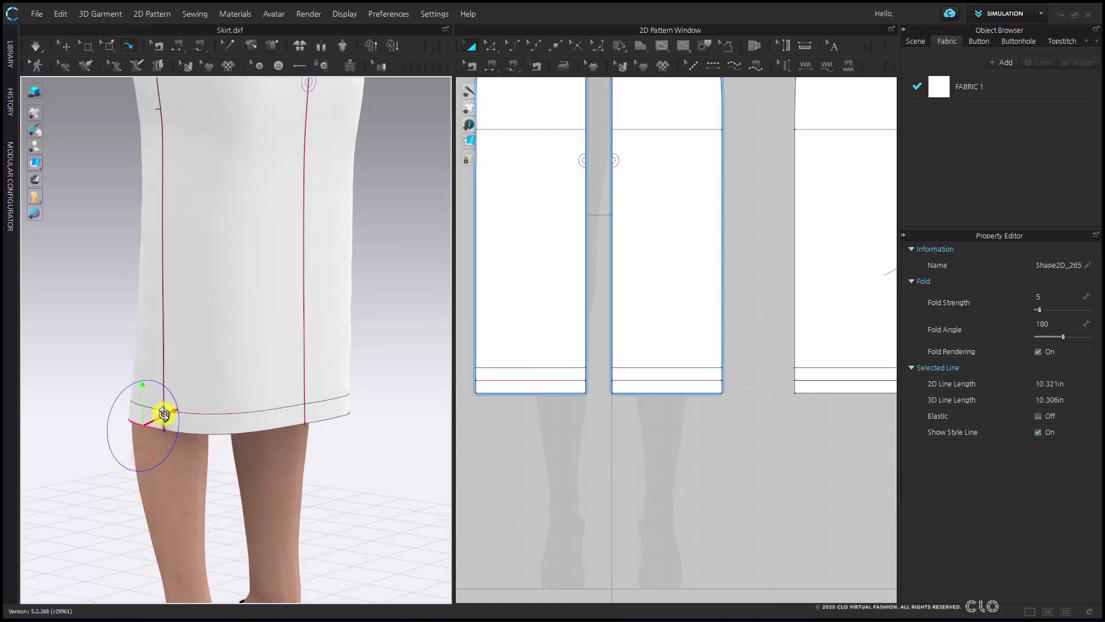
pyautogui.moveTo(197, 430); pyautogui.dragTo(321, 427, button='right')
pyautogui.click(149, 420)
pyautogui.moveTo(144, 442); pyautogui.dragTo(154, 413)
# - Simulate the garment to settle the folded hem and return to the front view of the avatar
pyautogui.moveTo(195, 478); pyautogui.dragTo(272, 476, button='right')
pyautogui.press('q')
pyautogui.scroll(-2, 201, 371)
pyautogui.press('space')
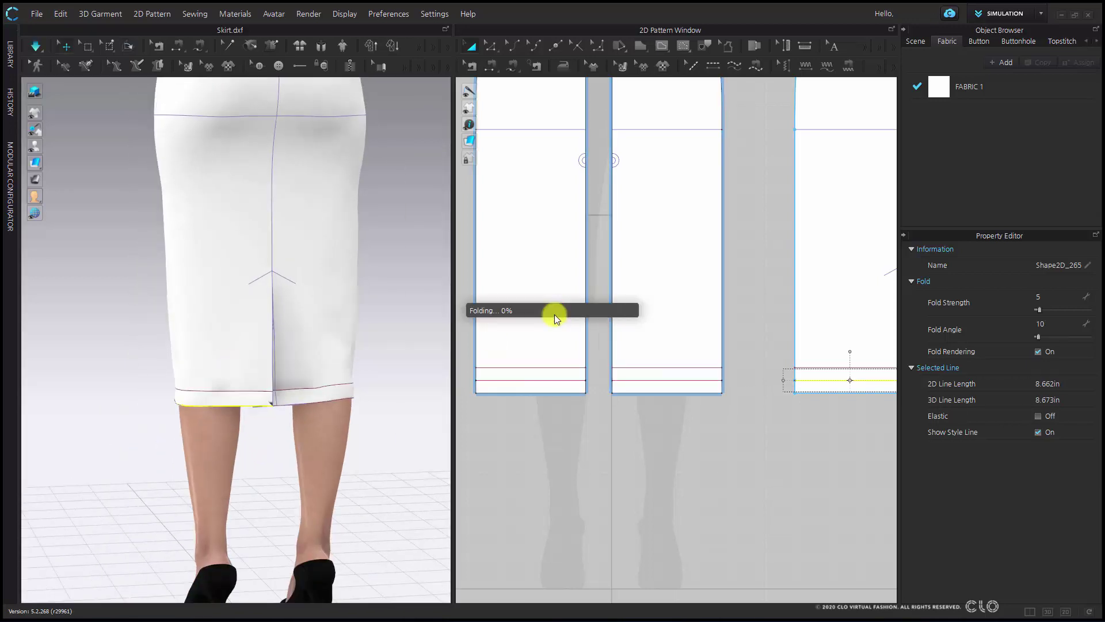
pyautogui.moveTo(282, 432); pyautogui.dragTo(371, 441, button='right')
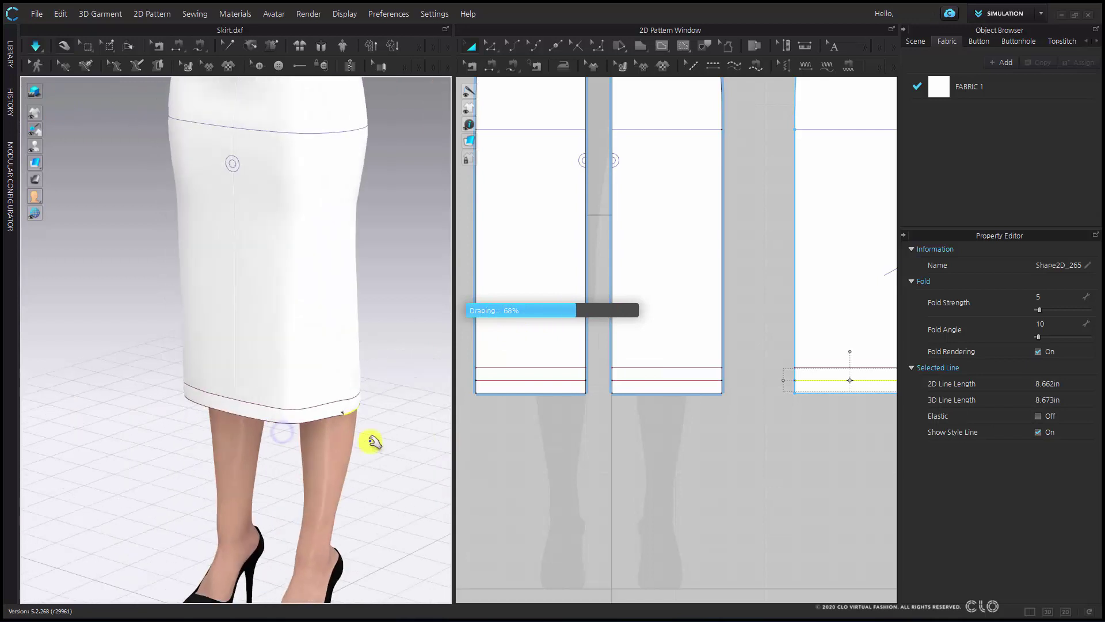
pyautogui.scroll(-2, 384, 378)
pyautogui.moveTo(362, 395); pyautogui.dragTo(315, 306, button='right')
pyautogui.press('2')
pyautogui.click(329, 406)
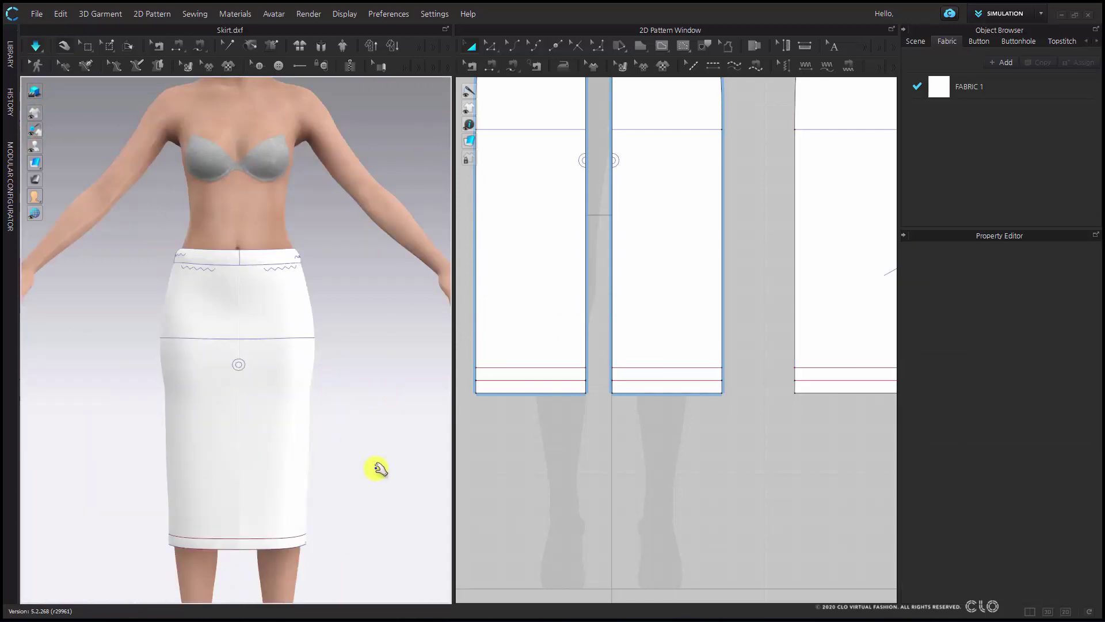
pyautogui.scroll(-3, 377, 468)
# - Merge the two symmetric front panel halves along their centre front line
pyautogui.press('z')
pyautogui.scroll(-4, 551, 382)
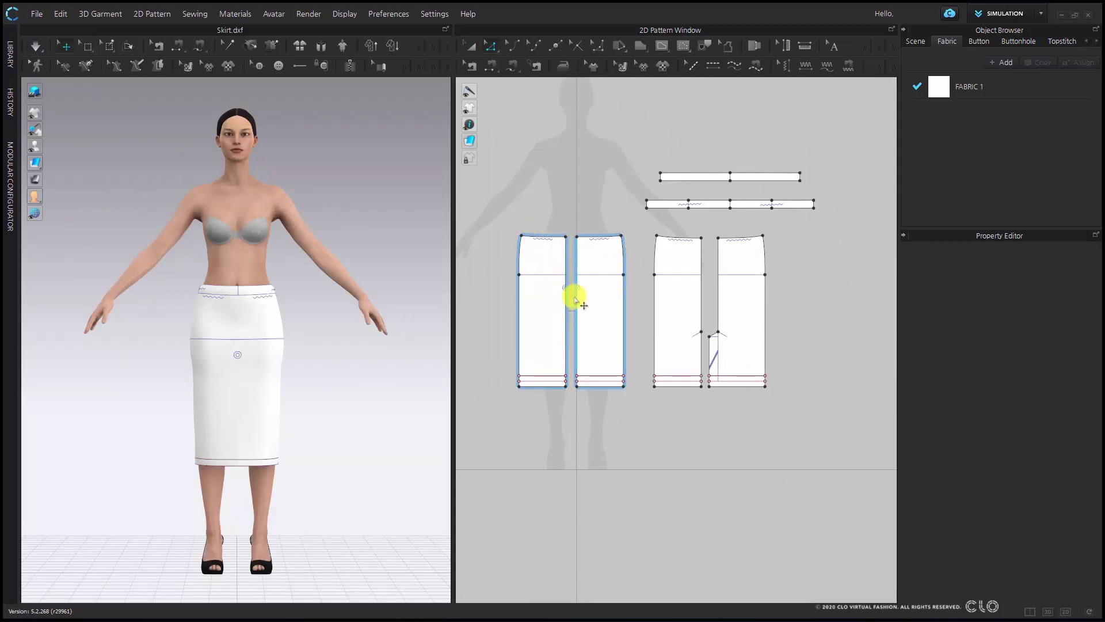
pyautogui.scroll(2, 569, 301)
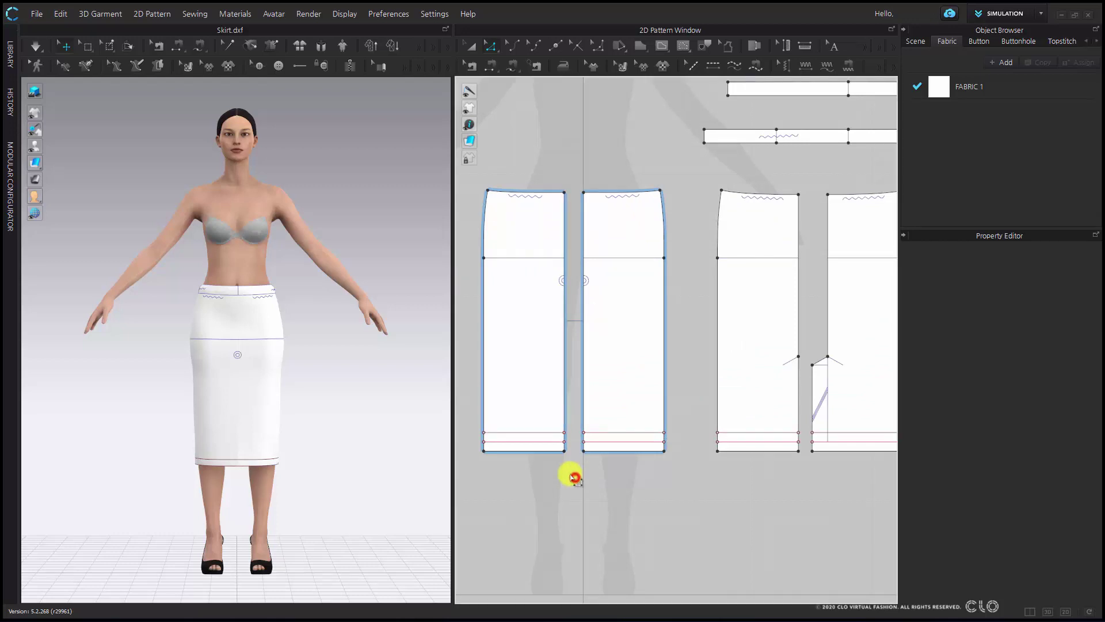
pyautogui.click(564, 415)
pyautogui.scroll(3, 573, 461)
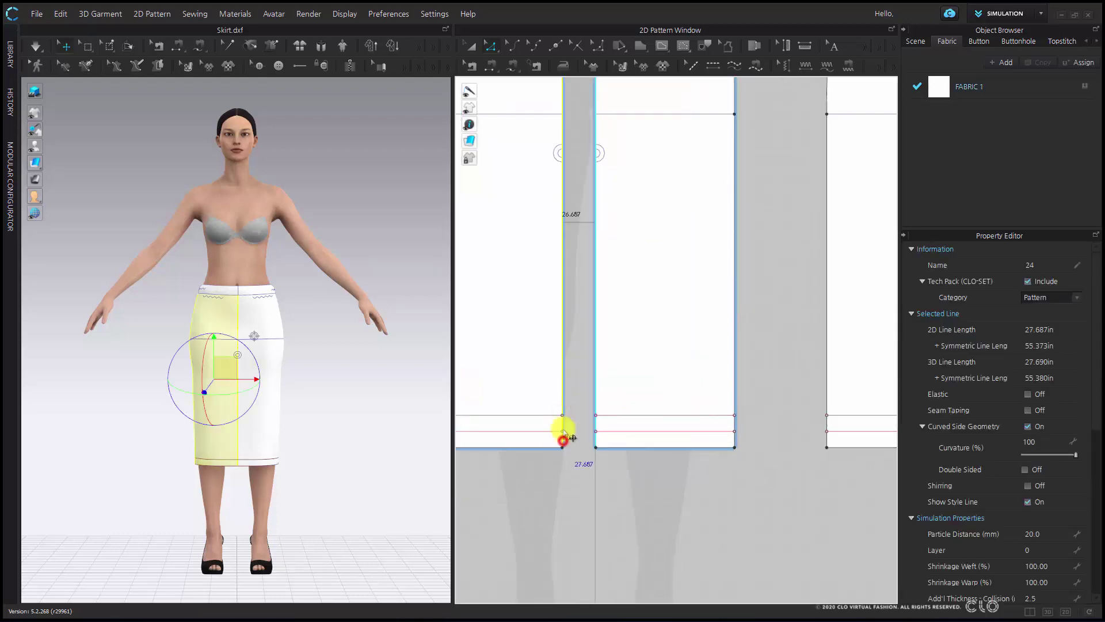
pyautogui.scroll(-3, 570, 437)
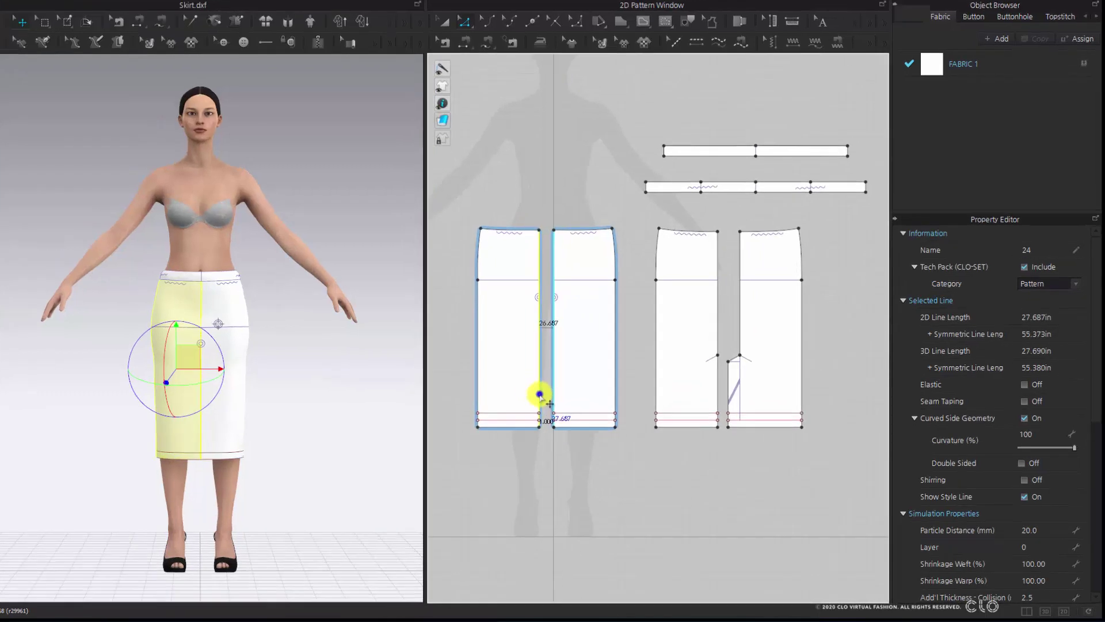
pyautogui.rightClick(562, 404)
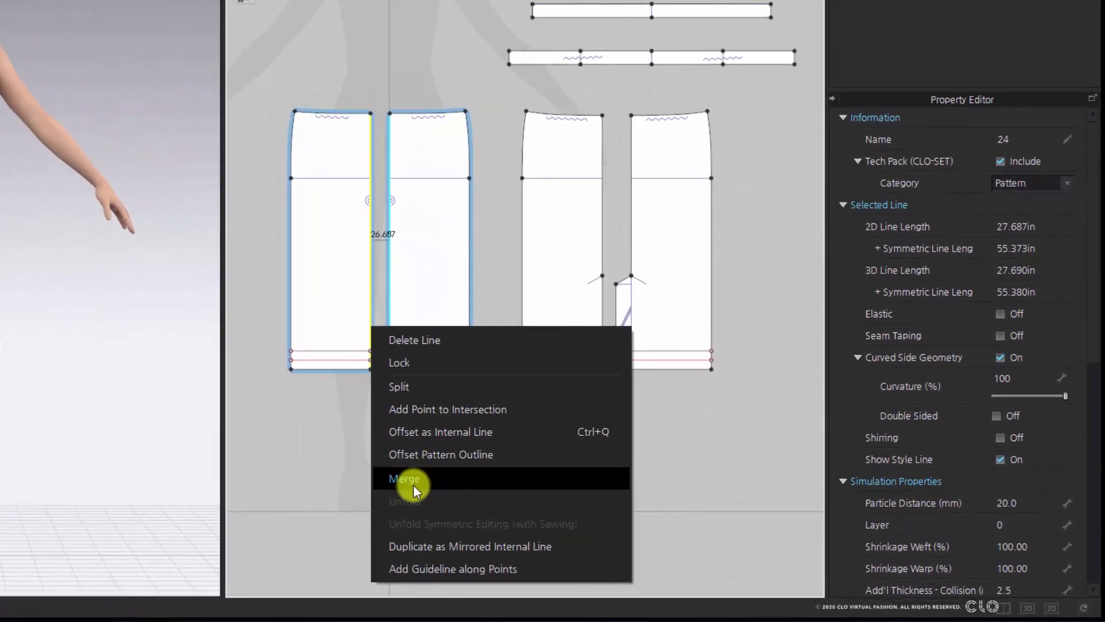
pyautogui.click(413, 485)
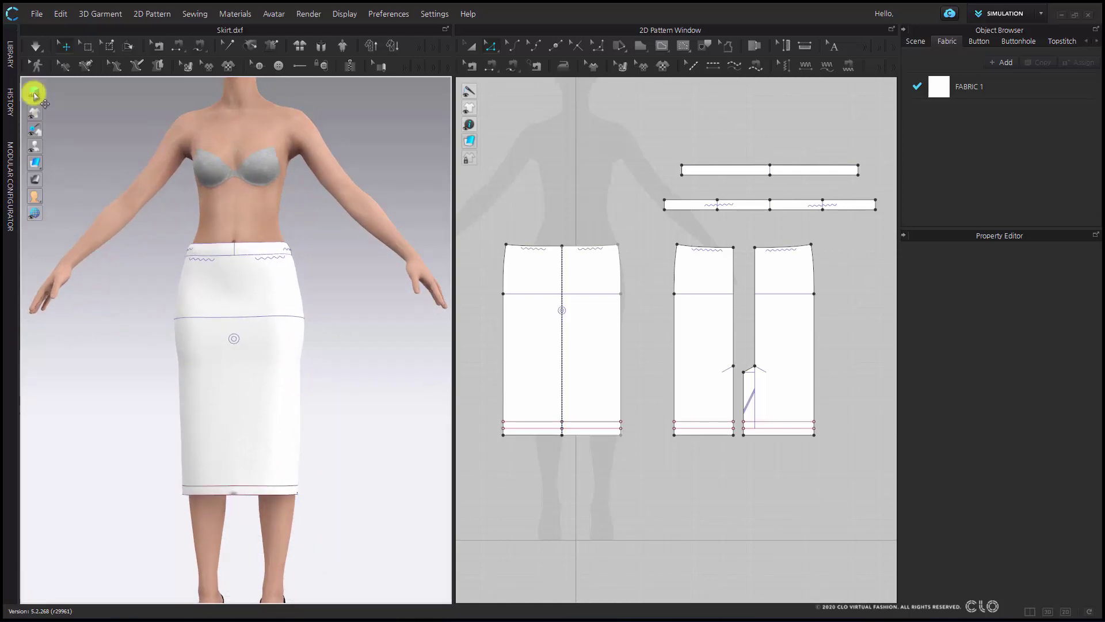
# - Apply the Corduroy_wale_Red fabric from the library's Skirt folder to FABRIC 1, then close the library
pyautogui.click(10, 52)
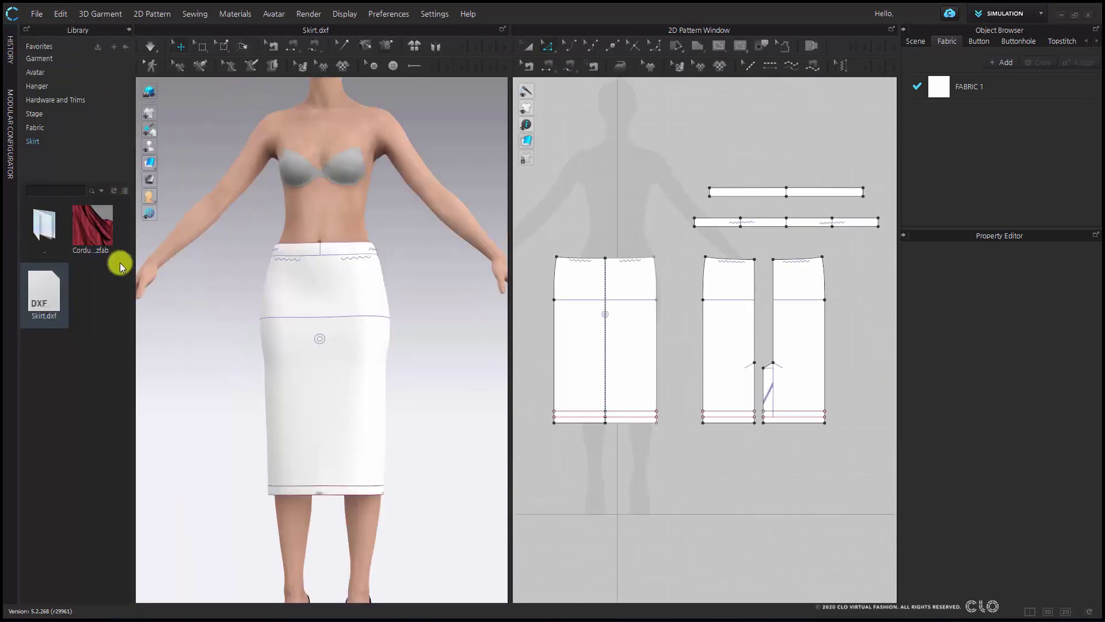
pyautogui.moveTo(76, 233)
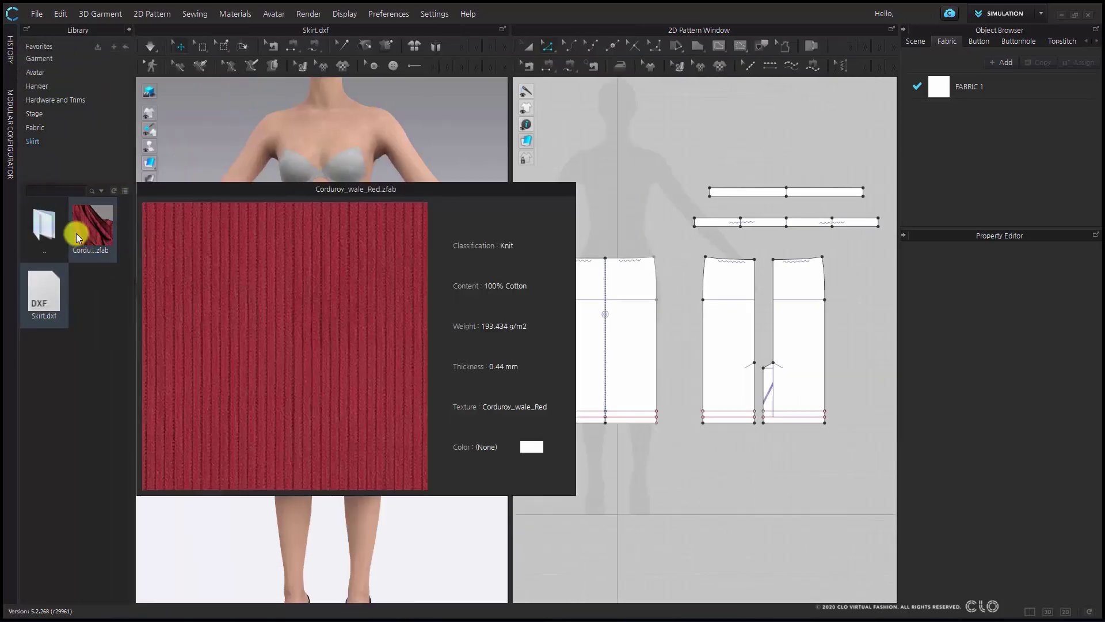
pyautogui.moveTo(88, 227); pyautogui.dragTo(954, 88)
pyautogui.click(444, 178)
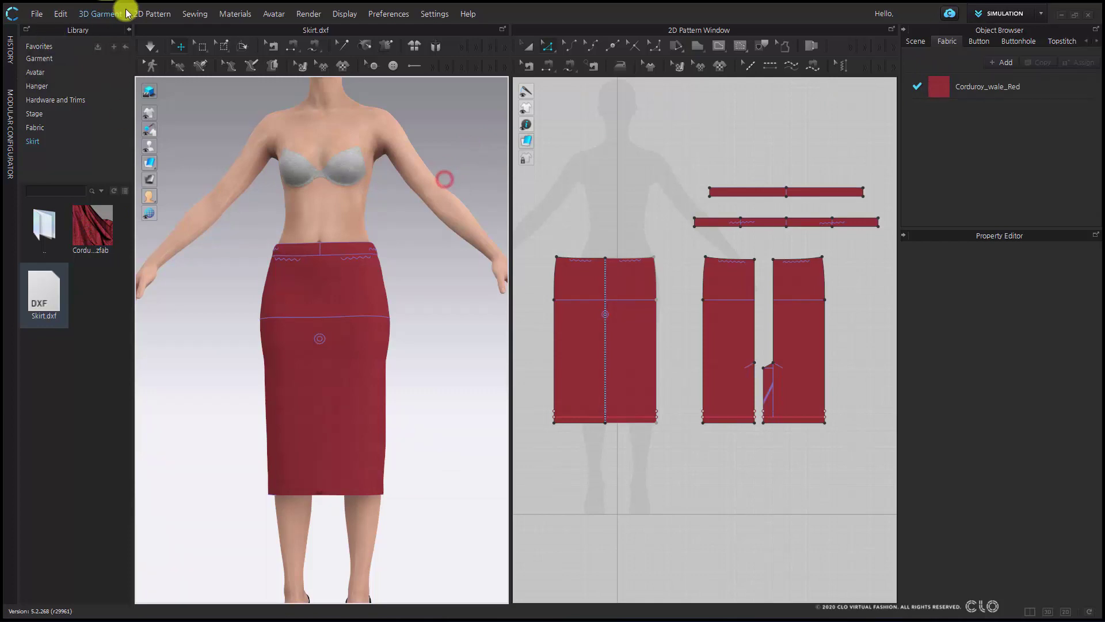
pyautogui.click(127, 30)
# - Hide the internal lines and base lines on the 3D garment and change its surface display to the thick textured style
pyautogui.moveTo(37, 114)
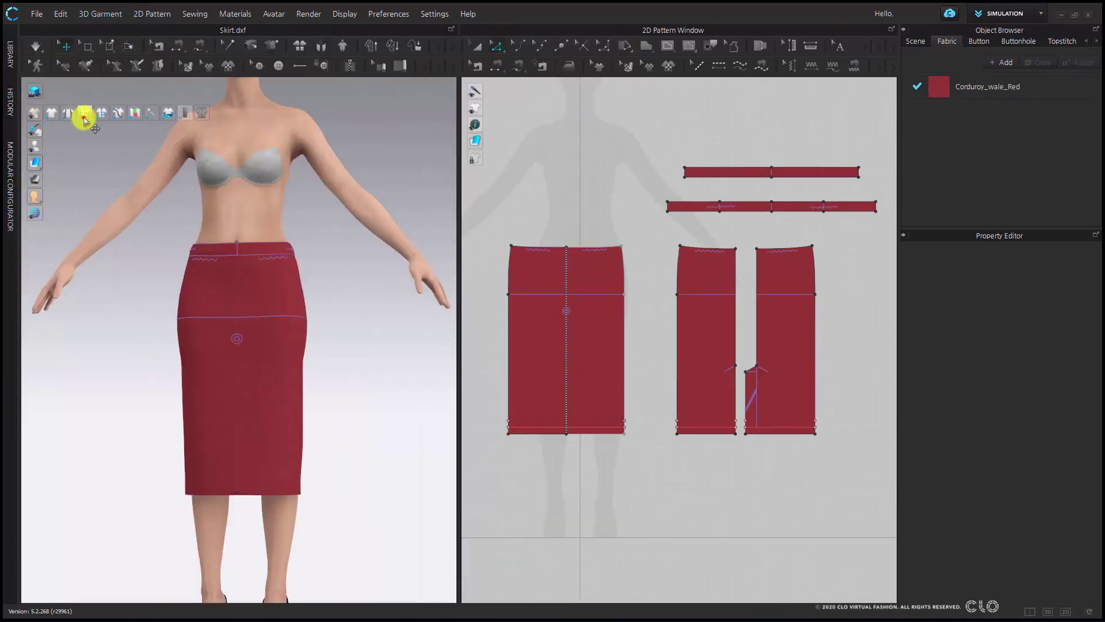
pyautogui.click(99, 116)
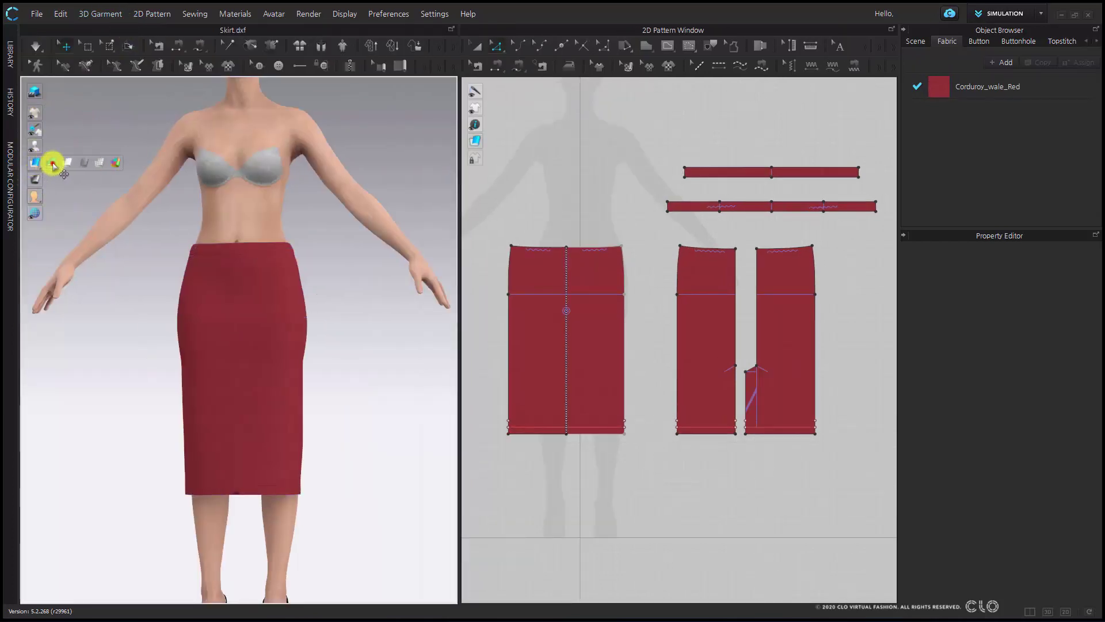
pyautogui.click(52, 164)
pyautogui.scroll(1, 329, 292)
pyautogui.moveTo(340, 286); pyautogui.dragTo(325, 304, button='right')
pyautogui.scroll(3, 360, 279)
pyautogui.moveTo(383, 235); pyautogui.dragTo(359, 241, button='right')
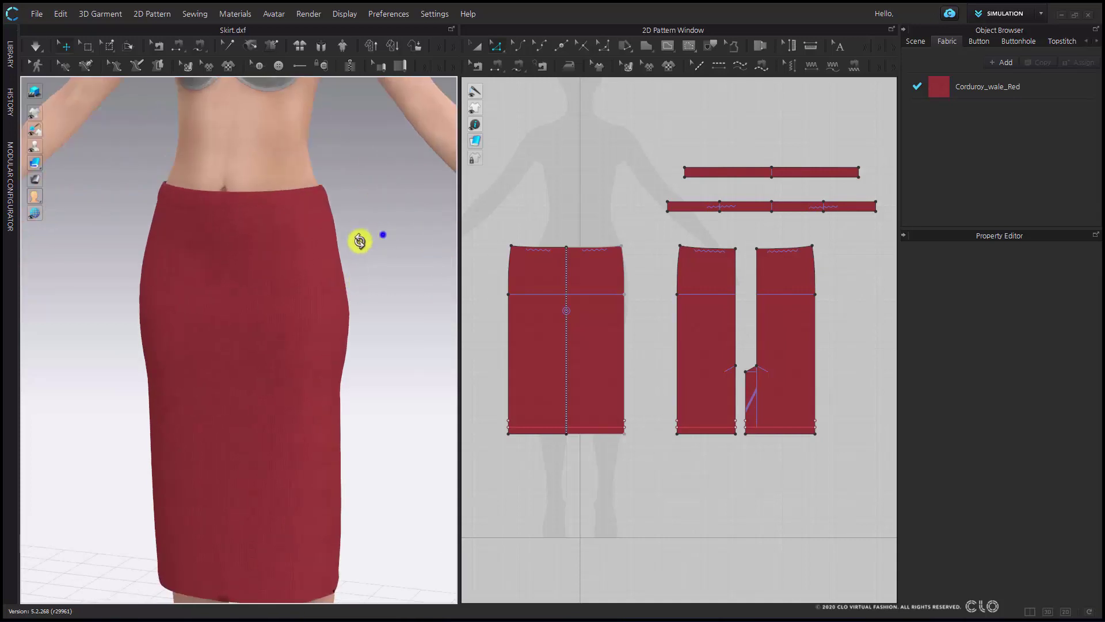
# - Turn on Bond for the shorter waistband pattern, using the Fusible preset
pyautogui.click(244, 200)
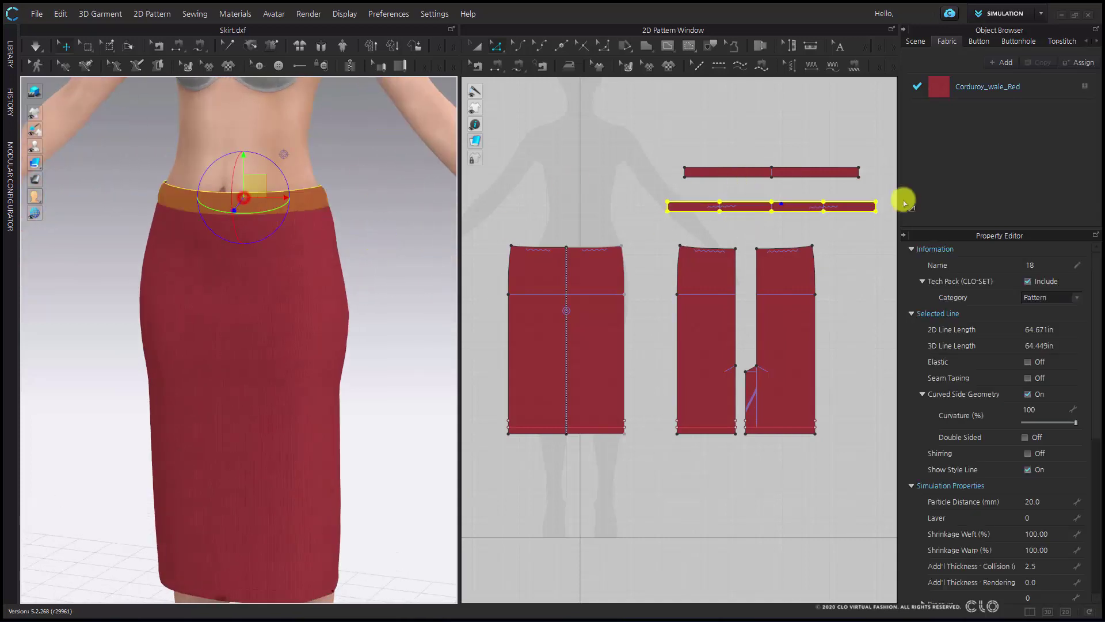
pyautogui.press('a')
pyautogui.click(731, 139)
pyautogui.click(728, 175)
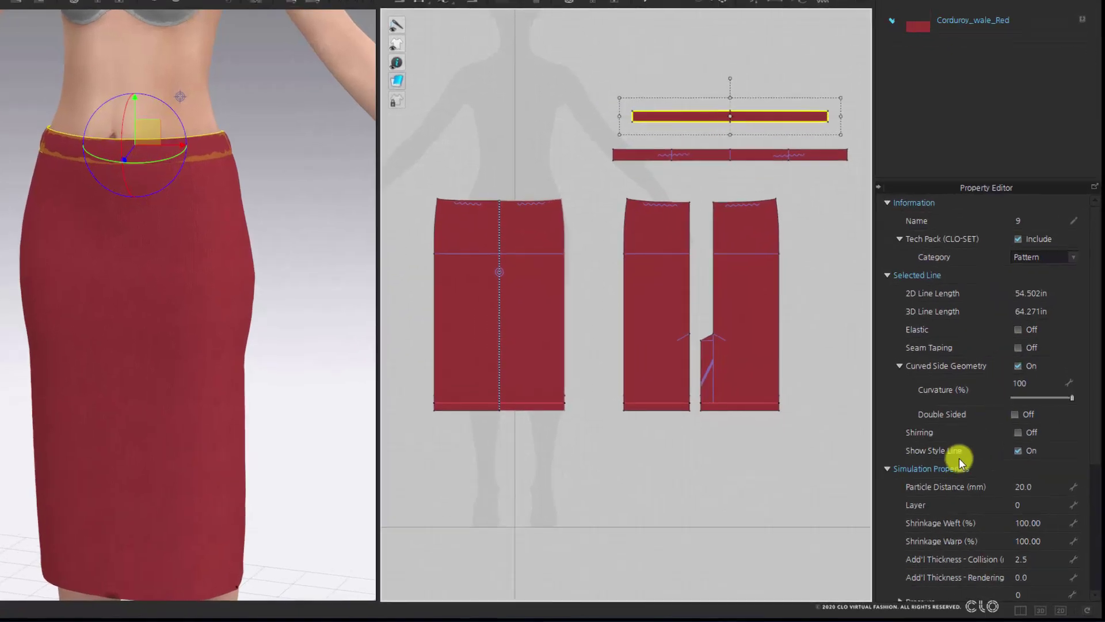
pyautogui.scroll(-4, 951, 476)
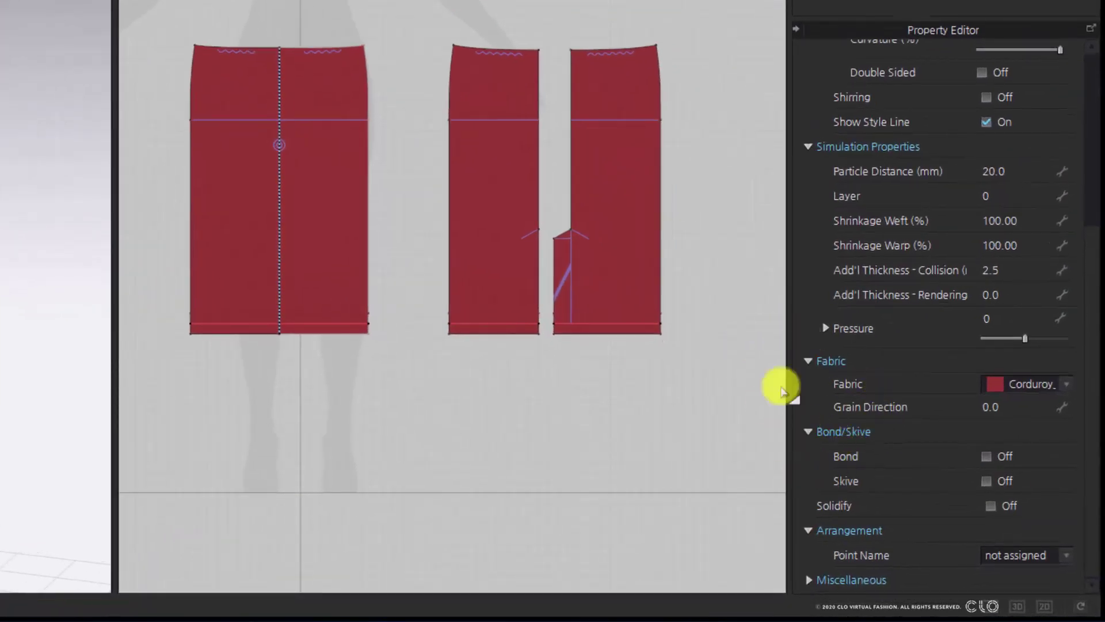
pyautogui.click(987, 456)
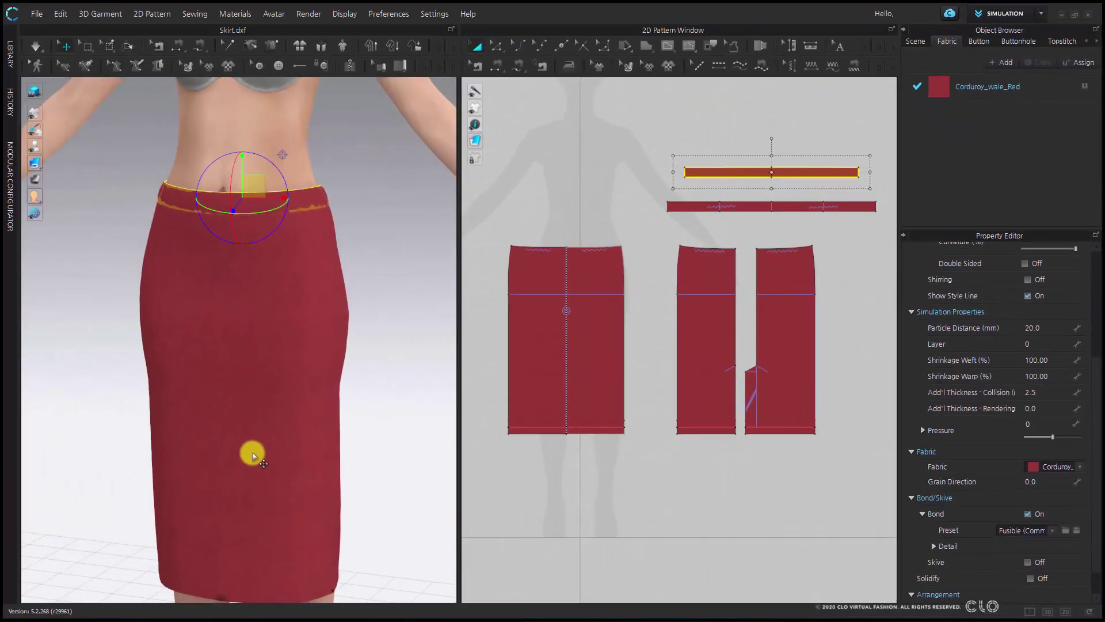
# - Run the simulation to drape the skirt with its bonded waistband
pyautogui.moveTo(386, 444); pyautogui.dragTo(389, 382, button='middle')
pyautogui.click(390, 383)
pyautogui.press('space')
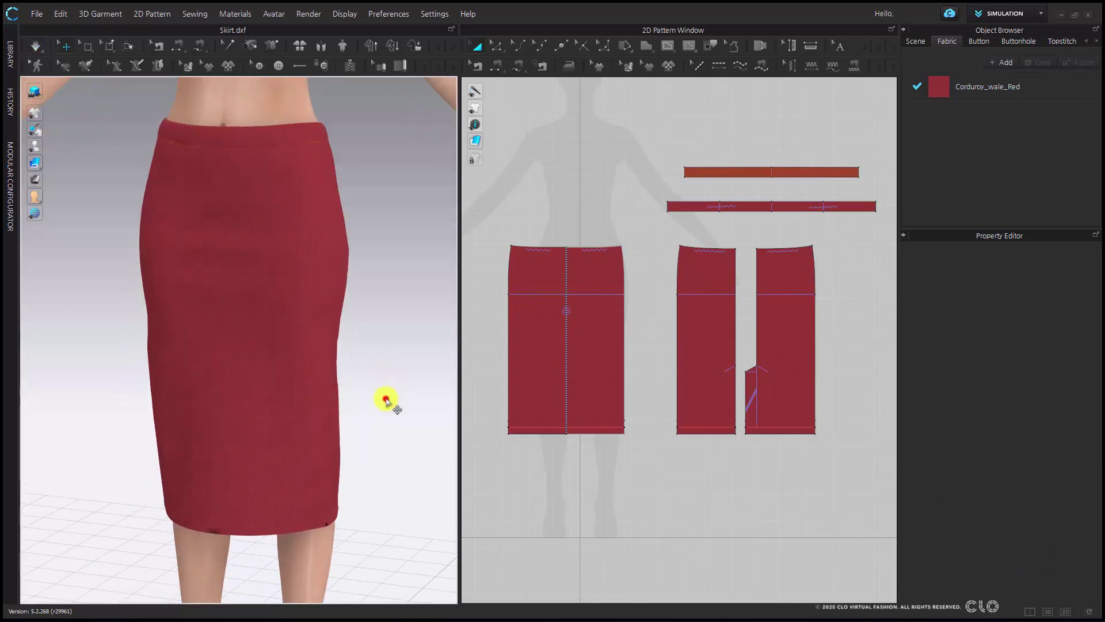
pyautogui.moveTo(399, 405)
pyautogui.mouseDown(button='right')
pyautogui.moveTo(230, 414)
pyautogui.moveTo(404, 414)
pyautogui.mouseUp(button='right')
# - Set the particle distance of all skirt and waistband patterns to 5 mm
pyautogui.scroll(-4, 620, 289)
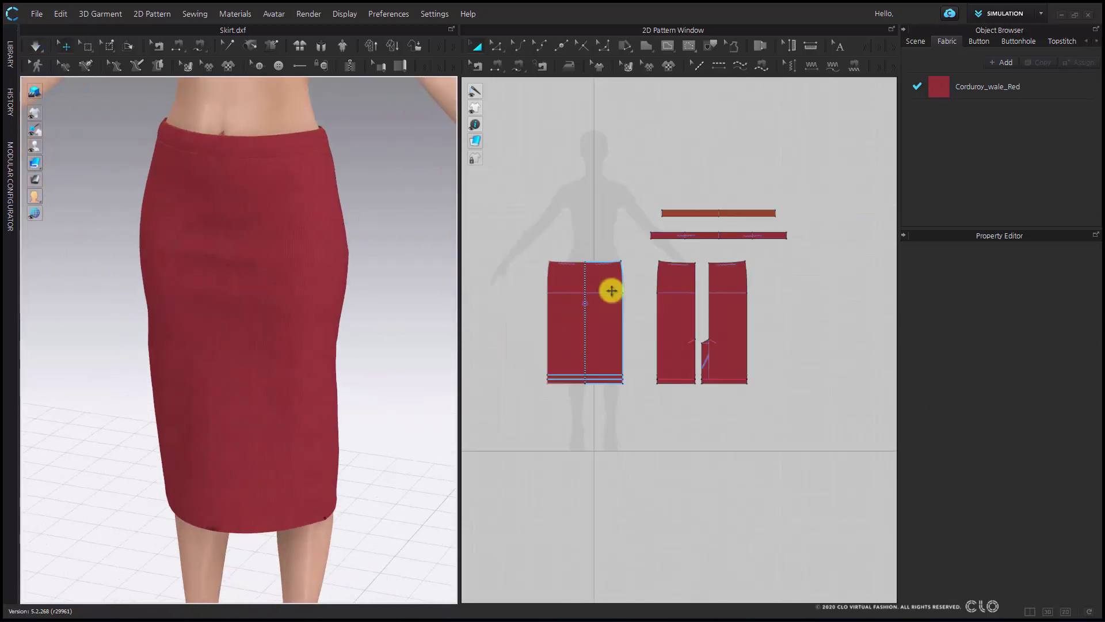
pyautogui.moveTo(508, 137); pyautogui.dragTo(834, 488)
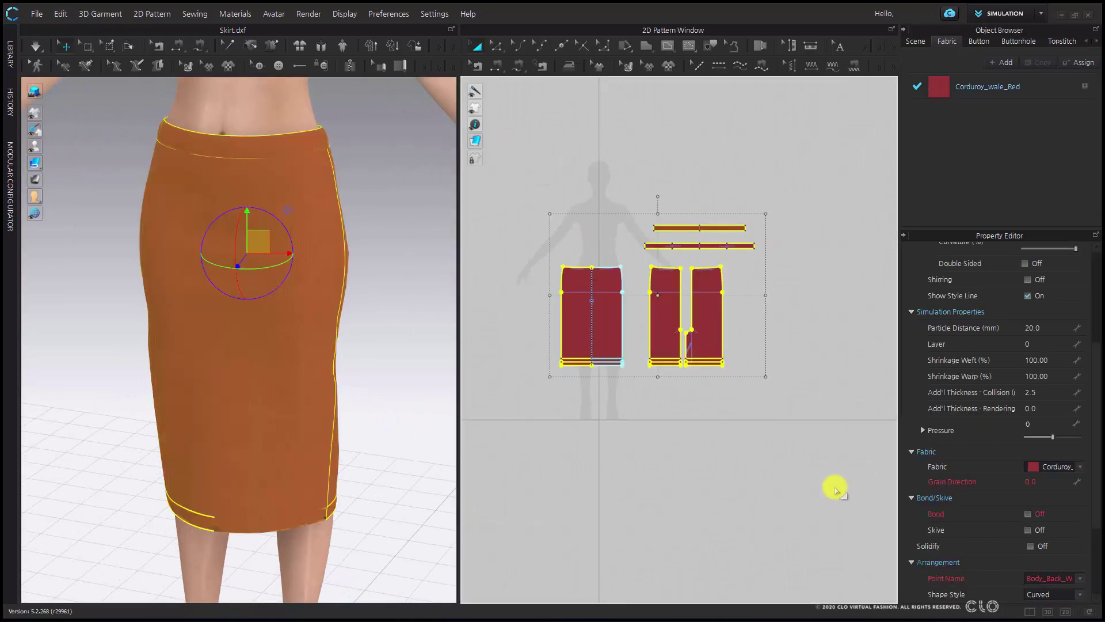
pyautogui.click(1044, 327)
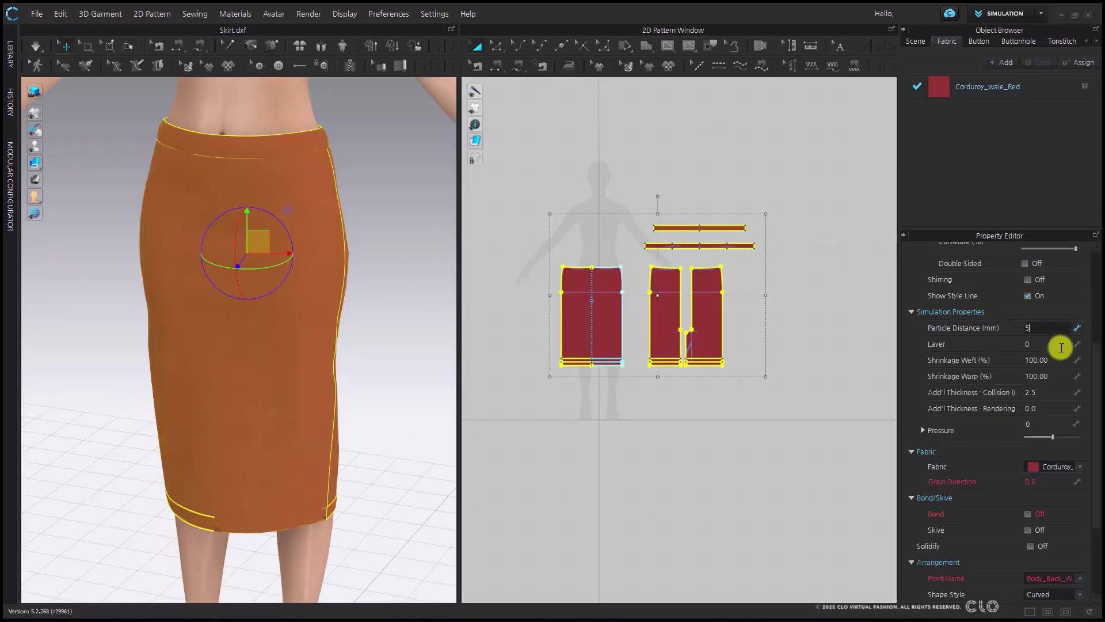
pyautogui.write('5')
pyautogui.press('Return')
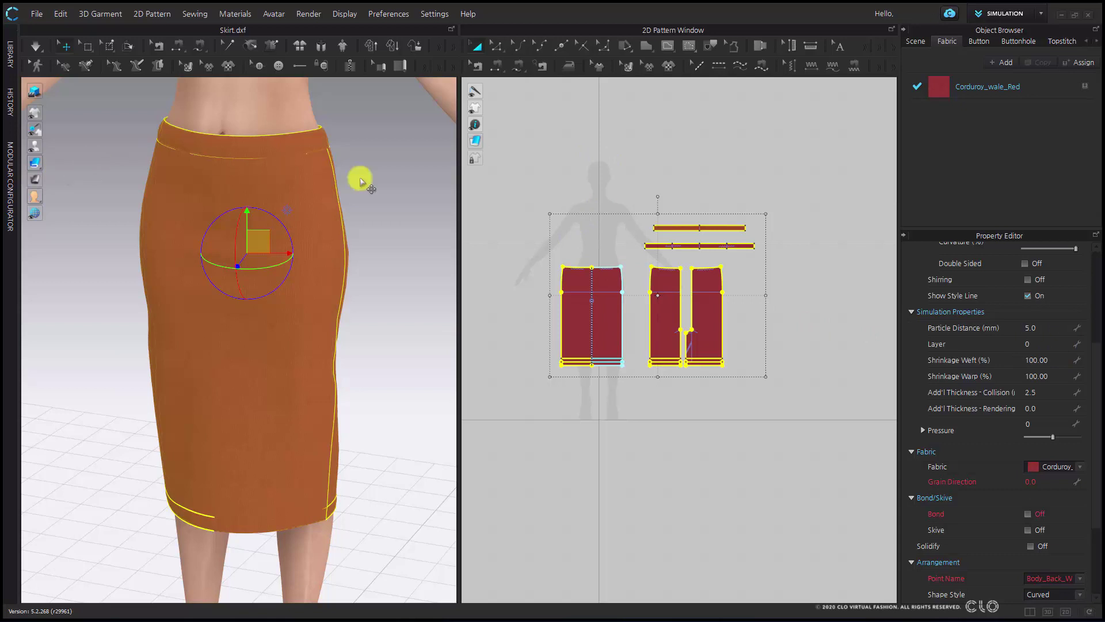
# - Simulate the skirt with the refined particle distance and inspect the front hem up close
pyautogui.click(36, 44)
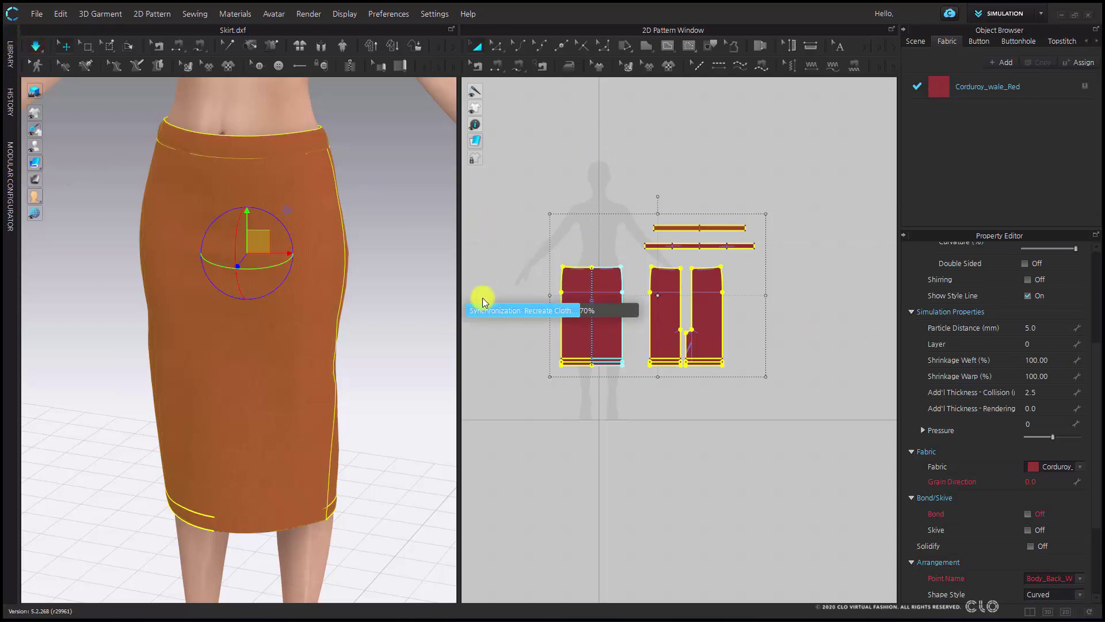
pyautogui.press('space')
pyautogui.click(396, 421)
pyautogui.moveTo(396, 421); pyautogui.dragTo(398, 347, button='middle')
pyautogui.scroll(5, 399, 348)
pyautogui.moveTo(398, 360)
pyautogui.mouseDown(button='right')
pyautogui.moveTo(281, 330)
pyautogui.moveTo(340, 360)
pyautogui.moveTo(381, 365)
pyautogui.mouseUp(button='right')
pyautogui.scroll(2, 303, 346)
pyautogui.moveTo(304, 458); pyautogui.dragTo(299, 395, button='right')
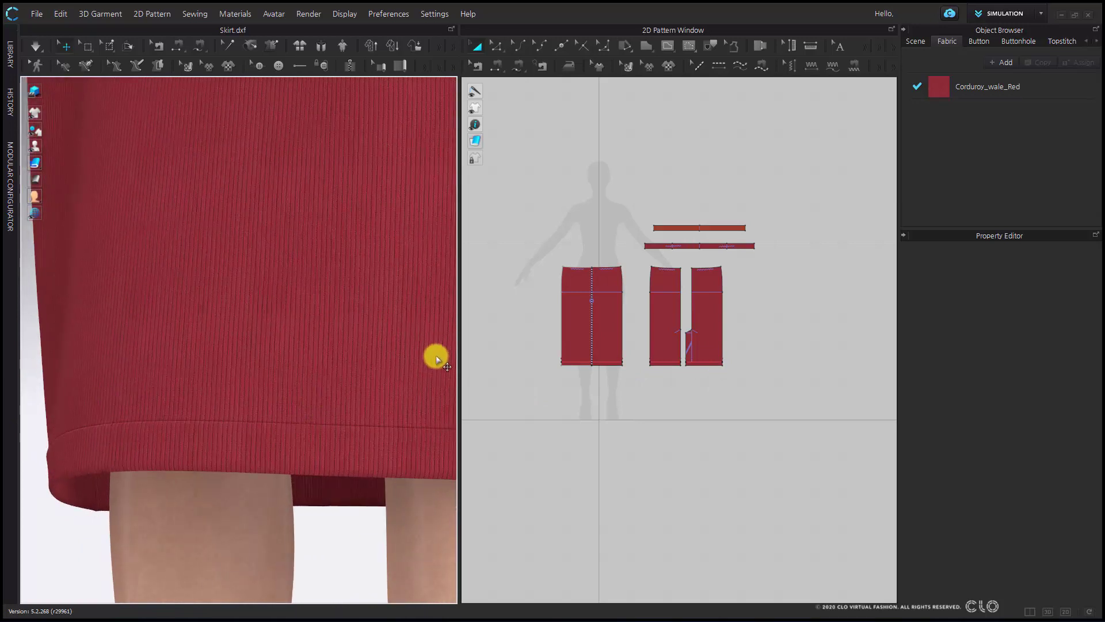
pyautogui.scroll(4, 602, 372)
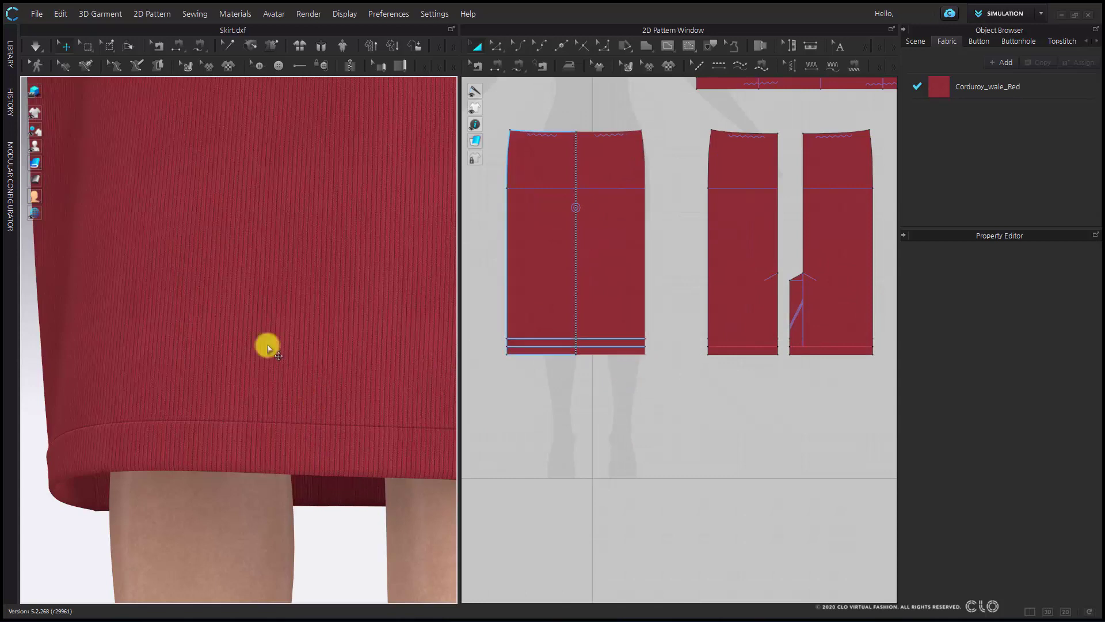
pyautogui.press('b')
pyautogui.scroll(5, 548, 381)
pyautogui.moveTo(586, 325); pyautogui.dragTo(650, 387, button='middle')
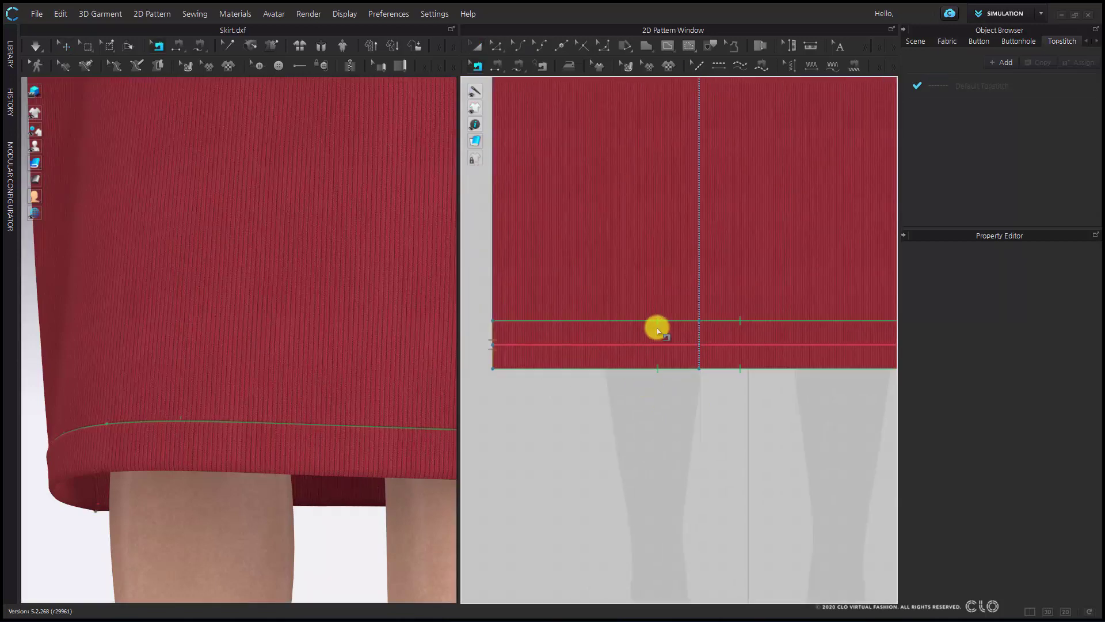
pyautogui.click(657, 321)
pyautogui.click(745, 408)
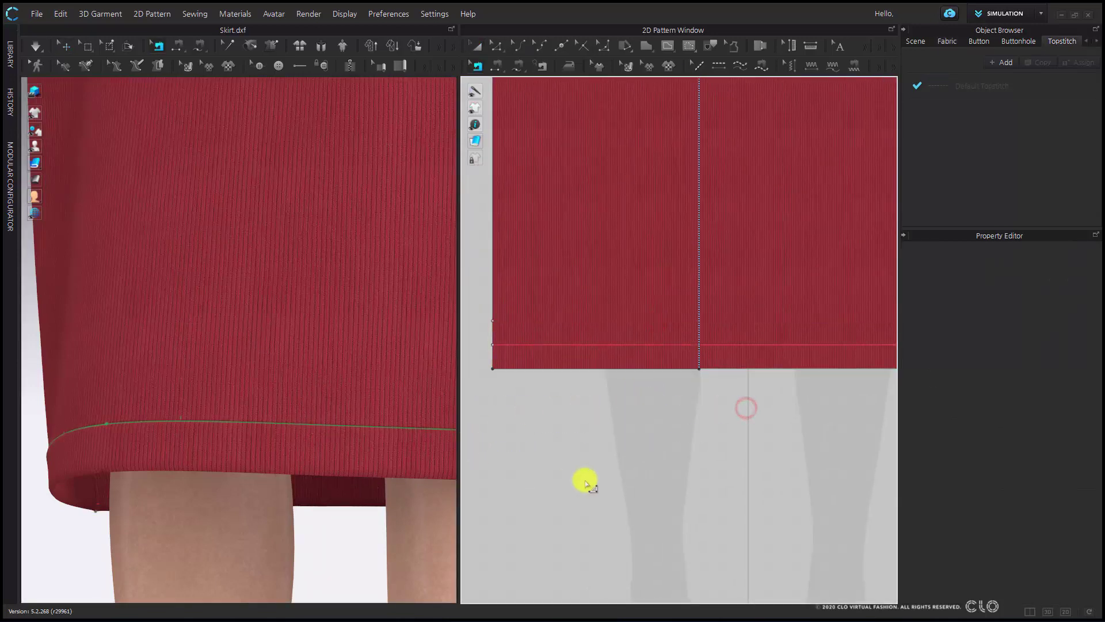
pyautogui.press('Escape')
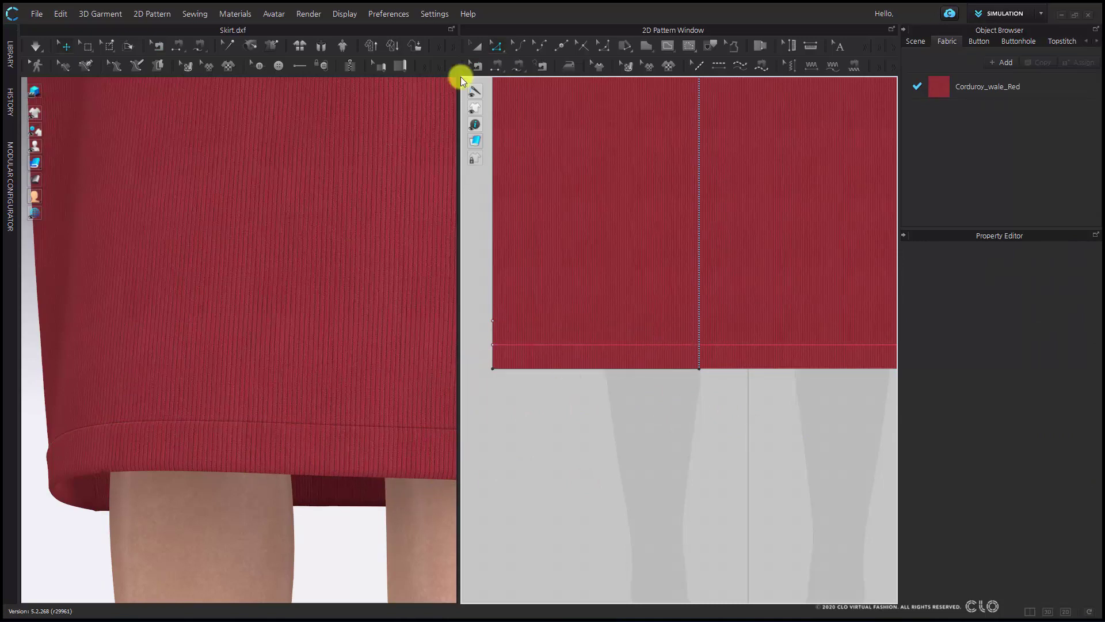
# - Hide the fabric texture on the 2D patterns and set the front hem seam's 3D seamline intensity to 0
pyautogui.click(497, 48)
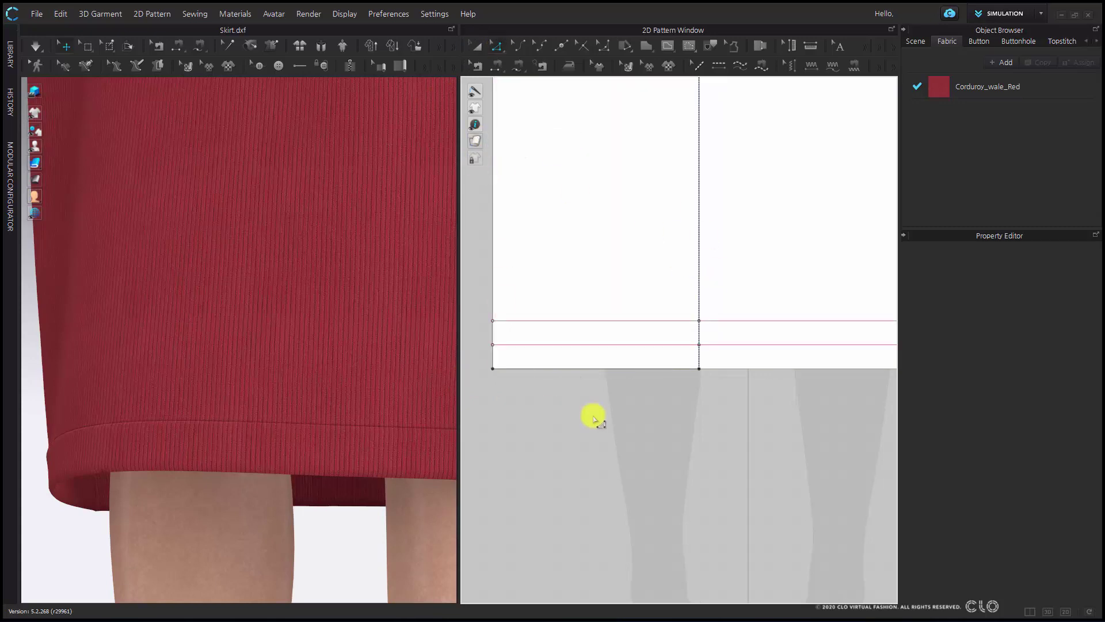
pyautogui.click(478, 67)
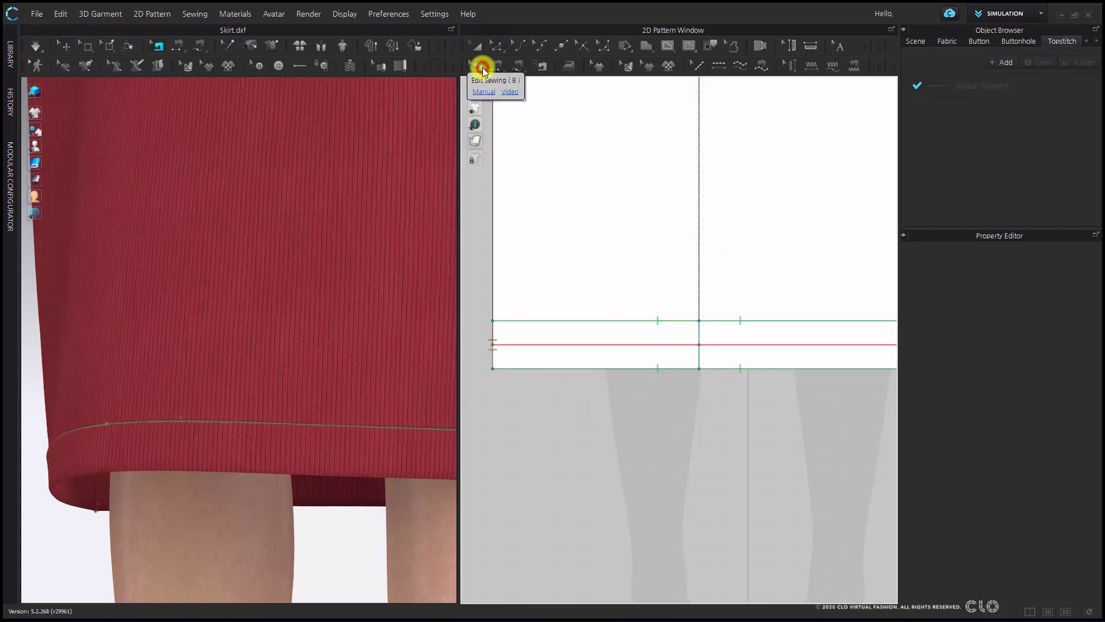
pyautogui.click(626, 321)
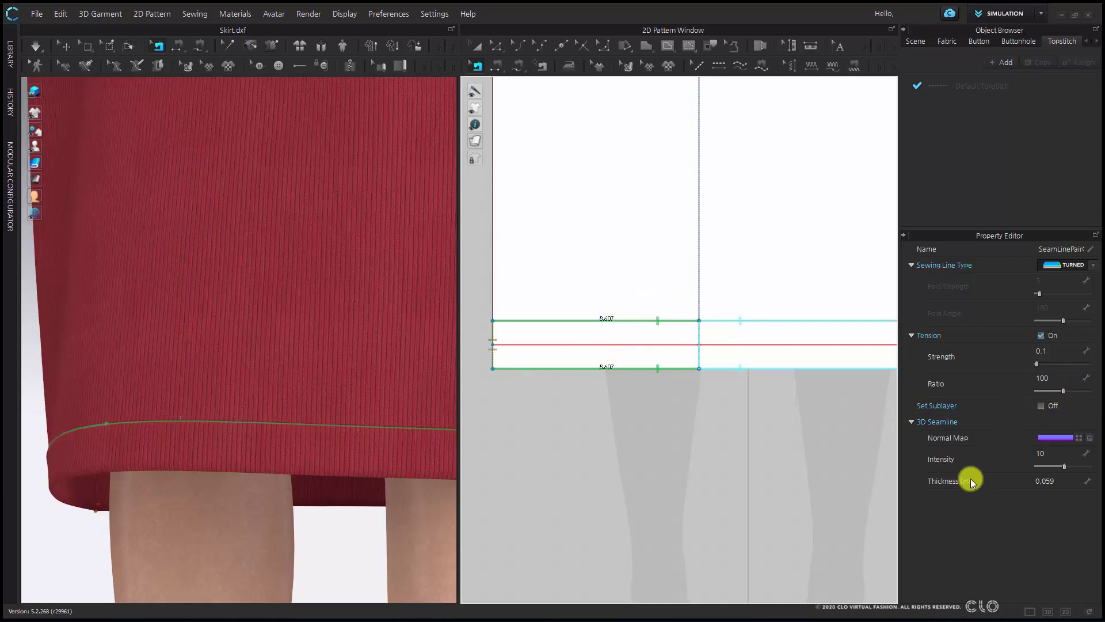
pyautogui.click(1057, 453)
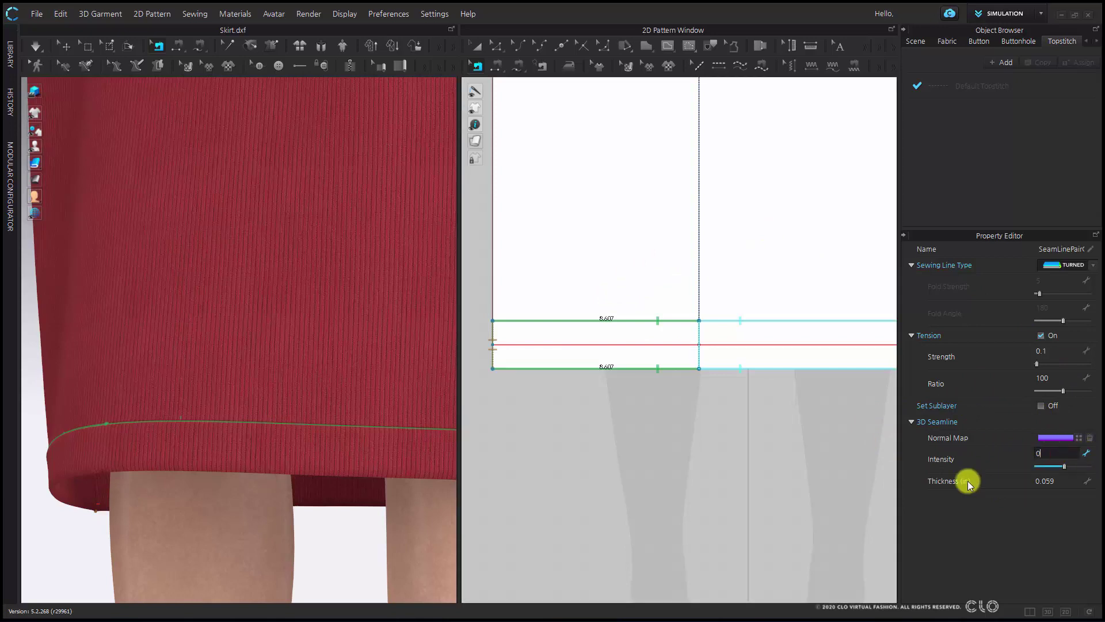
pyautogui.write('0')
pyautogui.click(624, 464)
pyautogui.click(57, 45)
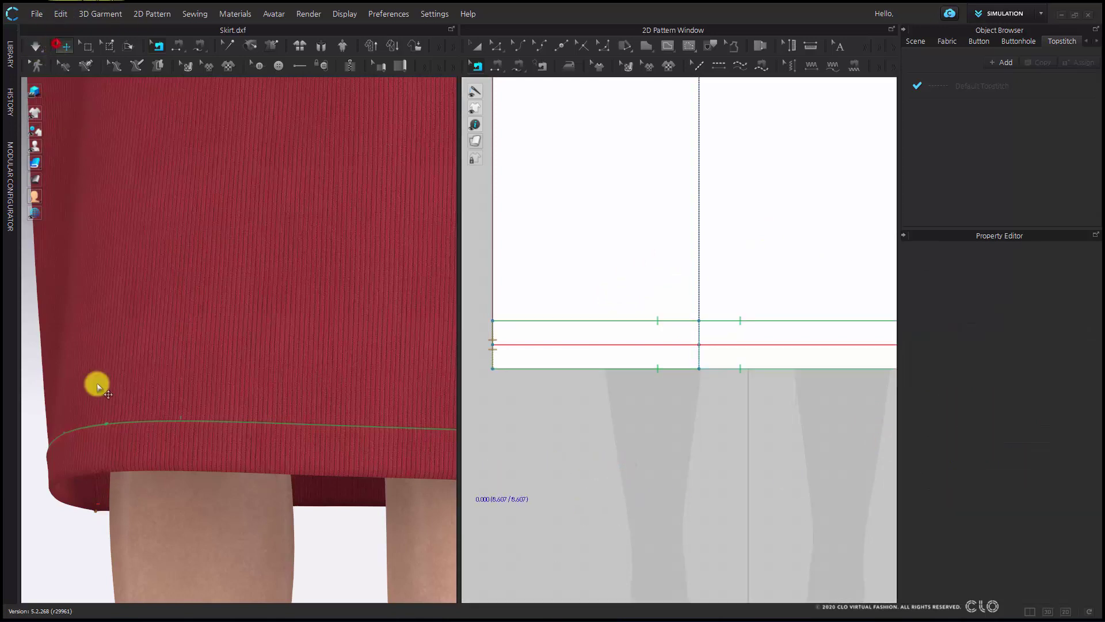
pyautogui.click(30, 535)
# - Apply Hi-Res Garment with 5 mm particle distance, 1 mm collision thickness, 0 mm skin offset and Fitting (Accurate) simulation quality
pyautogui.moveTo(210, 459)
pyautogui.mouseDown(button='right')
pyautogui.moveTo(227, 468)
pyautogui.moveTo(197, 454)
pyautogui.mouseUp(button='right')
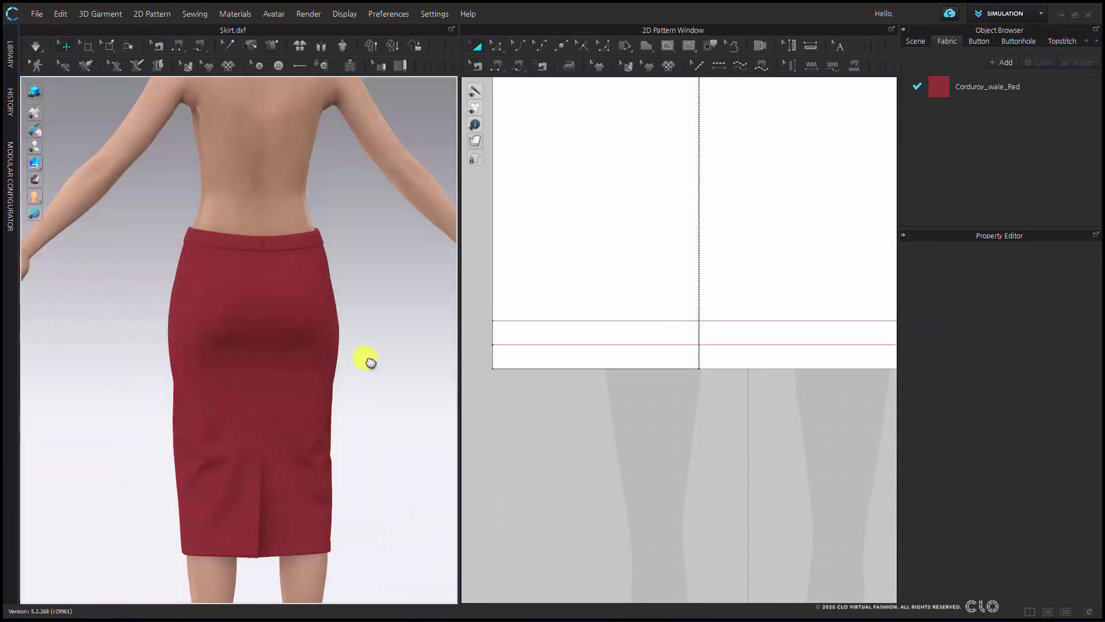
pyautogui.moveTo(389, 412); pyautogui.dragTo(327, 424, button='right')
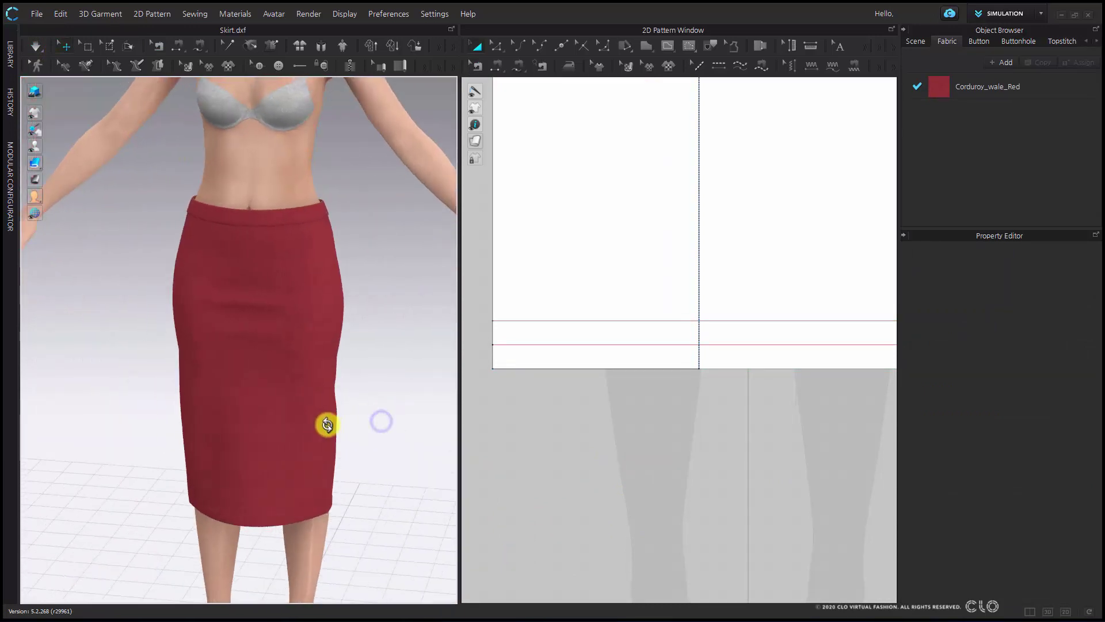
pyautogui.press('2')
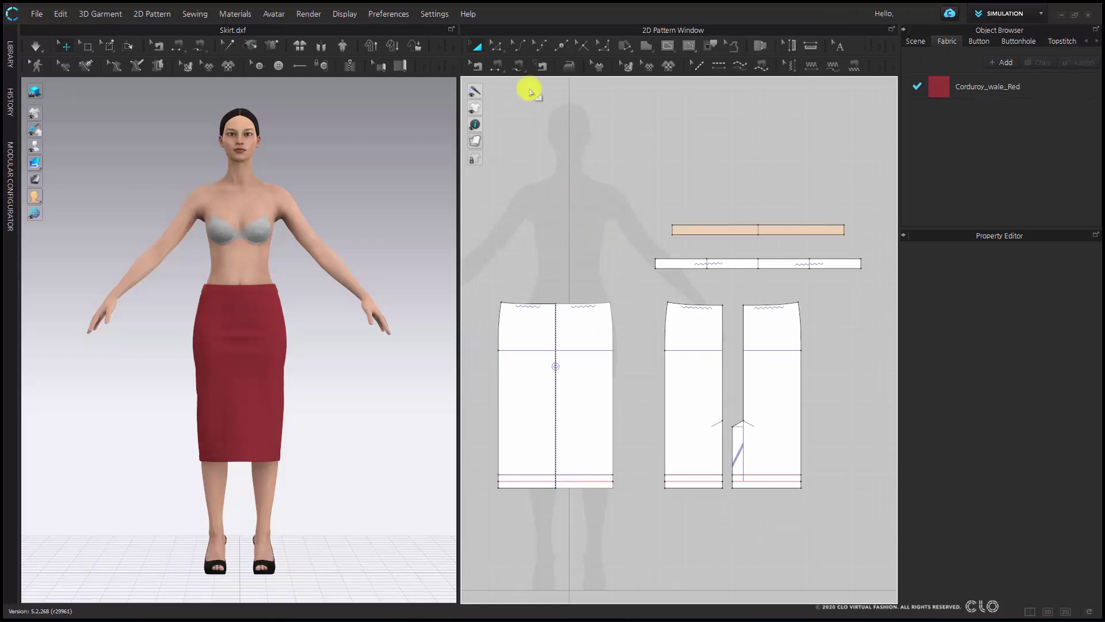
pyautogui.click(477, 46)
pyautogui.click(602, 188)
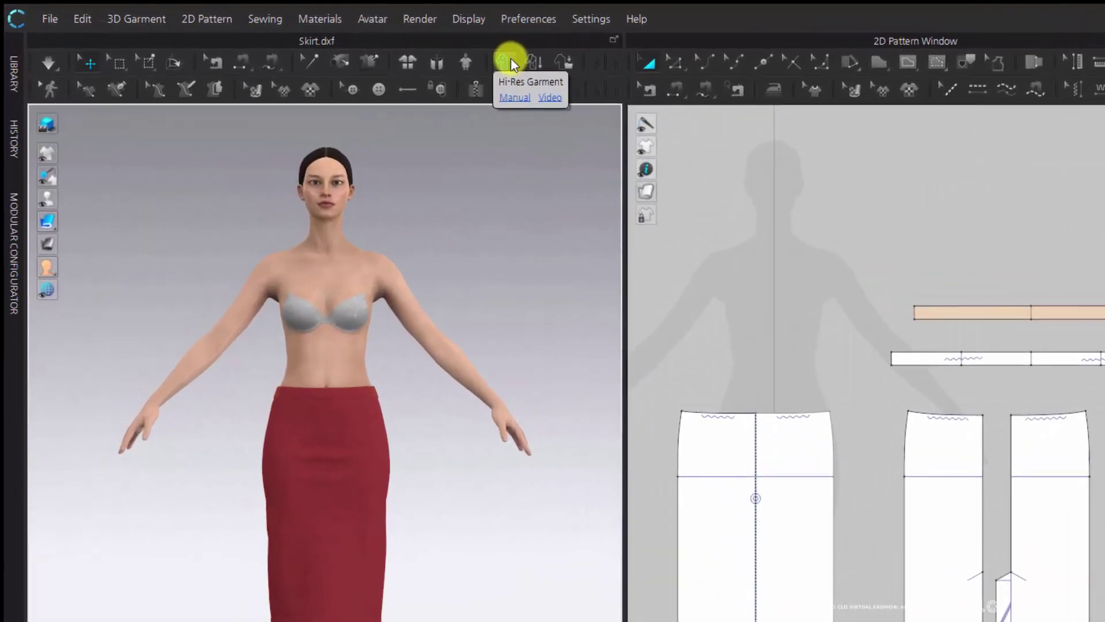
pyautogui.click(508, 60)
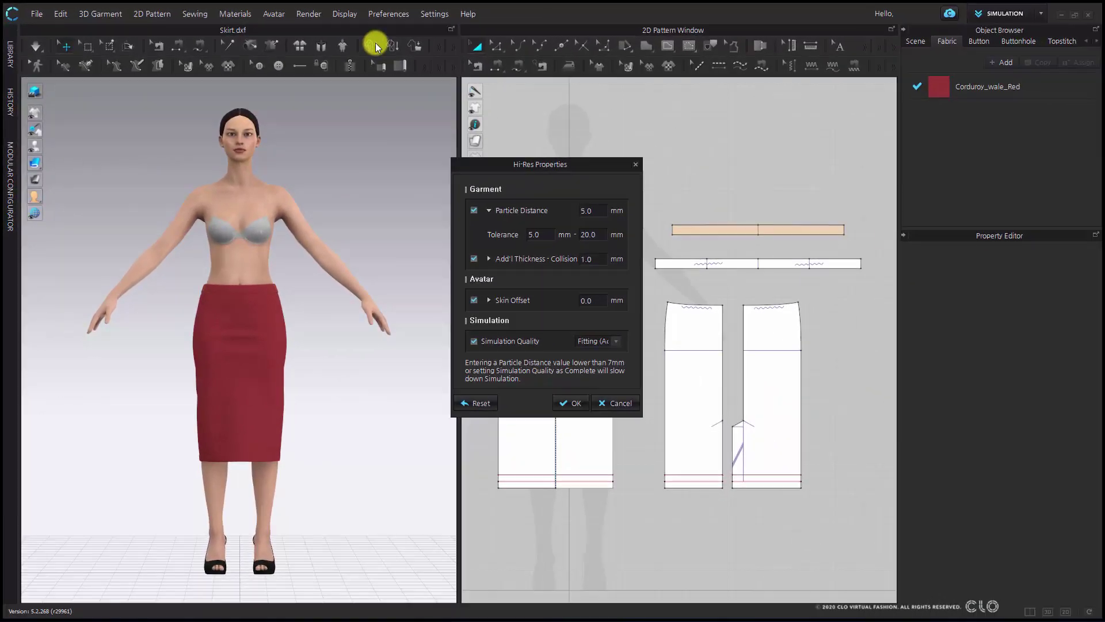
pyautogui.click(569, 404)
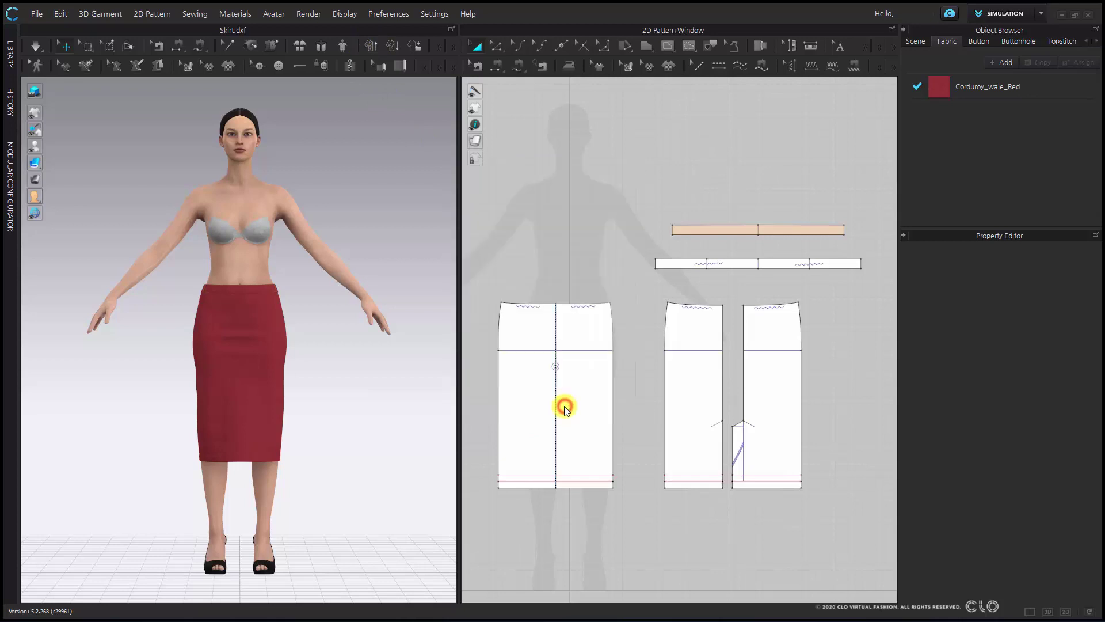
# - Run the high-resolution simulation to refine the skirt's drape on the avatar, then stop it
pyautogui.click(36, 49)
pyautogui.click(59, 138)
pyautogui.press('space')
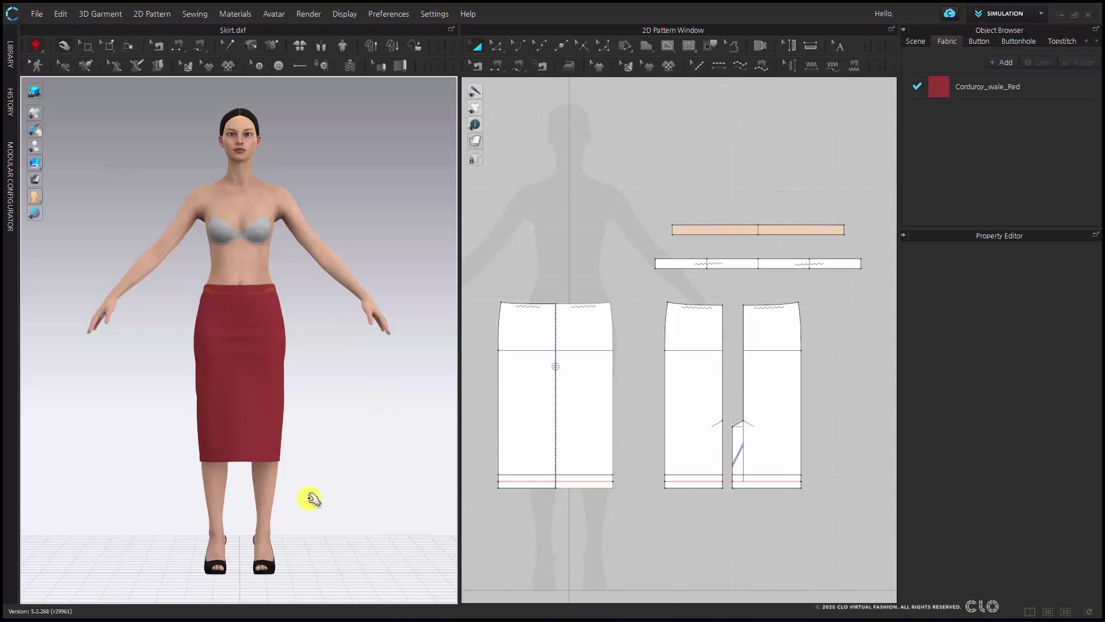
pyautogui.click(39, 46)
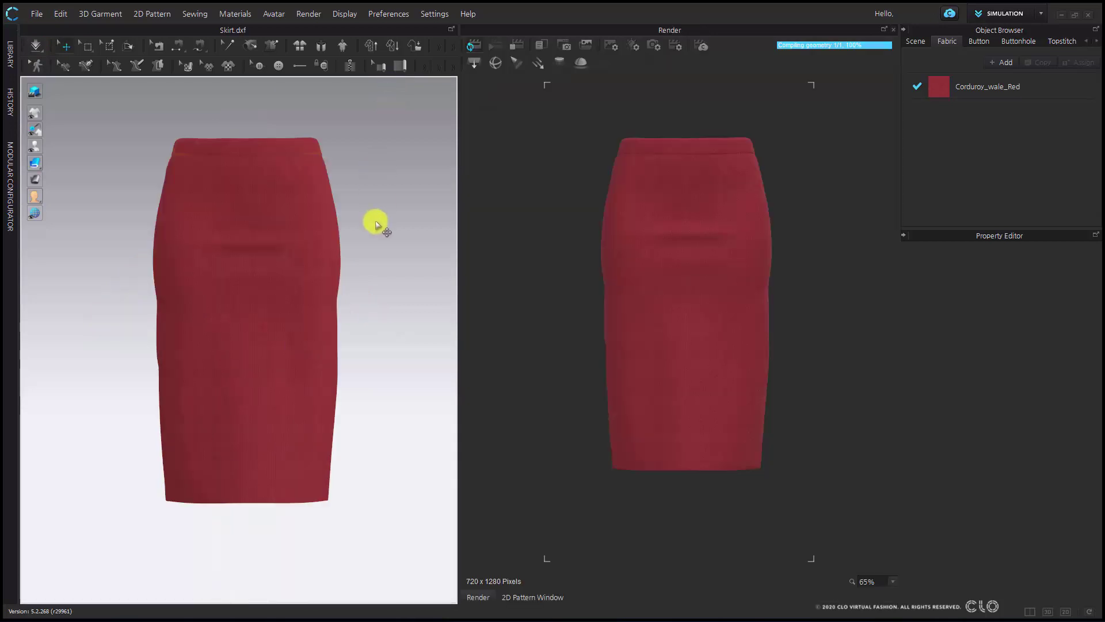
# - View the skirt from a three-quarter angle in the interactive render
pyautogui.moveTo(398, 245); pyautogui.dragTo(417, 220, button='right')
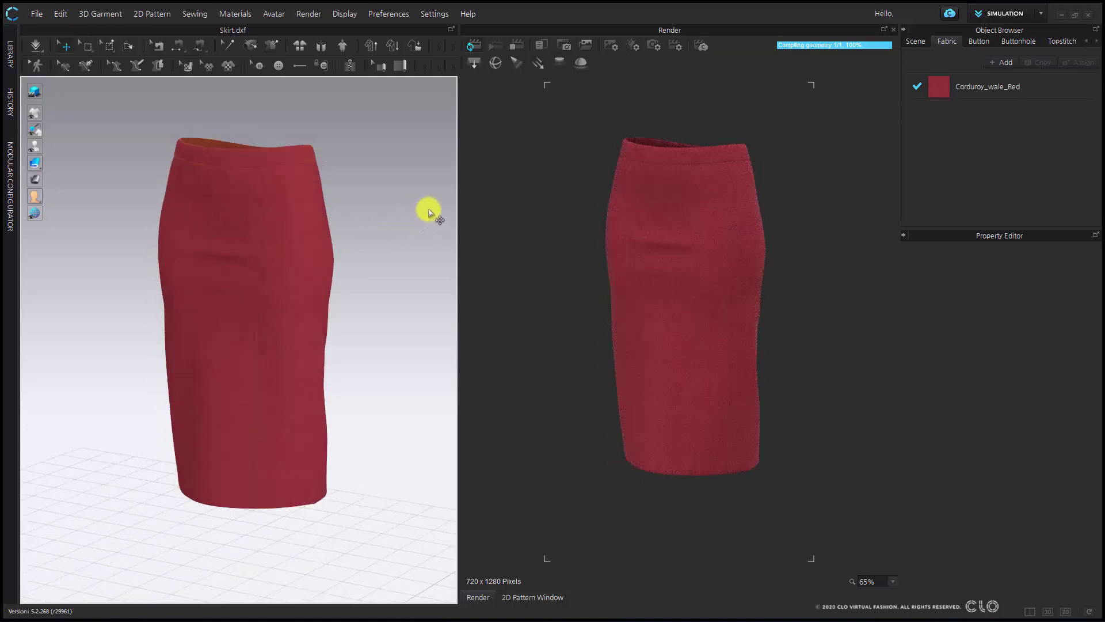